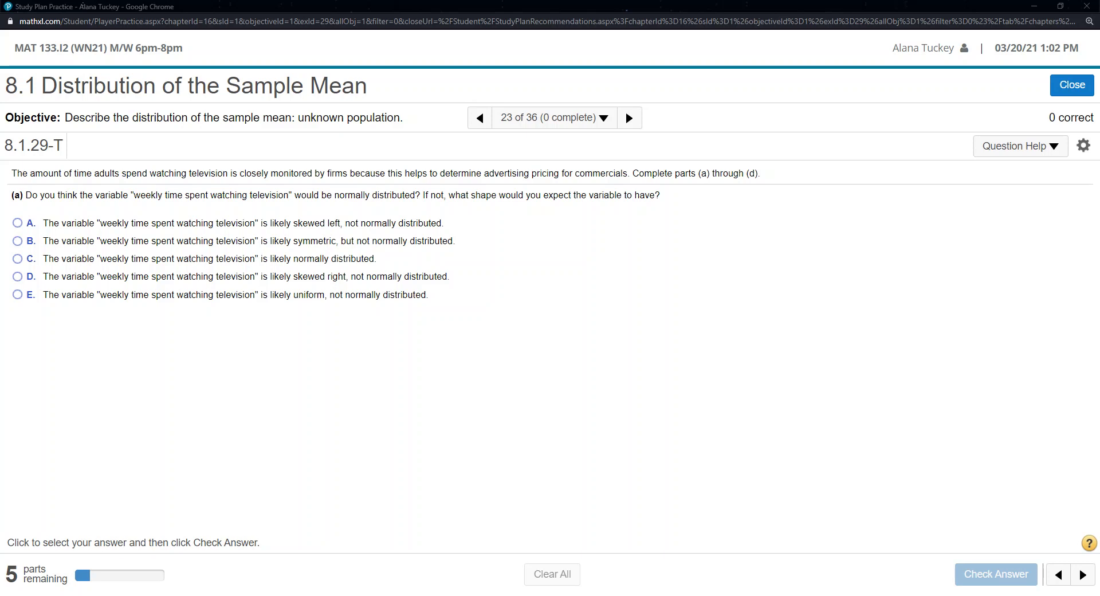
Open the worked example for question 8.1.29-T and move its window clear of the answer choices
left_click(1020, 146)
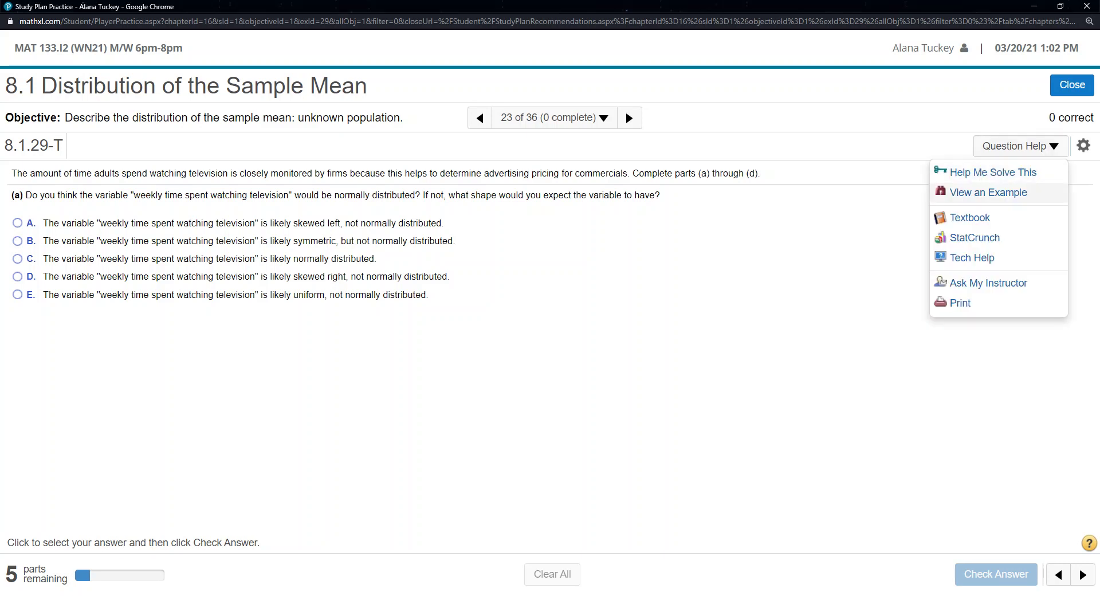
left_click(973, 193)
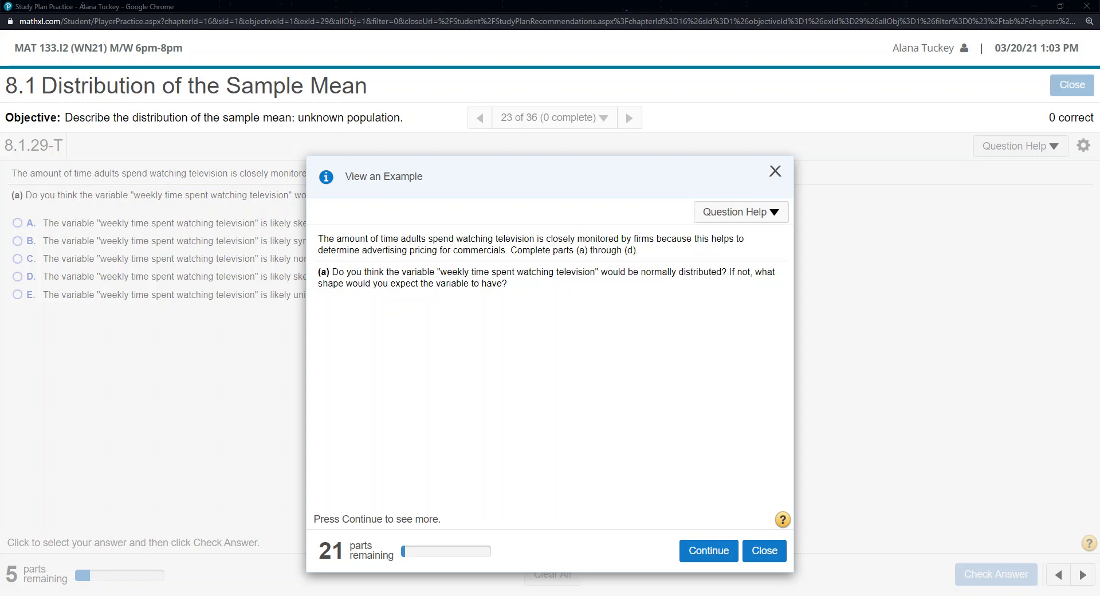
left_click_drag(550, 176, 710, 158)
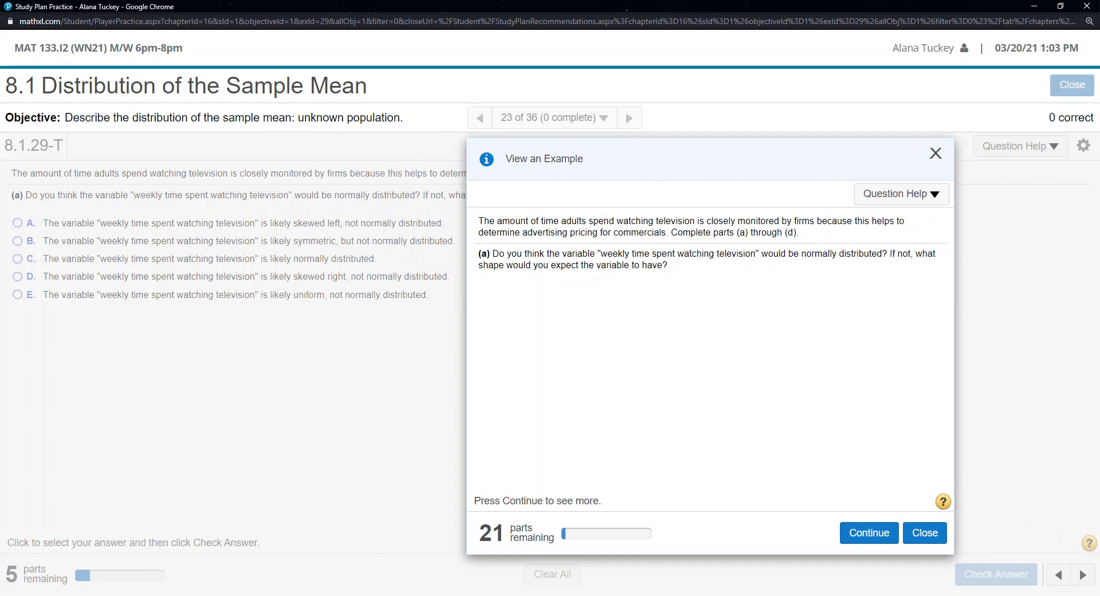
Advance the example through the explanation of part (a) and select the phrase "lower bound of 0 hours"
left_click(869, 532)
left_click(869, 532)
left_click(869, 532)
left_click(869, 532)
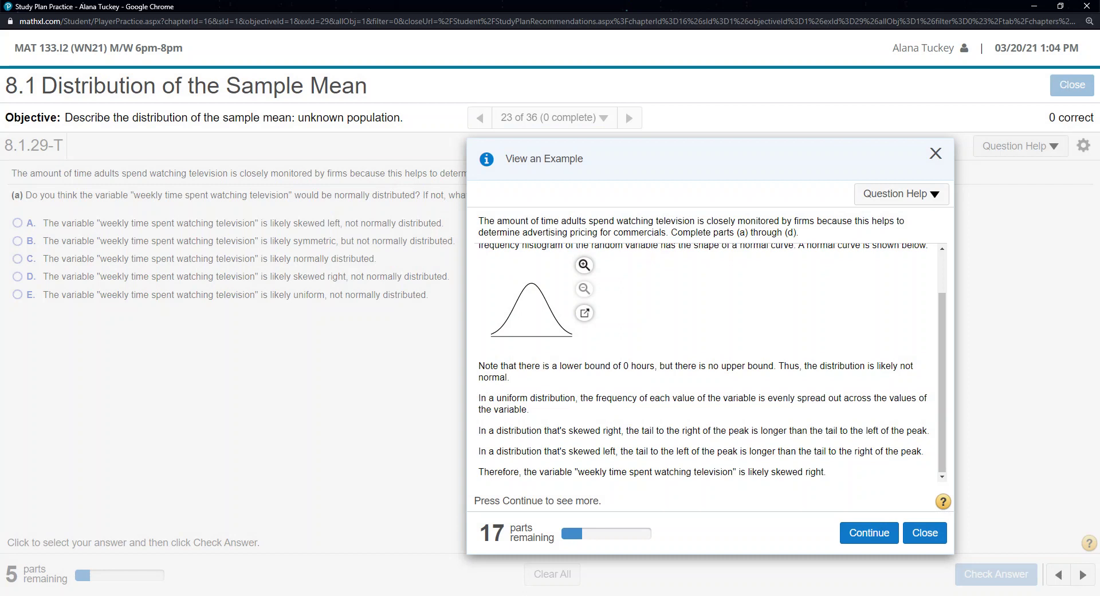
left_click_drag(560, 367, 655, 366)
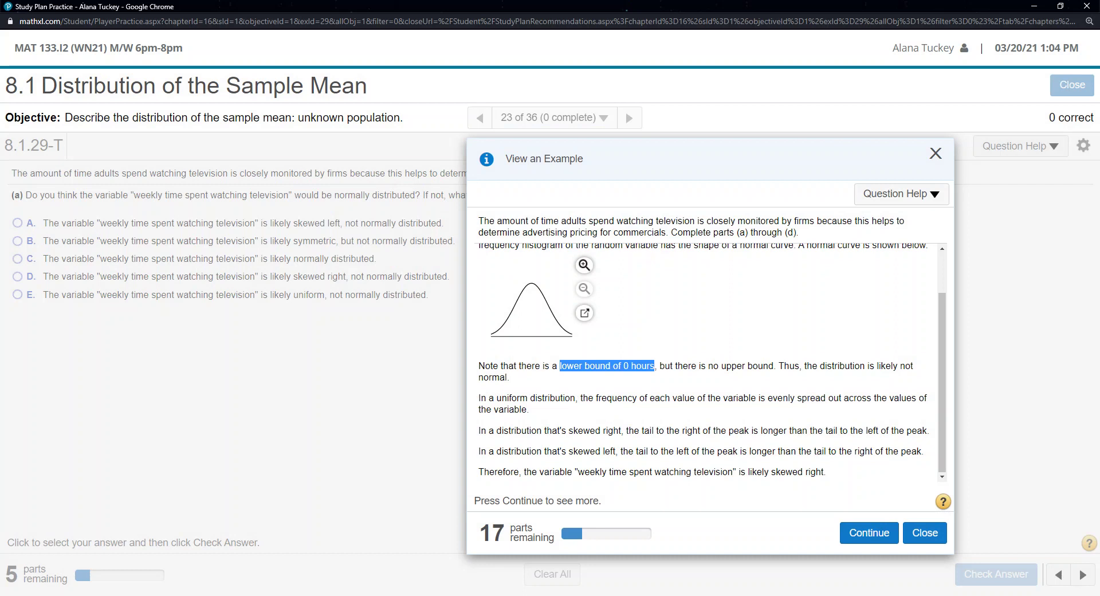
Open IPEVO Visualizer to examine the hand-drawn distribution curve starting at 0, and minimize it again
key("super")
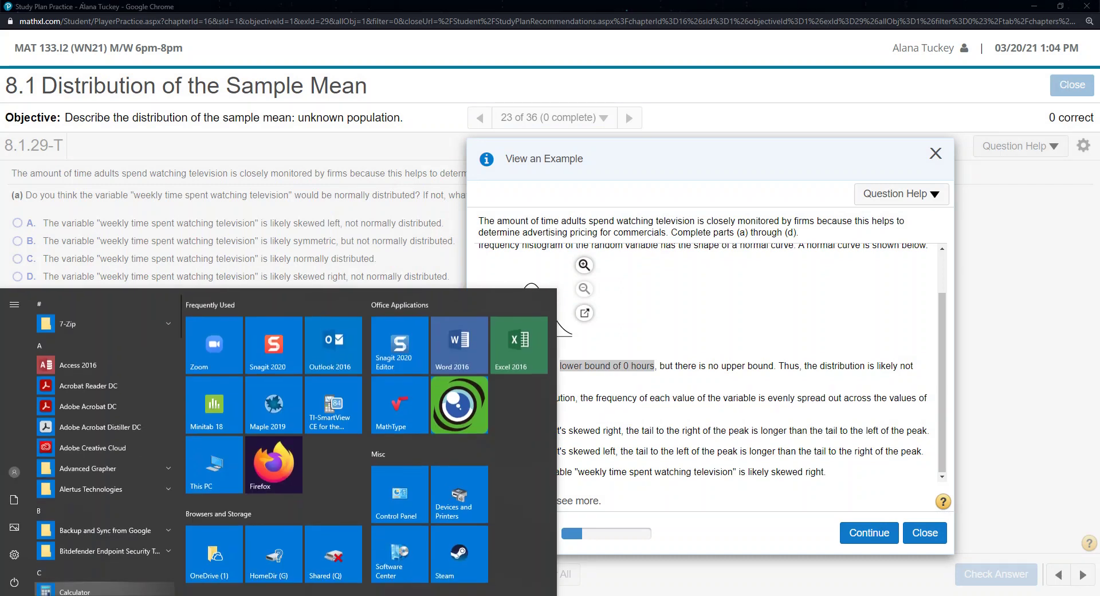
left_click(459, 404)
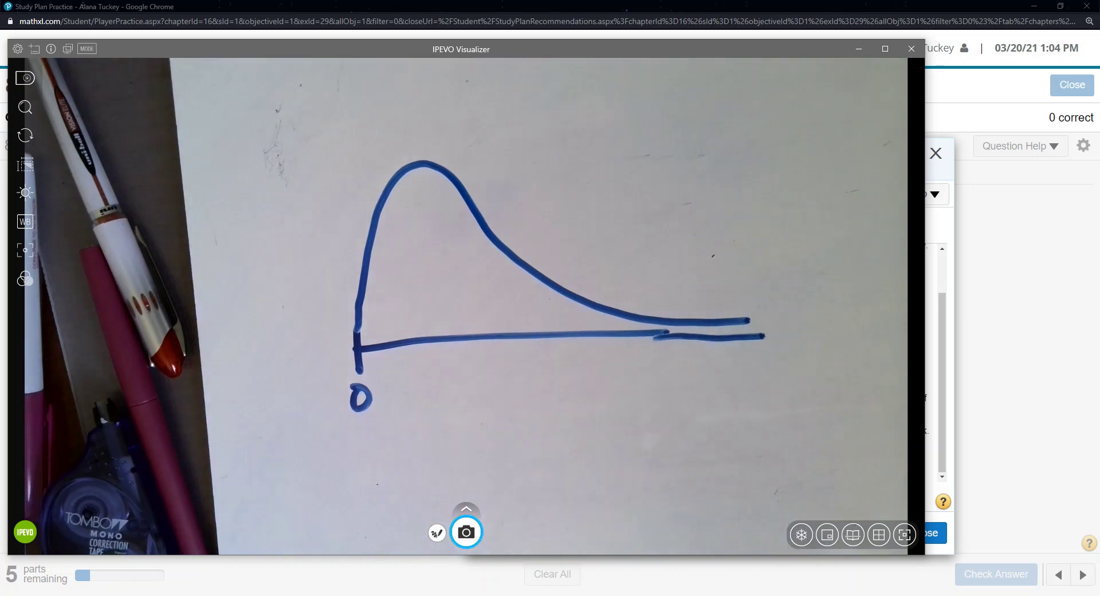
left_click(858, 49)
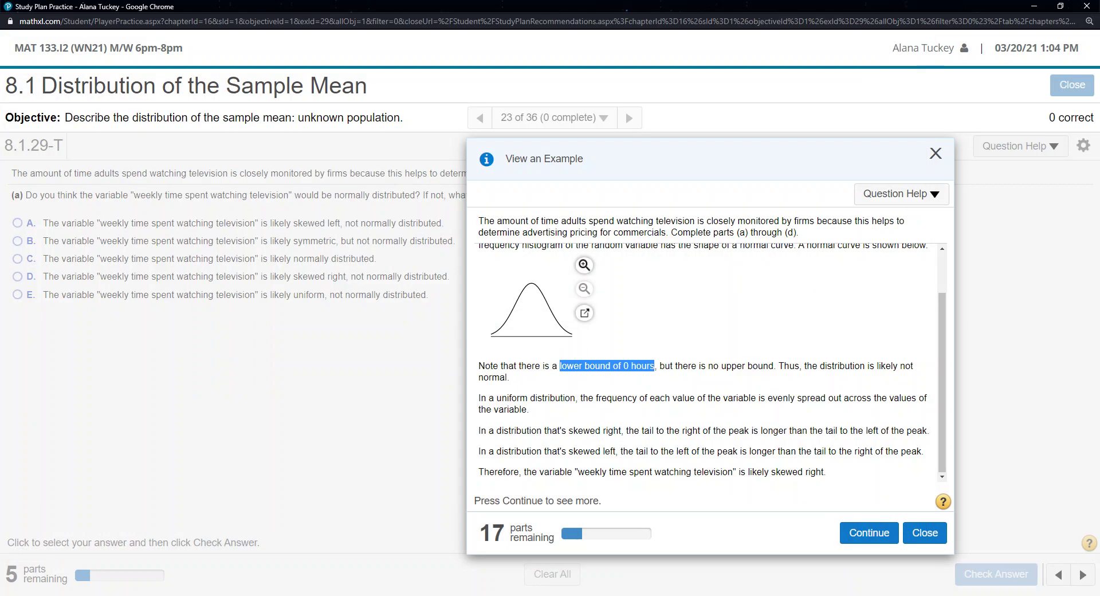
Switch to the Google Docs tutorial document and answer part (a) in non-bold text: "Skewed Right (because it's cut off at Zero on left)"
mouse_move(186, 595)
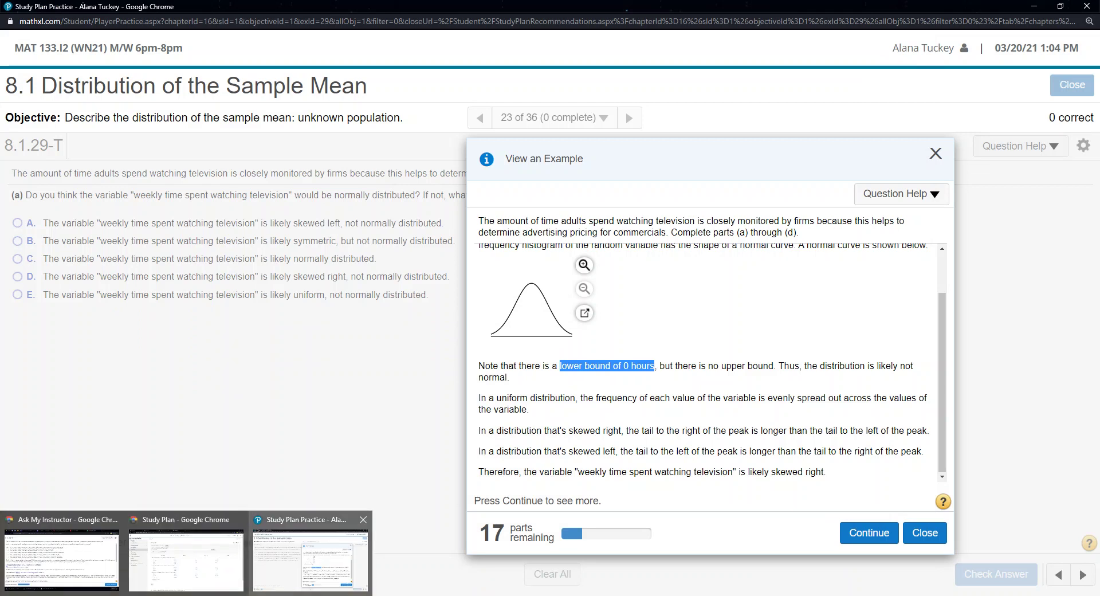
left_click(186, 549)
left_click(69, 9)
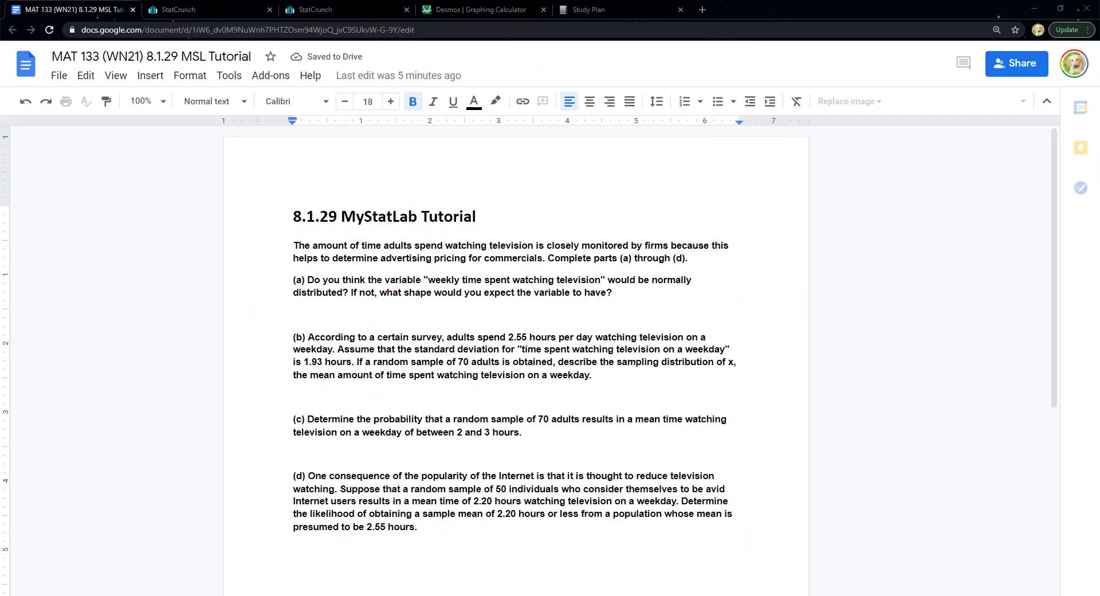
left_click(293, 314)
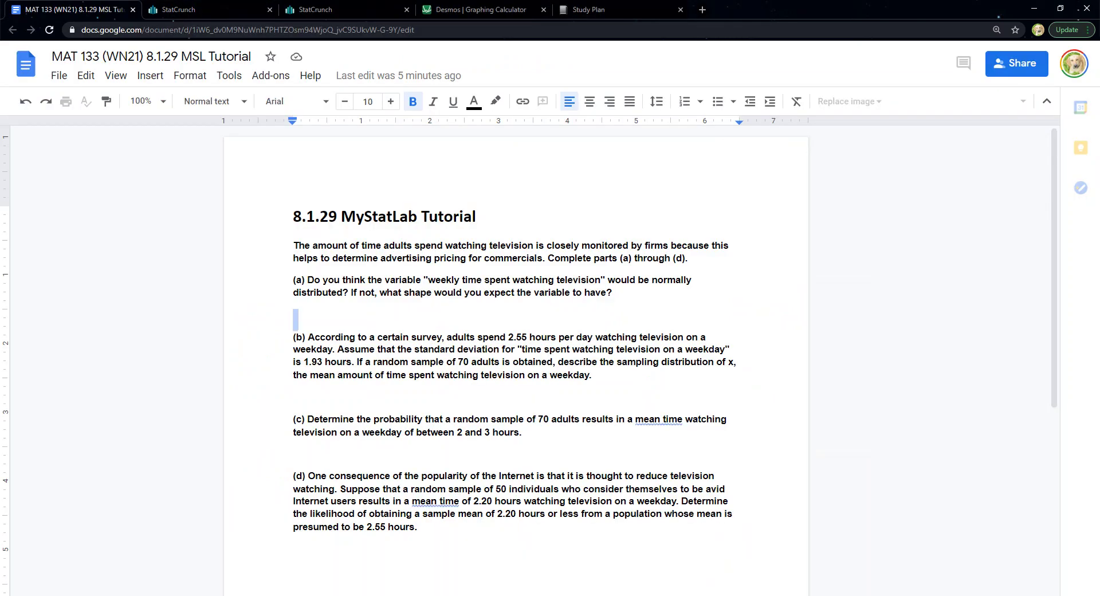
key("ctrl+b")
type("Skewed R")
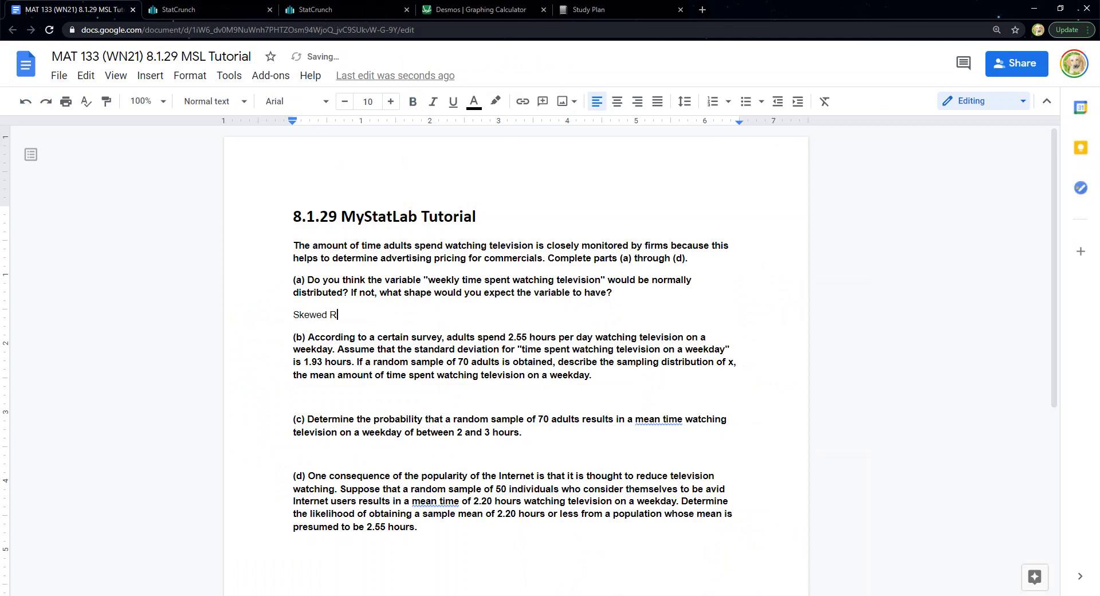
type("ight (because ")
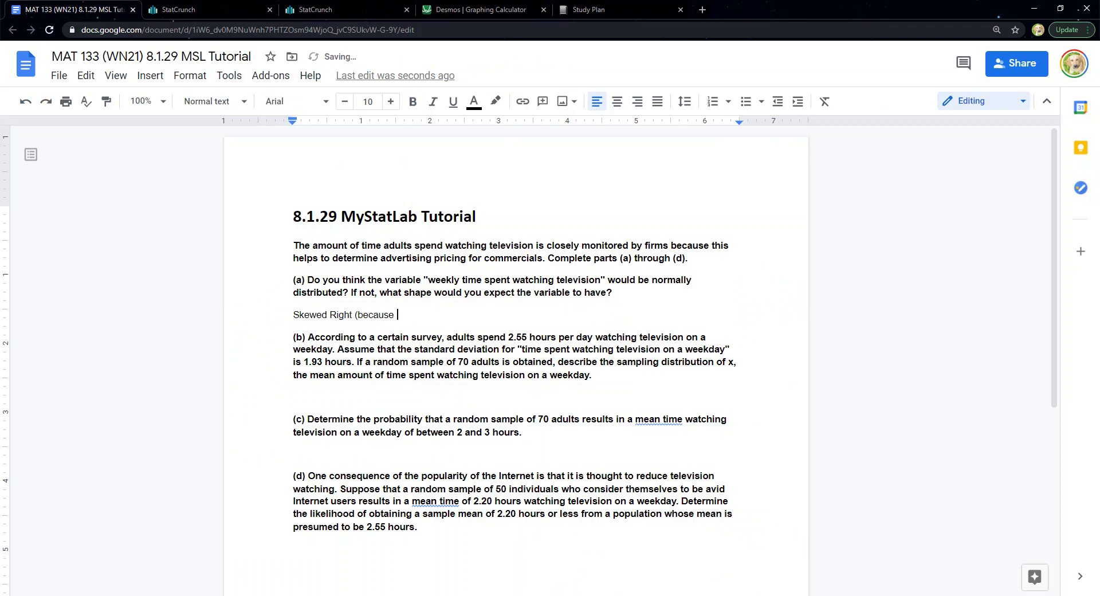
type("it's cut off at Zero on left)")
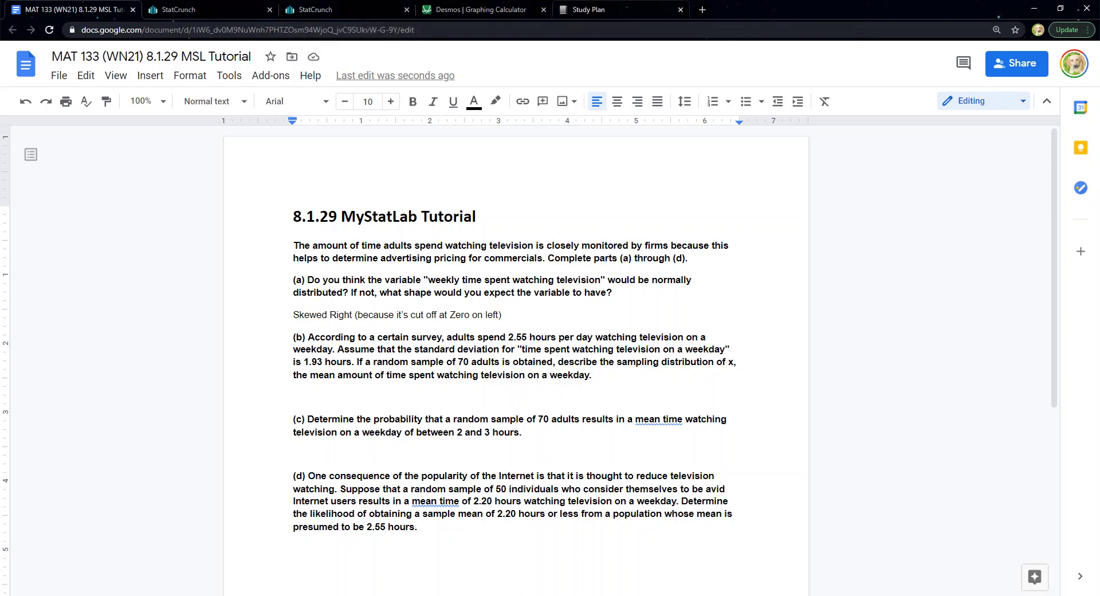
Return to the MathXL example, advance it into part (b), and read the sampling distribution question and central limit theorem explanation
mouse_move(186, 594)
left_click(310, 557)
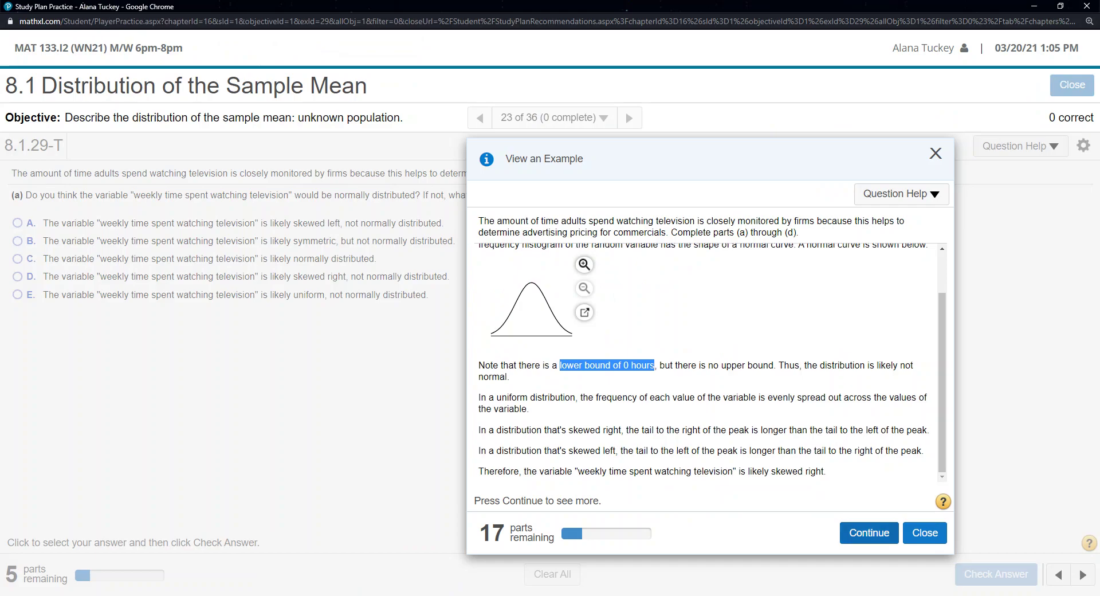
left_click(867, 532)
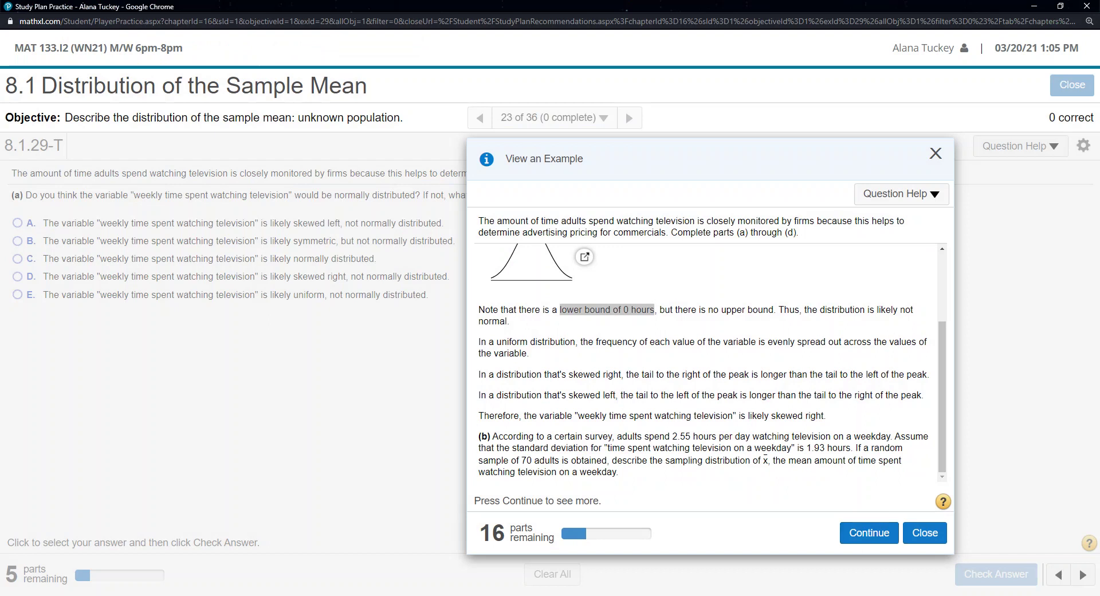
left_click(868, 532)
mouse_move(618, 439)
left_mouse_down()
mouse_move(710, 427)
mouse_move(570, 404)
mouse_move(600, 427)
mouse_move(644, 427)
mouse_move(659, 414)
mouse_move(481, 427)
mouse_move(493, 403)
mouse_move(623, 428)
left_mouse_up()
left_click(570, 404)
left_click(660, 414)
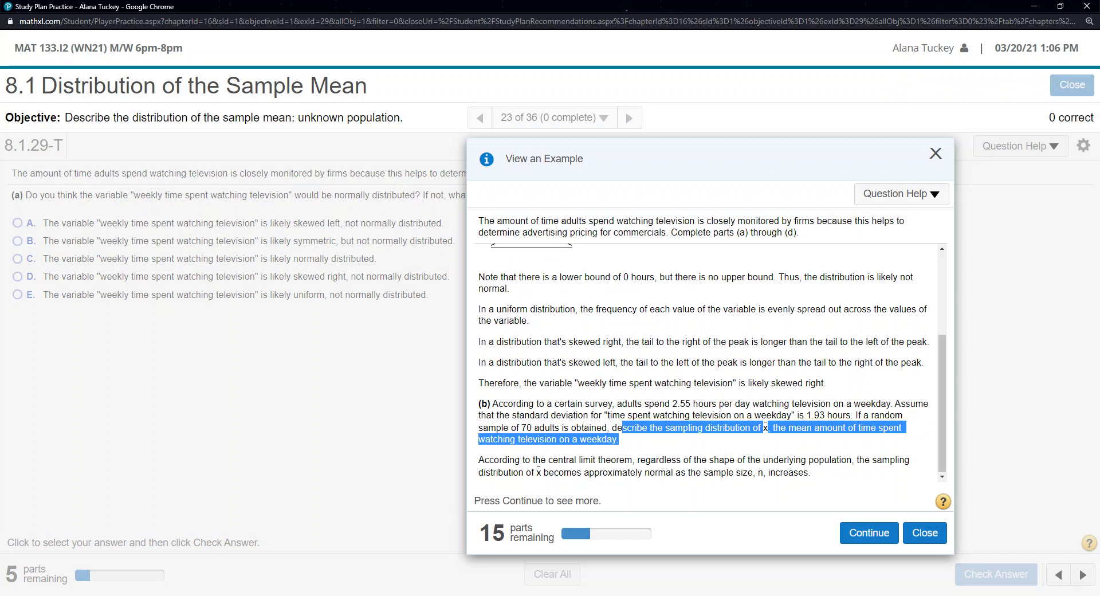
Switch back to the Google Docs document and replace the plain x in part (b) with an x-bar equation symbol
left_click(186, 595)
left_click(186, 559)
left_click_drag(729, 349, 727, 361)
left_click(728, 361)
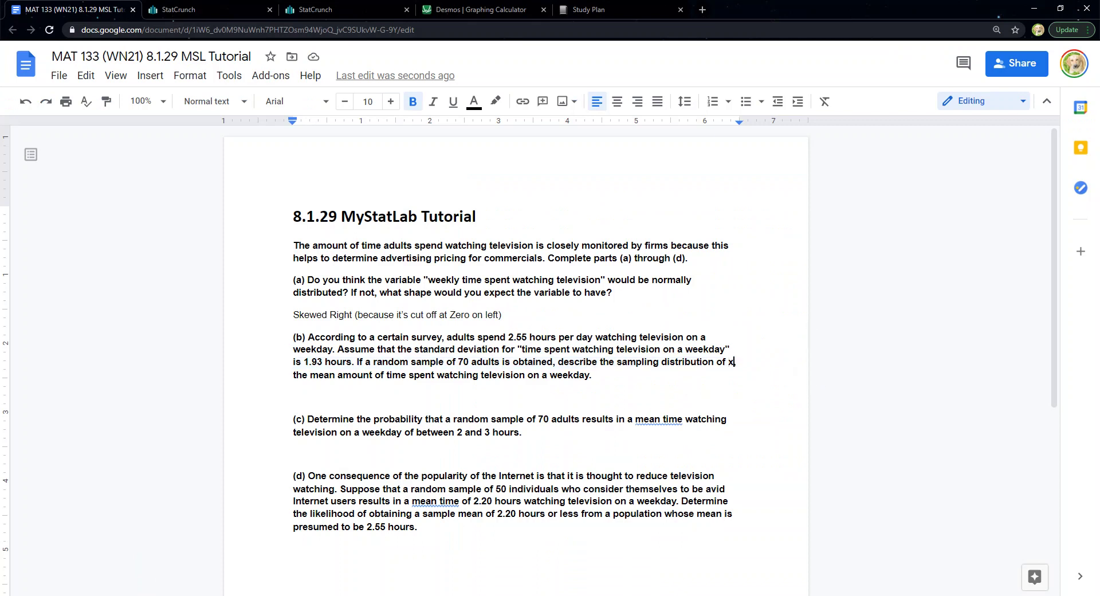
key("BackSpace")
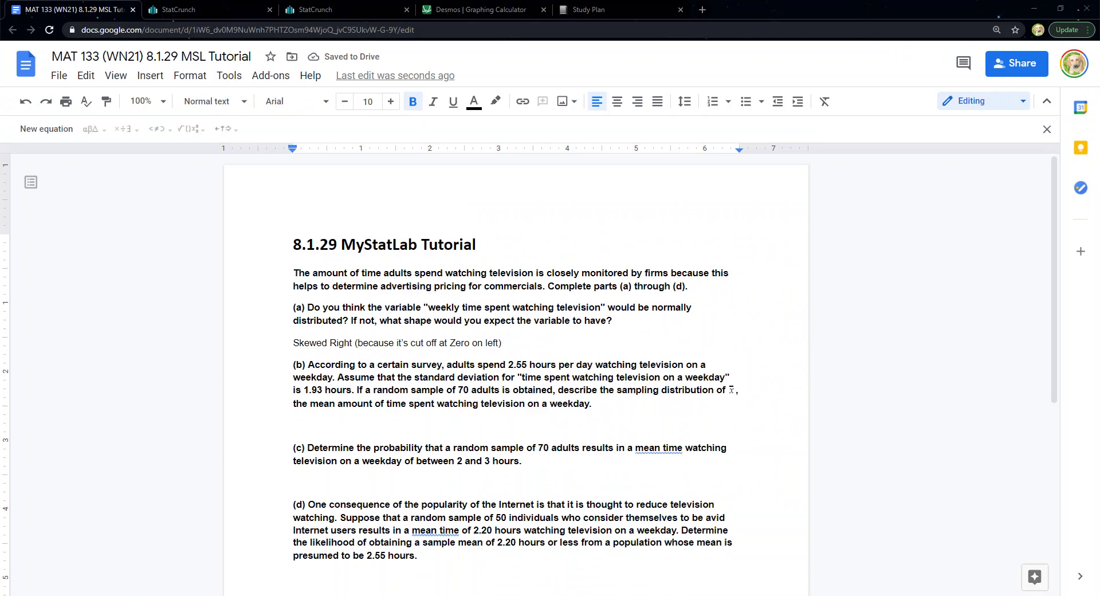
left_click(319, 403)
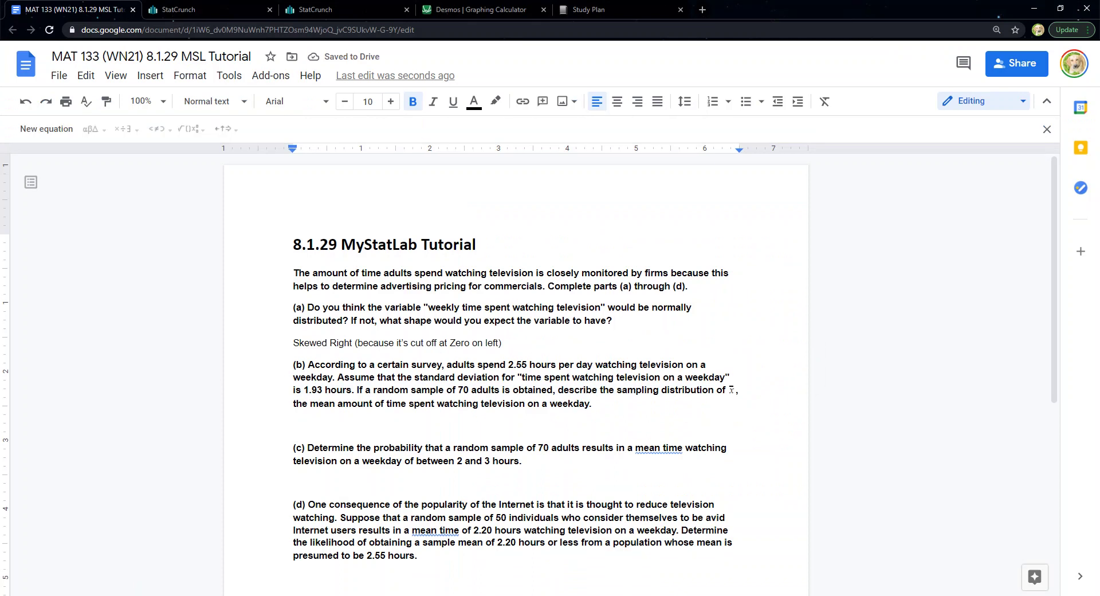
Highlight the phrase "describe the sampling distribution" in part (b) in yellow
left_click_drag(558, 390, 716, 391)
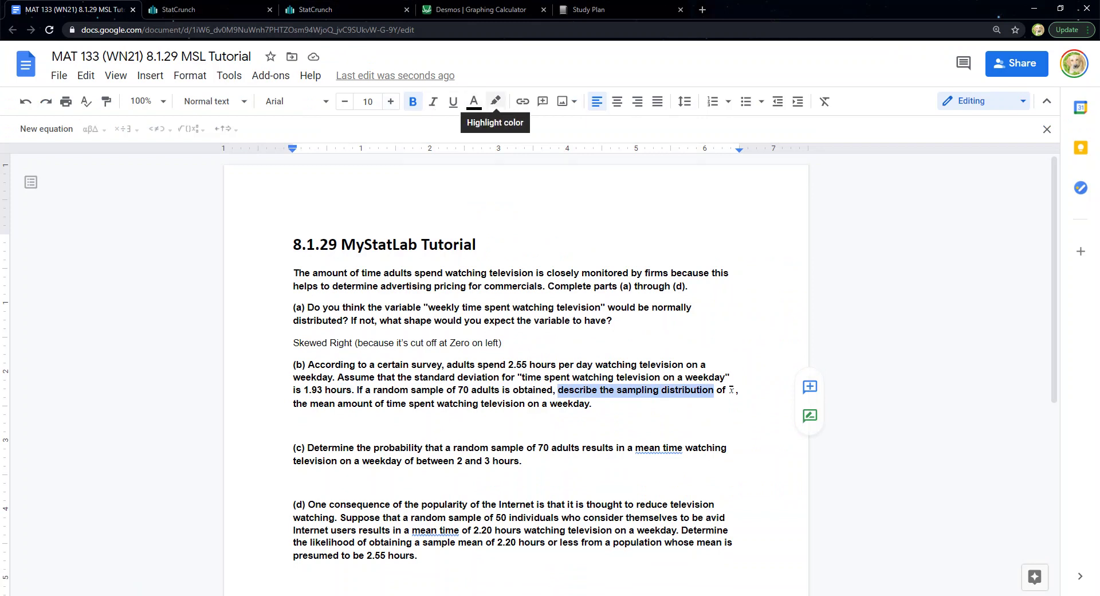
left_click(496, 101)
left_click(548, 167)
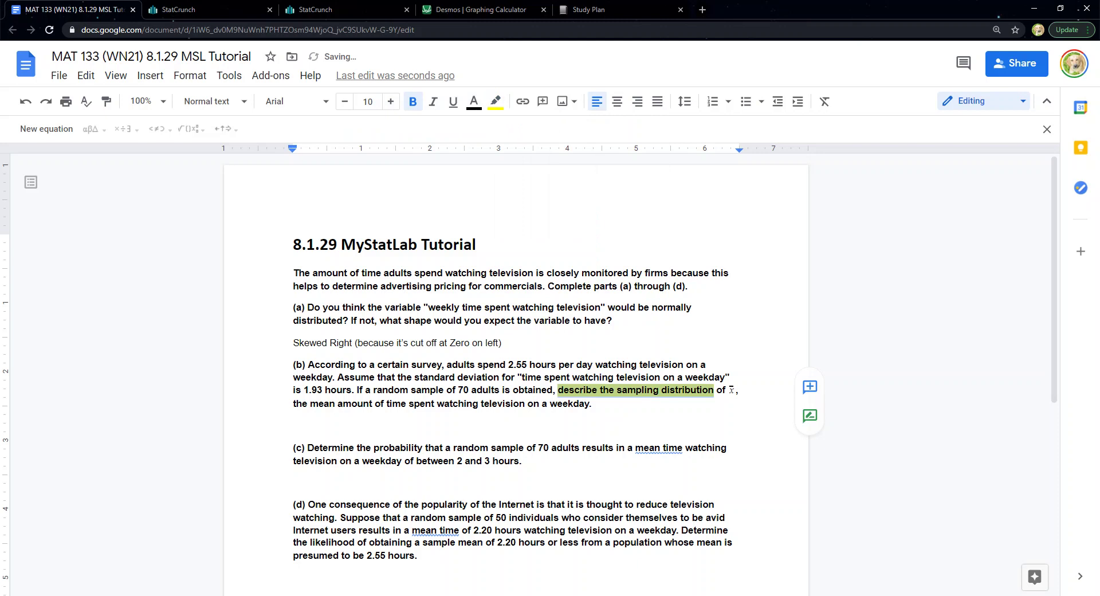
left_click(294, 403)
Below part (b), enter the non-bold line "Describe the Distribution:" followed by separate lines for Shape, Center and Spread
left_click(294, 425)
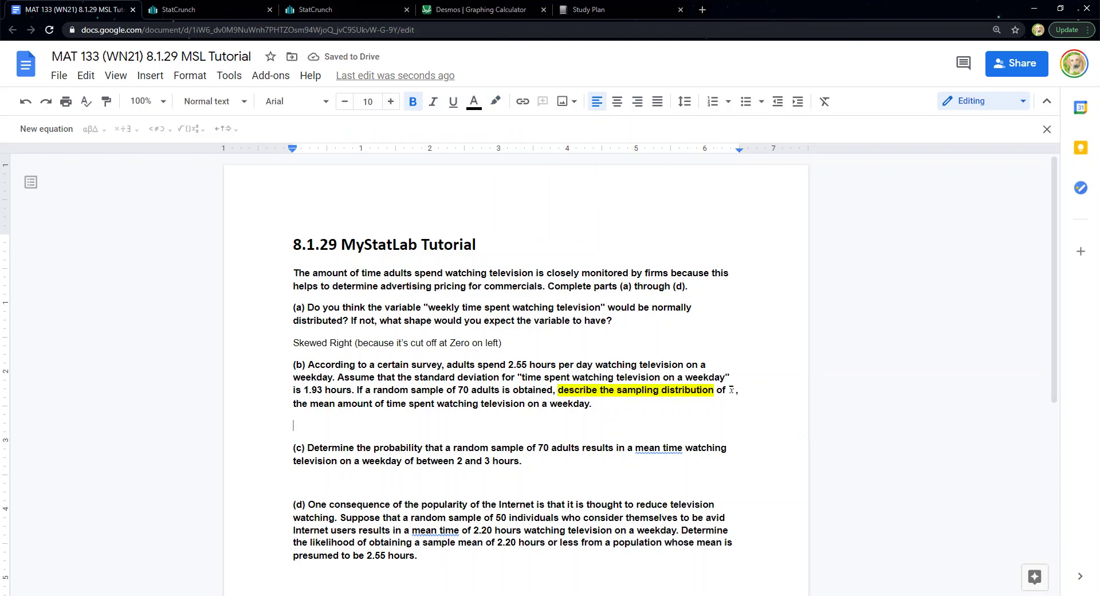
key("Return")
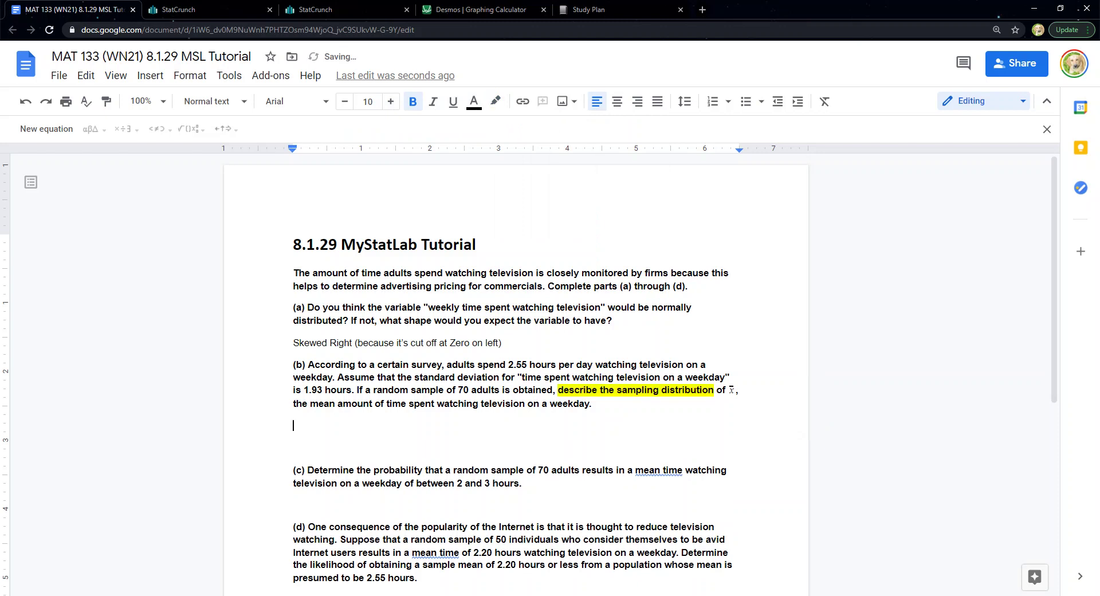
key("ctrl+b")
type("Describe the Distribution:")
key("Return")
type("Hap")
key("BackSpace")
key("BackSpace")
key("BackSpace")
type("Shape")
key("Return")
type("Center")
key("Return")
type("Spread")
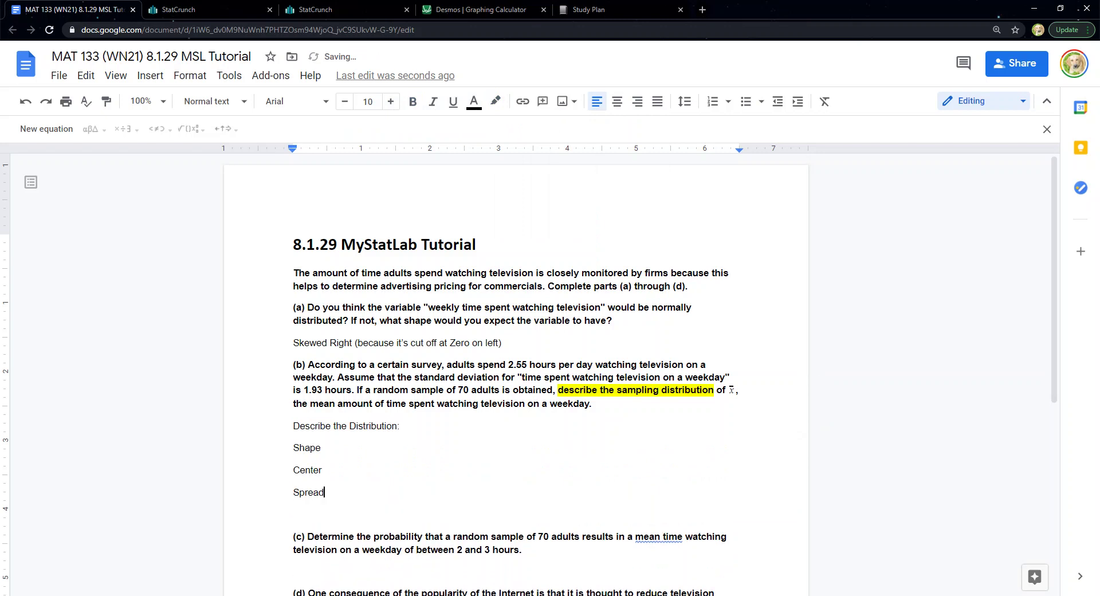
Complete the Shape line as "Shape: Normal (n = 70 > 30)", using an equation for the sample-size condition, and add a colon after Center
left_click(321, 447)
type(":  Normal  (")
left_click(46, 128)
type("n = ")
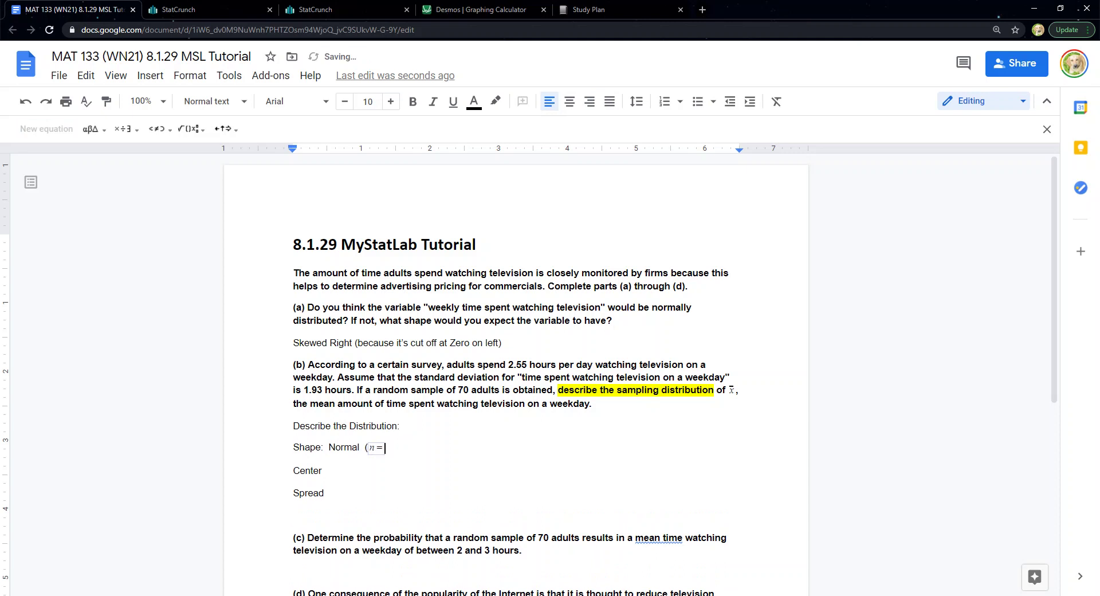
type("701 >")
key("BackSpace")
key("BackSpace")
type("> 30)")
left_click(310, 447)
type(":")
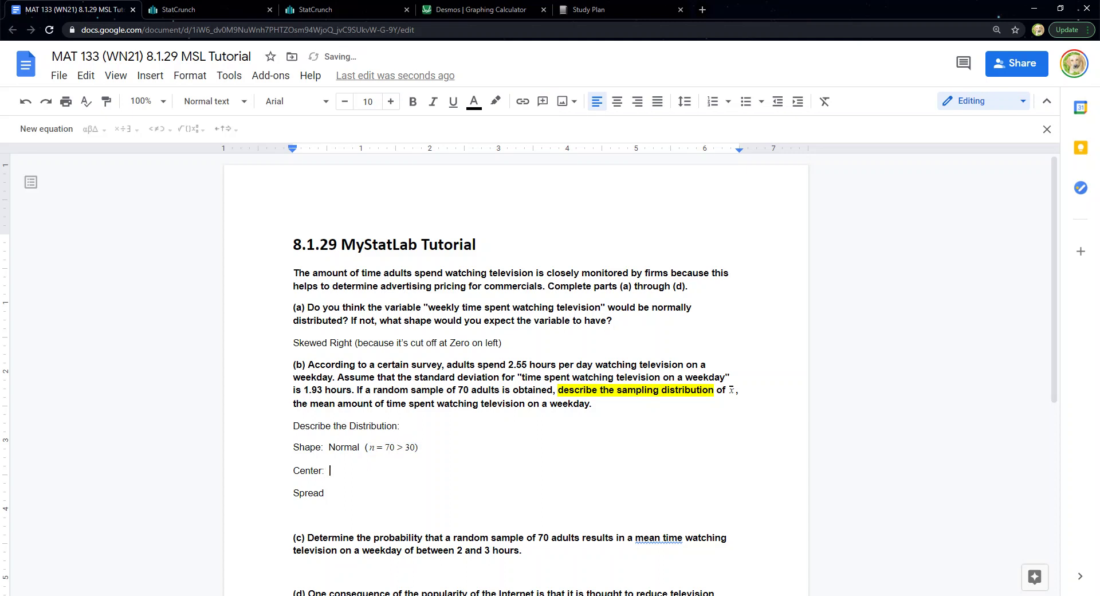
left_click(47, 129)
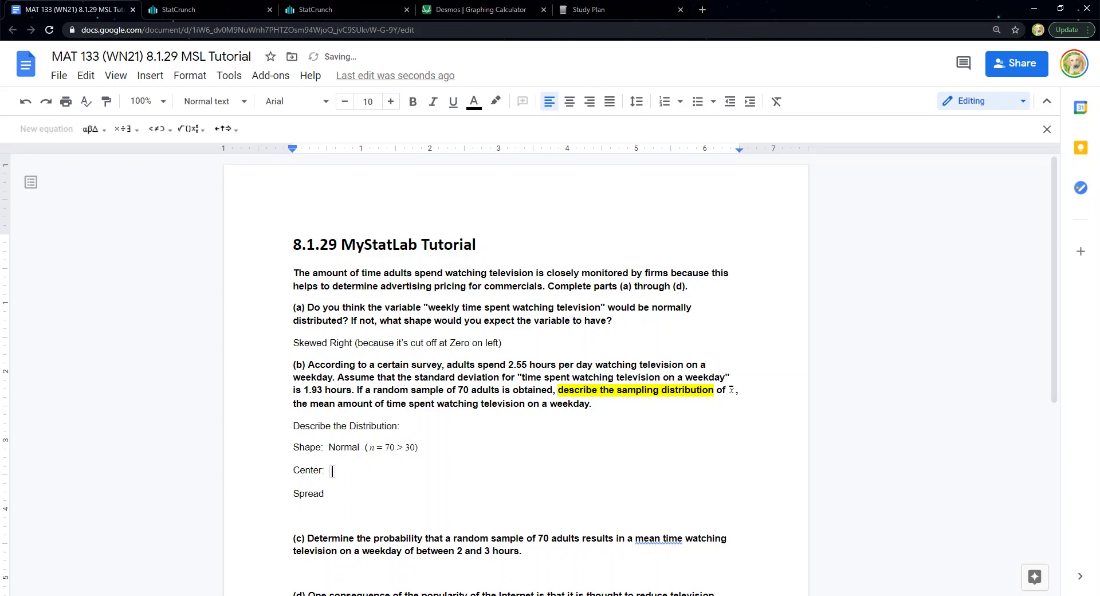
left_click(159, 129)
mouse_move(126, 129)
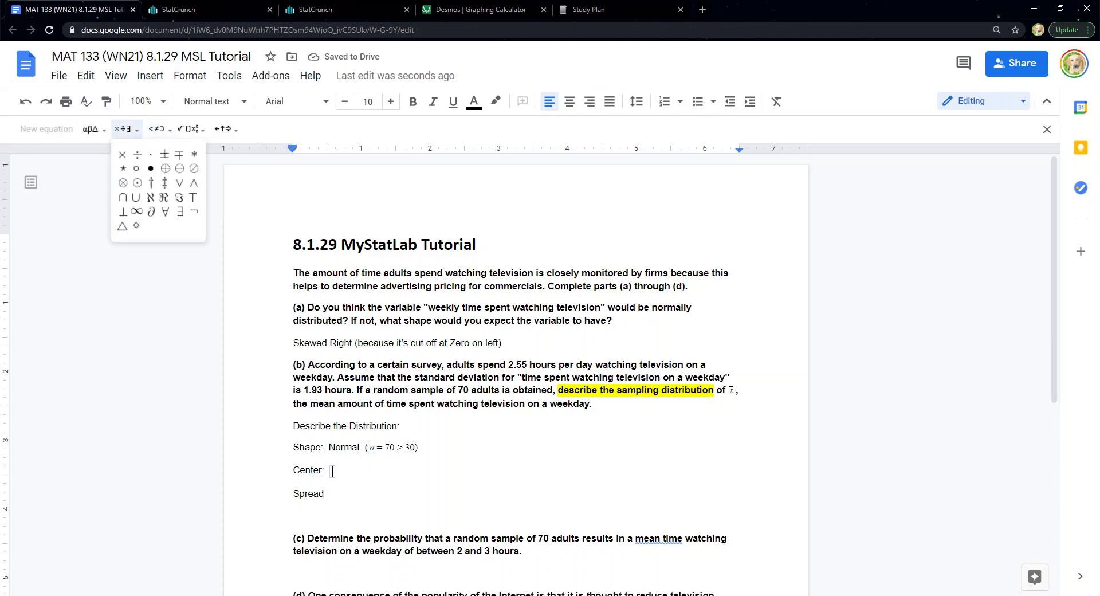
left_click(434, 342)
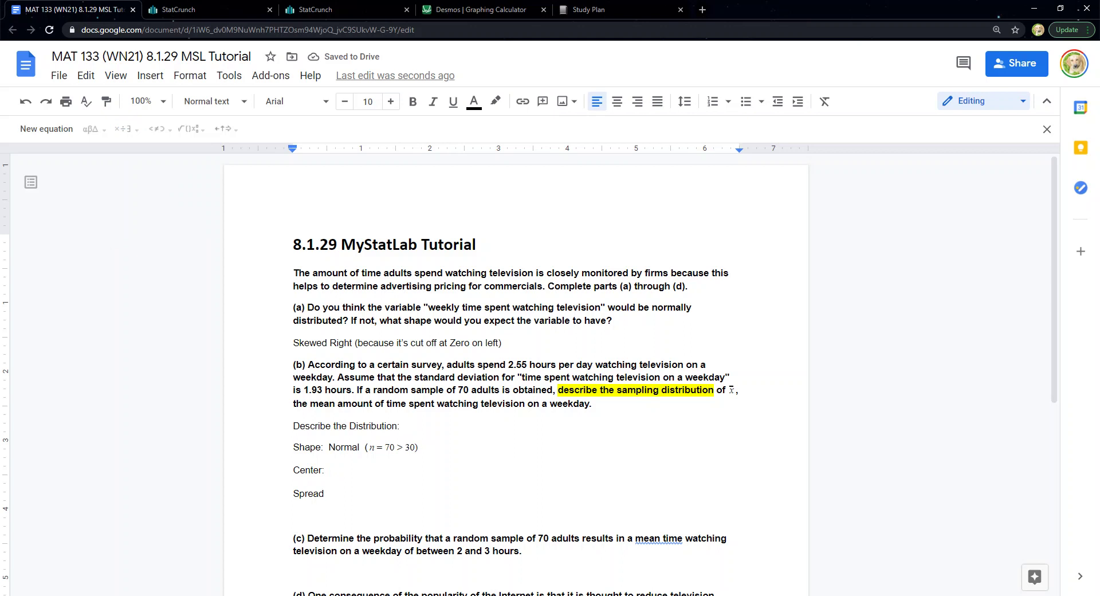
After "Center:" in part (b), start an equation with μ and an x-bar subscript
left_click(147, 101)
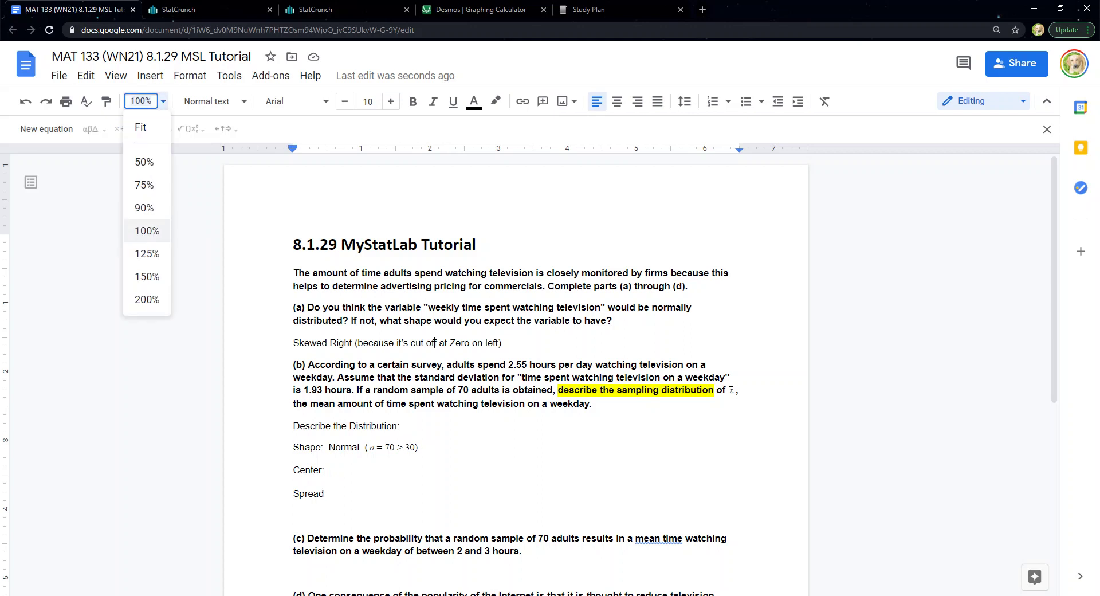
left_click(146, 276)
scroll(515, 372, "down", 5)
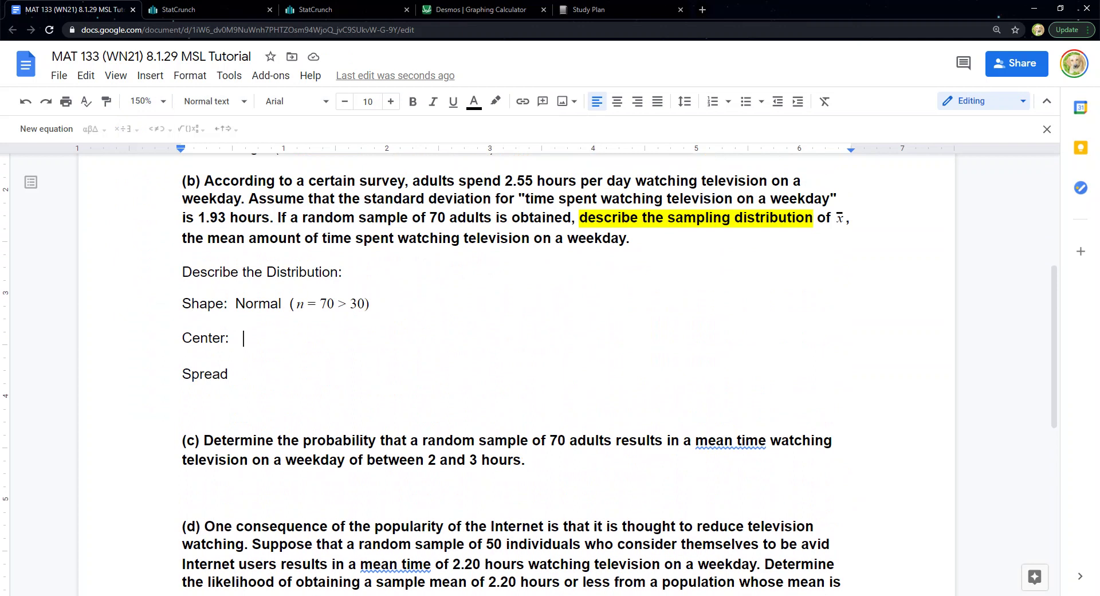
left_click(46, 128)
left_click(191, 129)
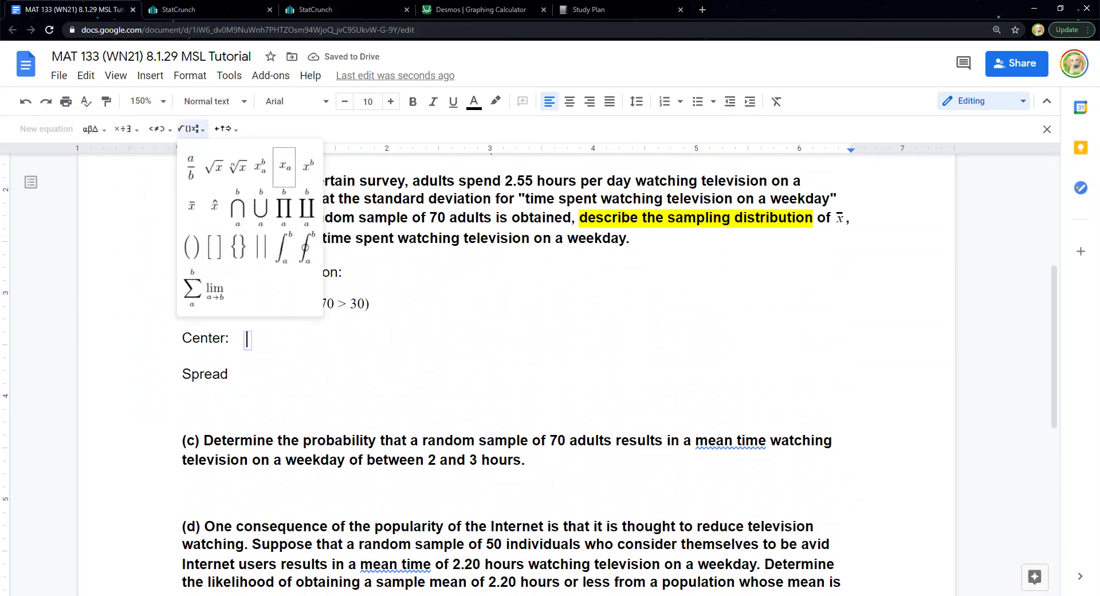
left_click(284, 166)
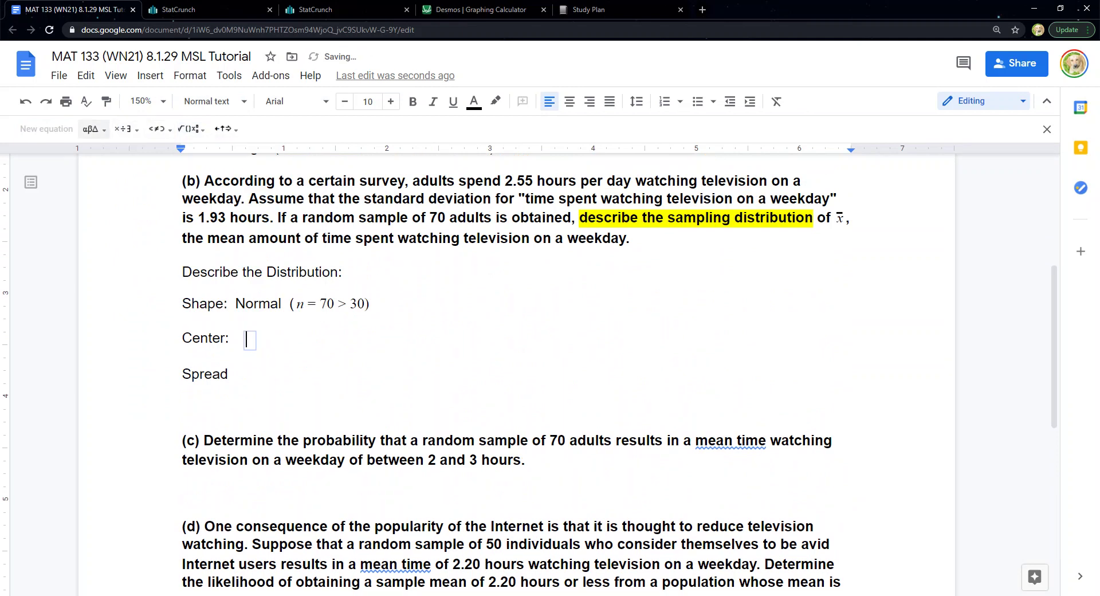
left_click(92, 128)
left_click(103, 182)
left_click(191, 128)
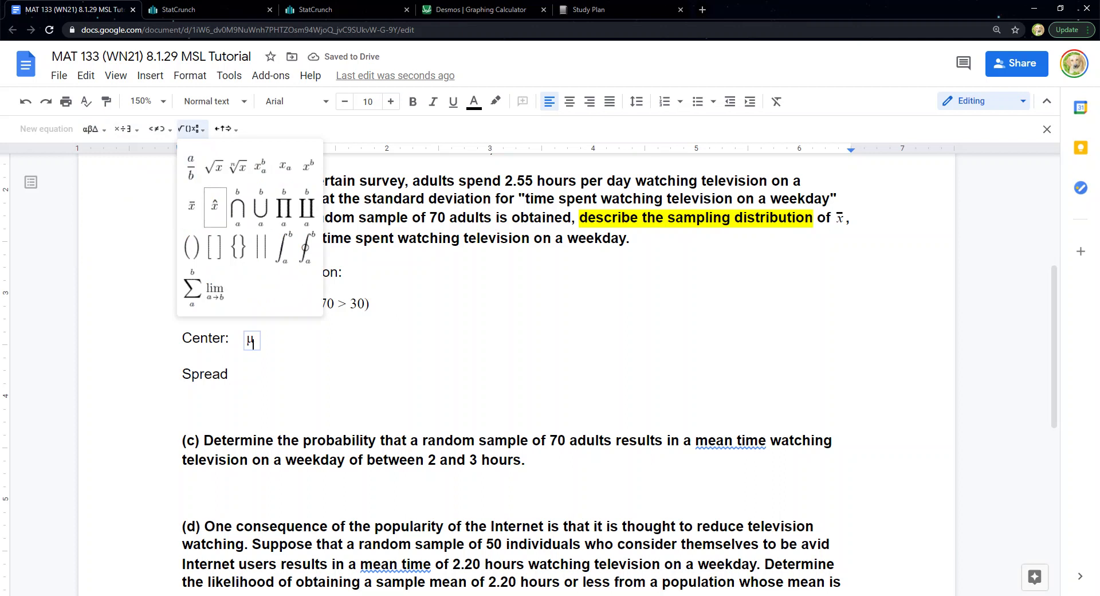
left_click(193, 208)
type("x̄")
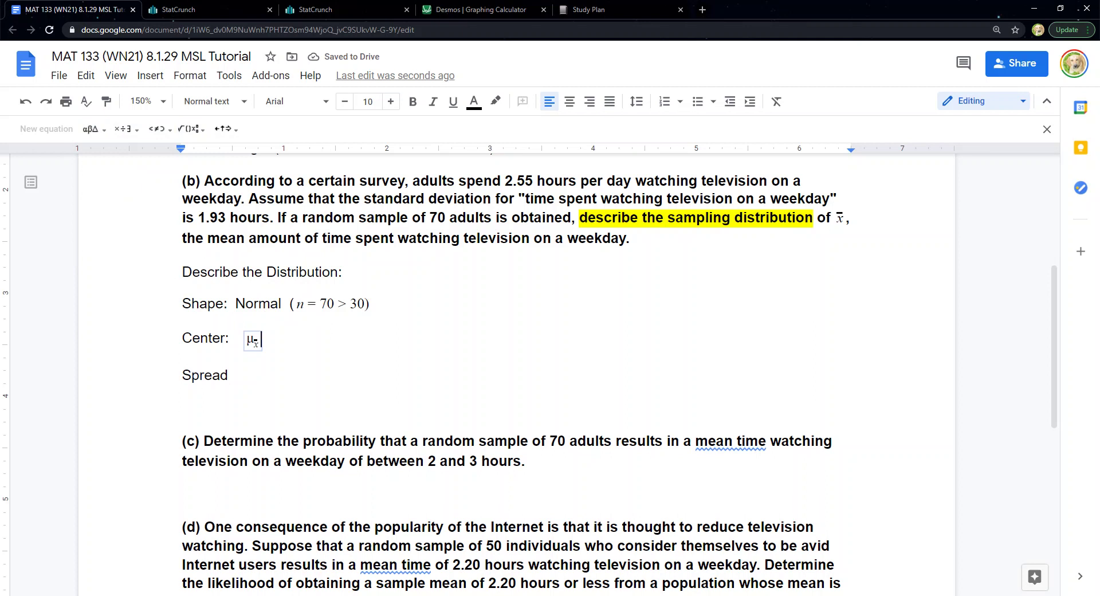
Remove the extra space before the Center equation and extend it with "= μ =" following the x-bar subscript
left_click_drag(498, 217, 421, 217)
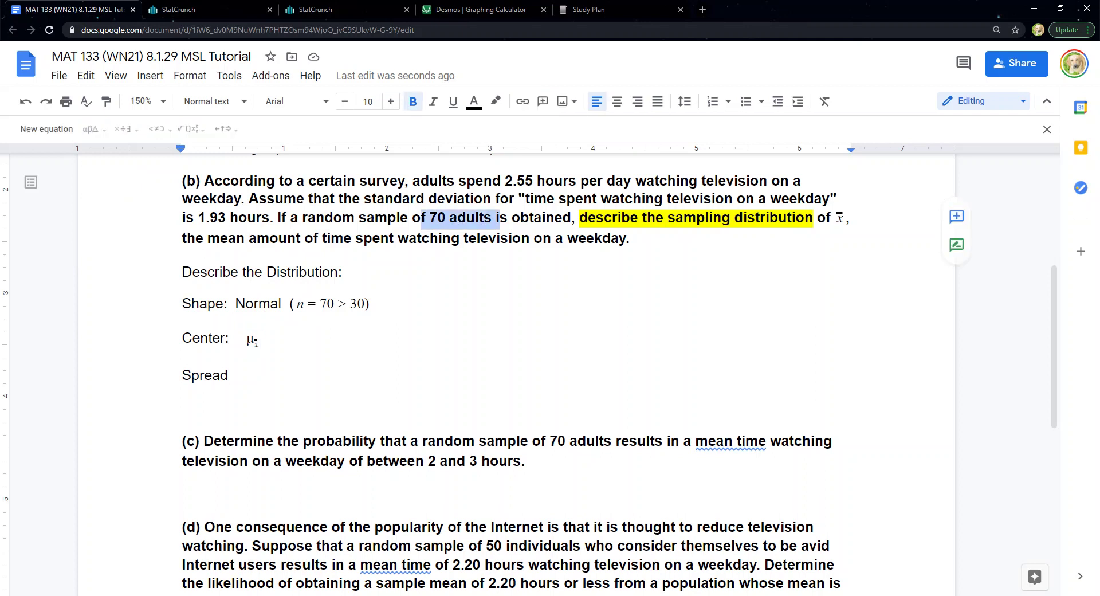
left_click(241, 339)
key("BackSpace")
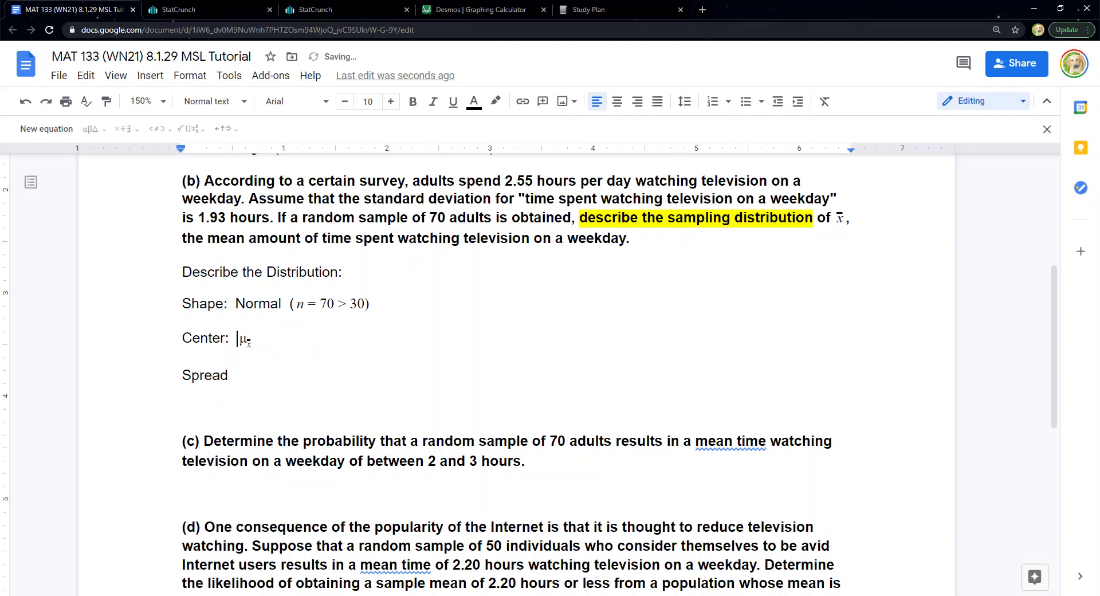
left_click(247, 341)
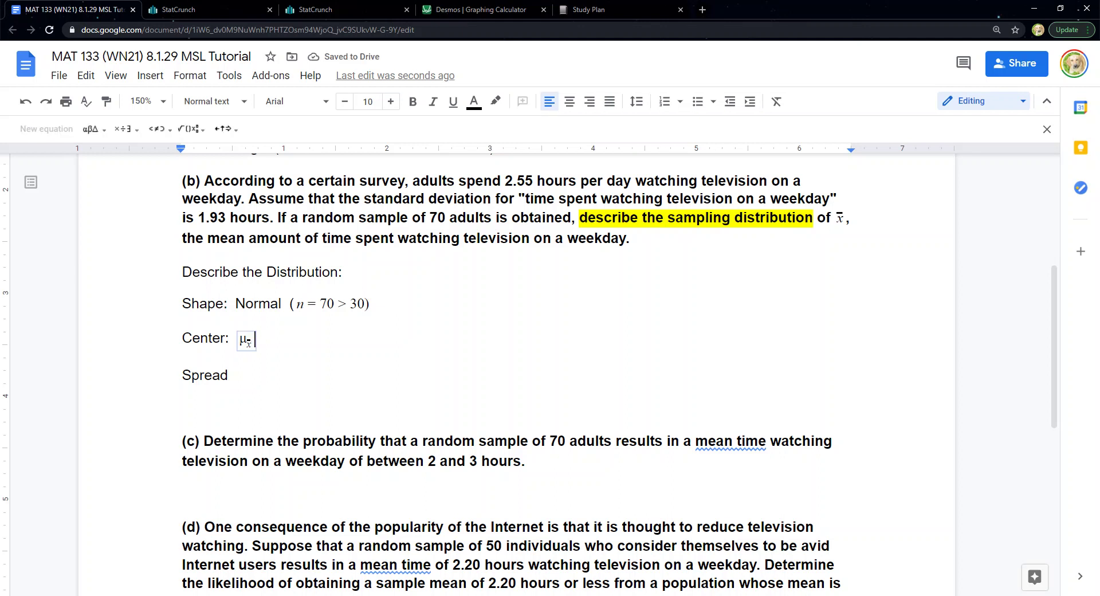
type("=")
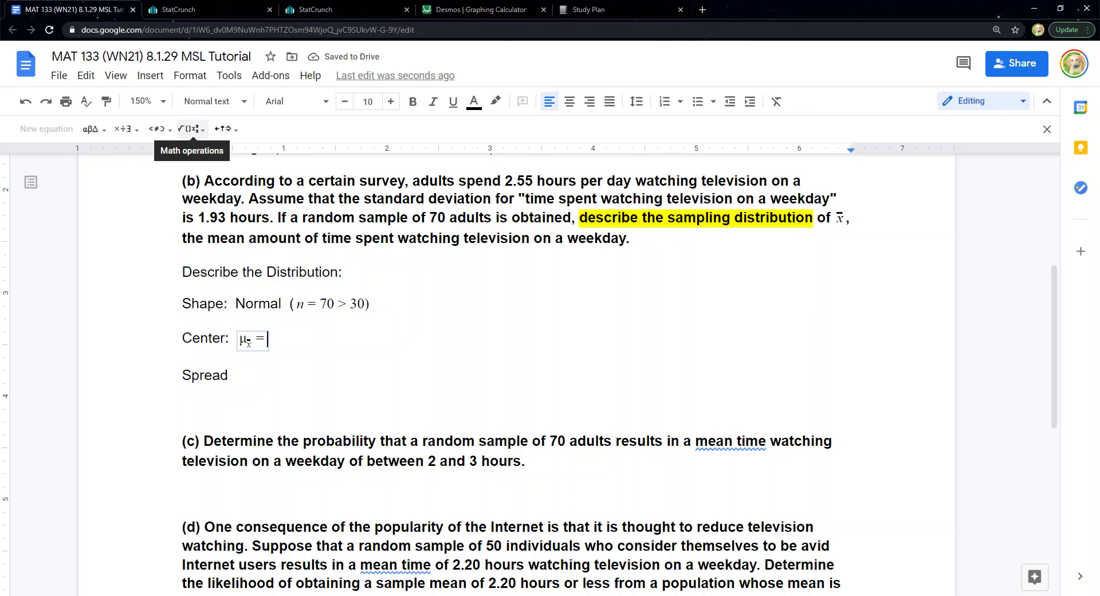
left_click(92, 129)
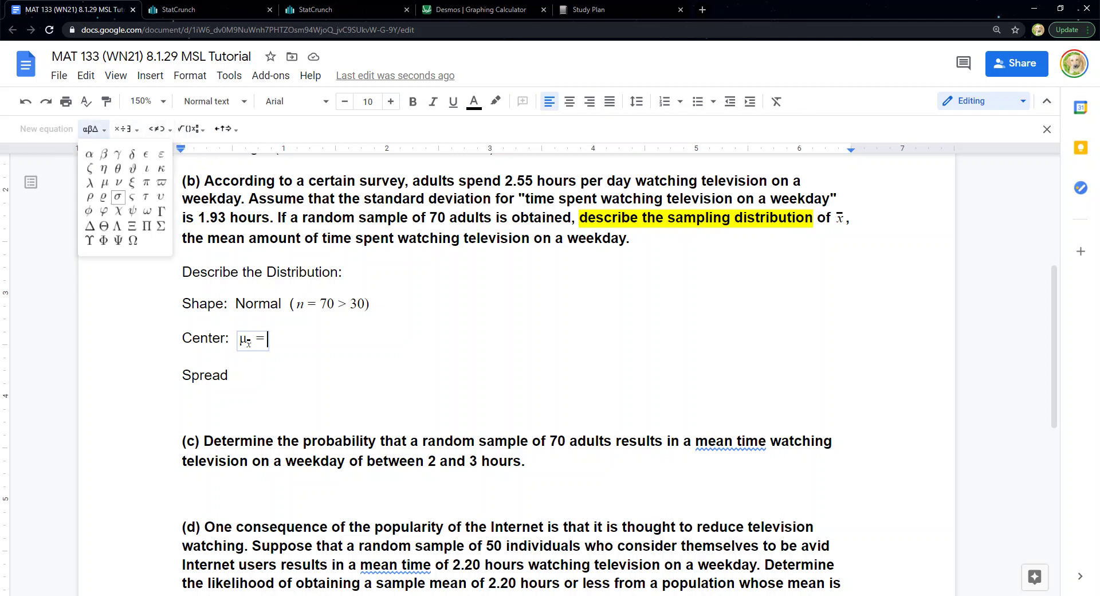
left_click(104, 182)
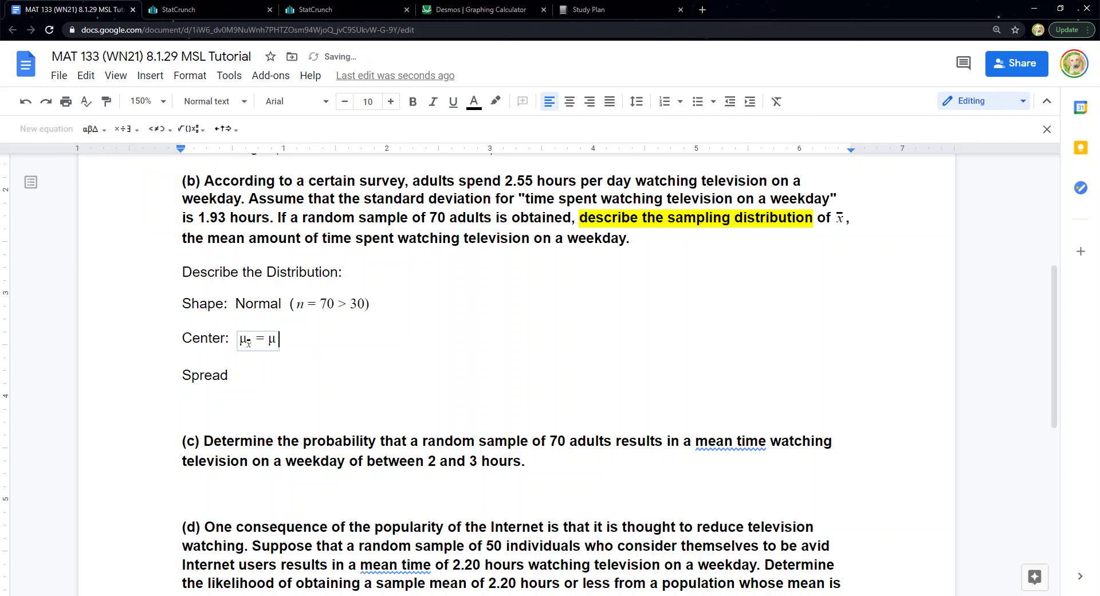
type("=")
Highlight "2.55 hours" in the part (b) question text in green
left_click_drag(501, 181, 576, 181)
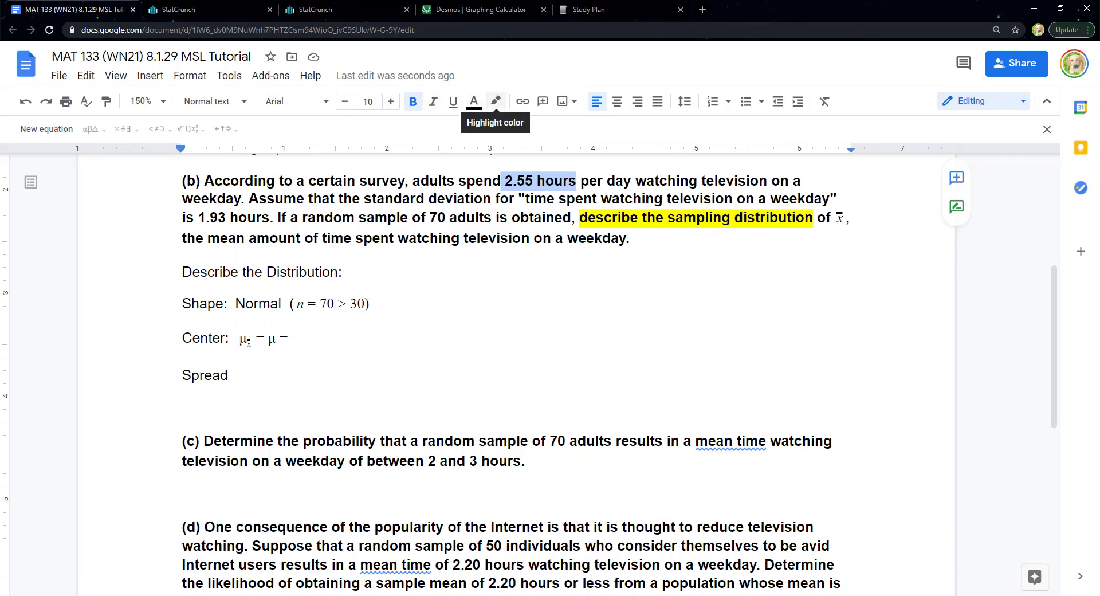
left_click(495, 102)
left_click(561, 167)
Complete the Center line by entering 2.55 in the equation and the plain-text unit "hours" after it
left_click(291, 338)
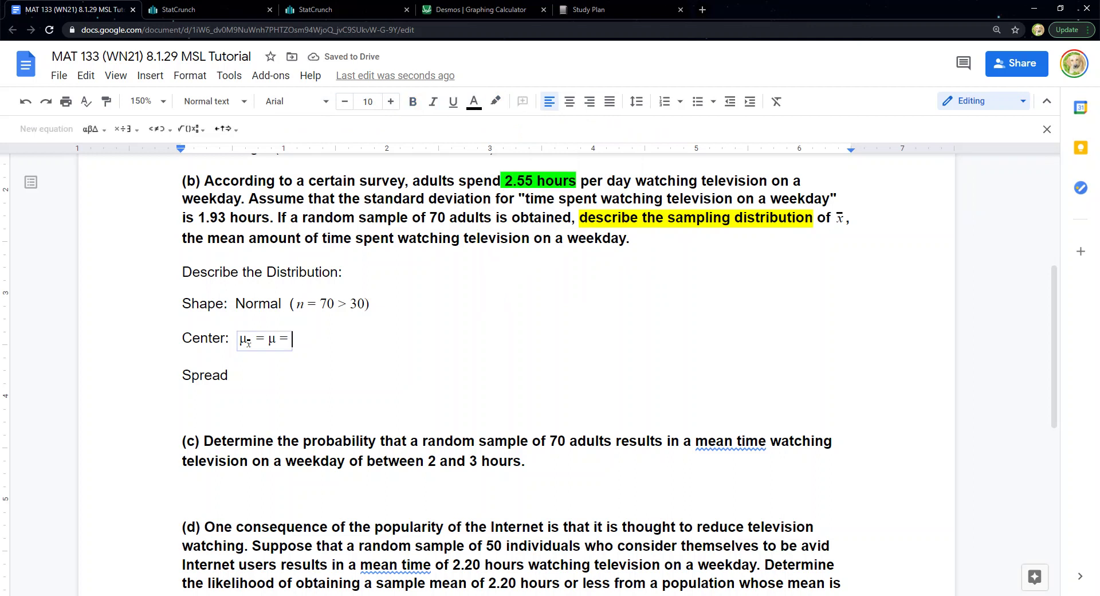
type("2.55")
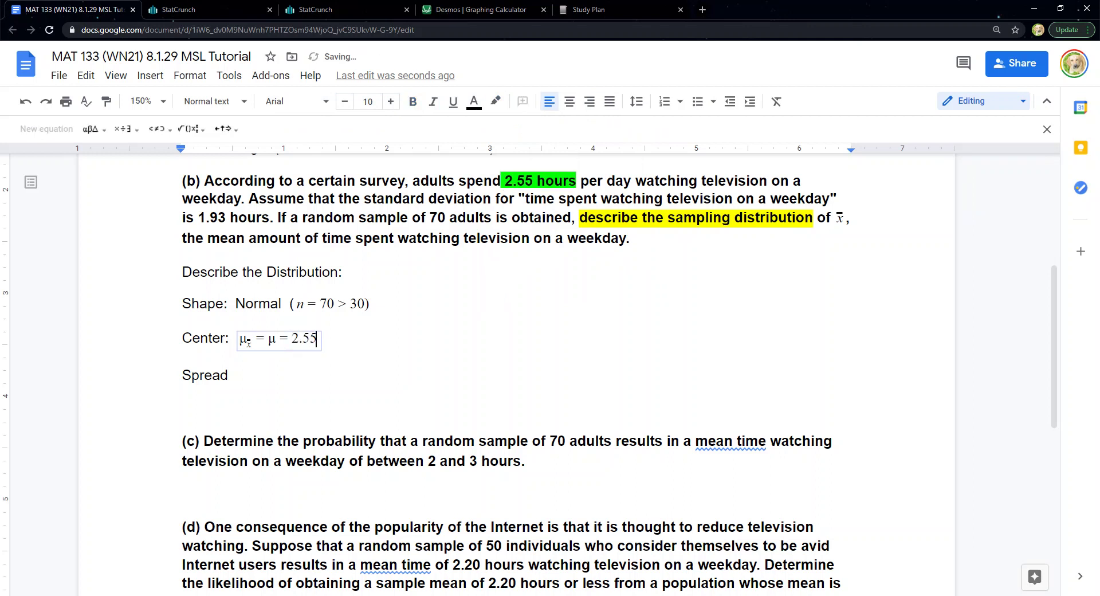
key("Right")
type("hours")
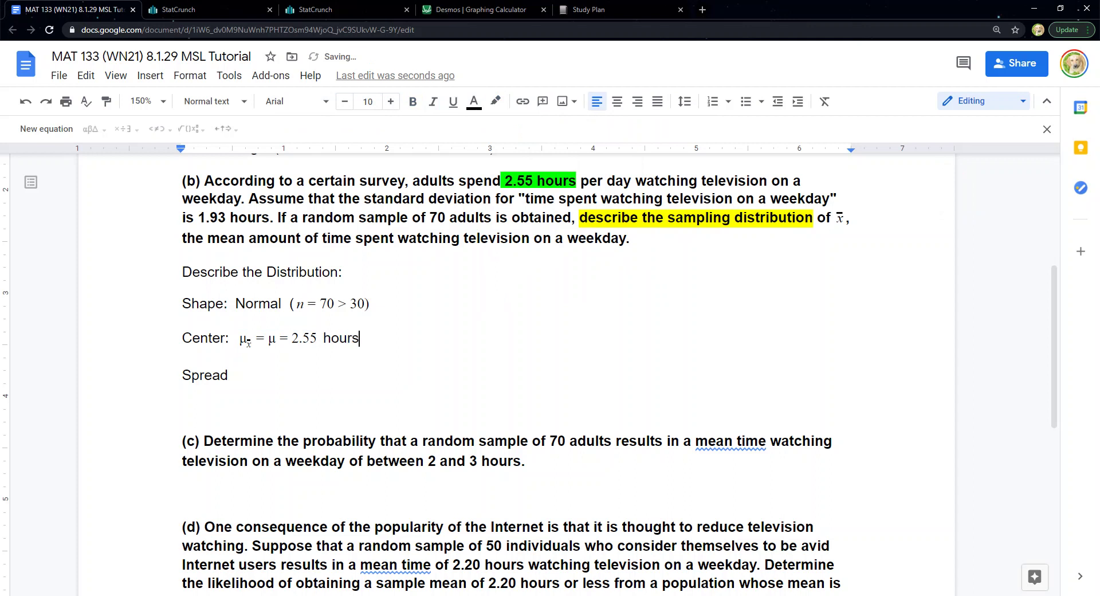
Add a colon after Spread and paste a copy of the Center line's equation and unit behind it
left_click(228, 374)
type(":")
left_click_drag(239, 338, 358, 338)
key("ctrl+c")
left_click(232, 375)
key("ctrl+v")
In the Spread equation, replace the subscripted μ with σ and delete the second μ
left_click(248, 378)
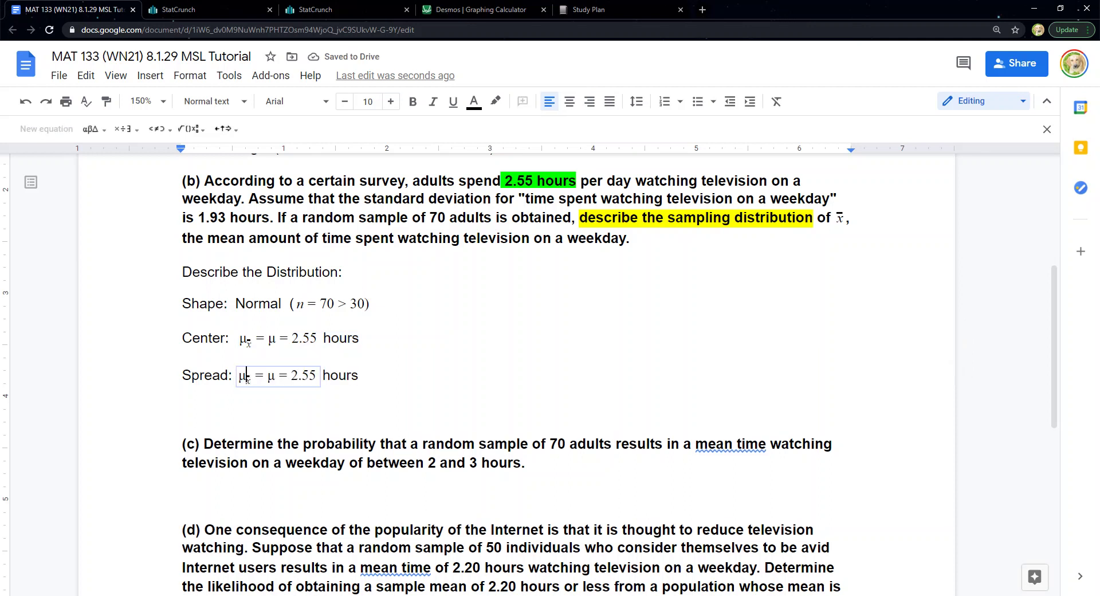
key("BackSpace")
left_click(92, 129)
left_click(118, 197)
key("Delete")
key("Delete")
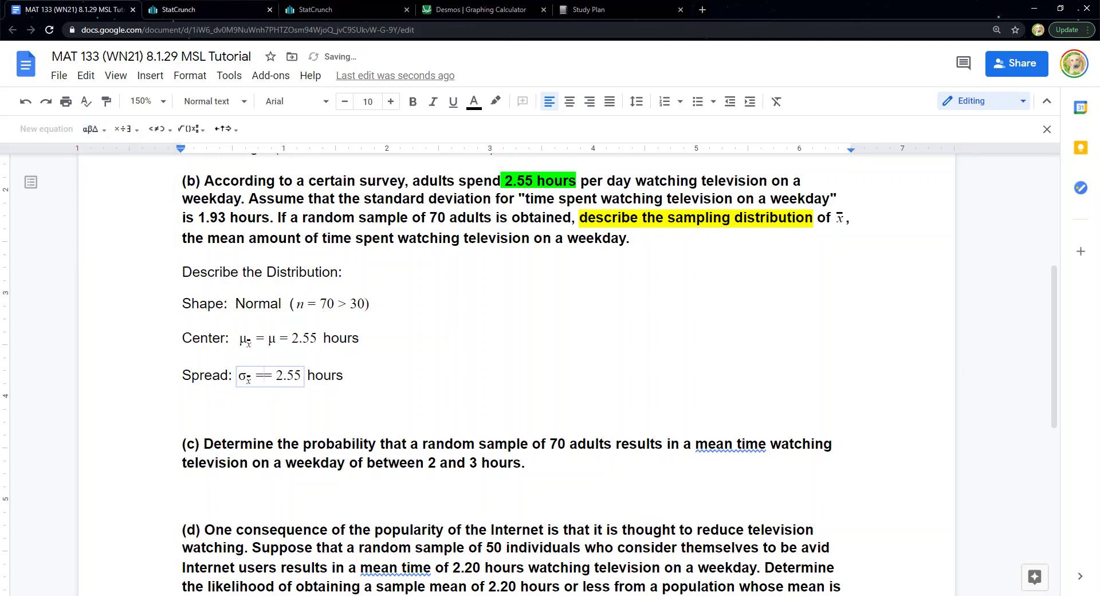
Insert the fraction σ over √n between the two equals signs of the Spread equation
left_click(157, 129)
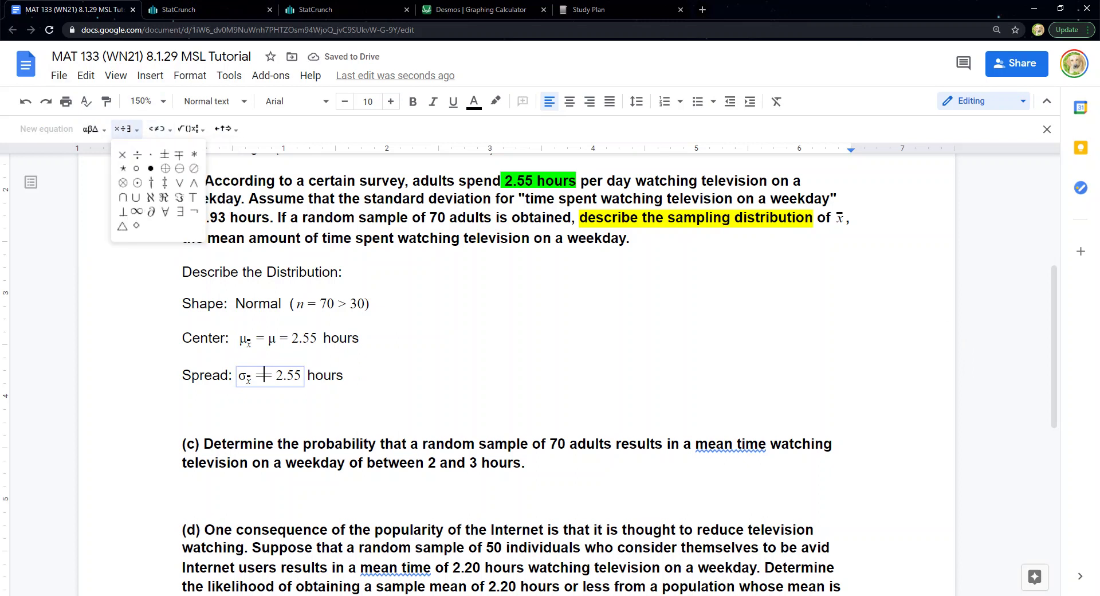
mouse_move(190, 128)
type("=")
left_click(91, 128)
left_click(118, 196)
left_click(126, 128)
mouse_move(159, 129)
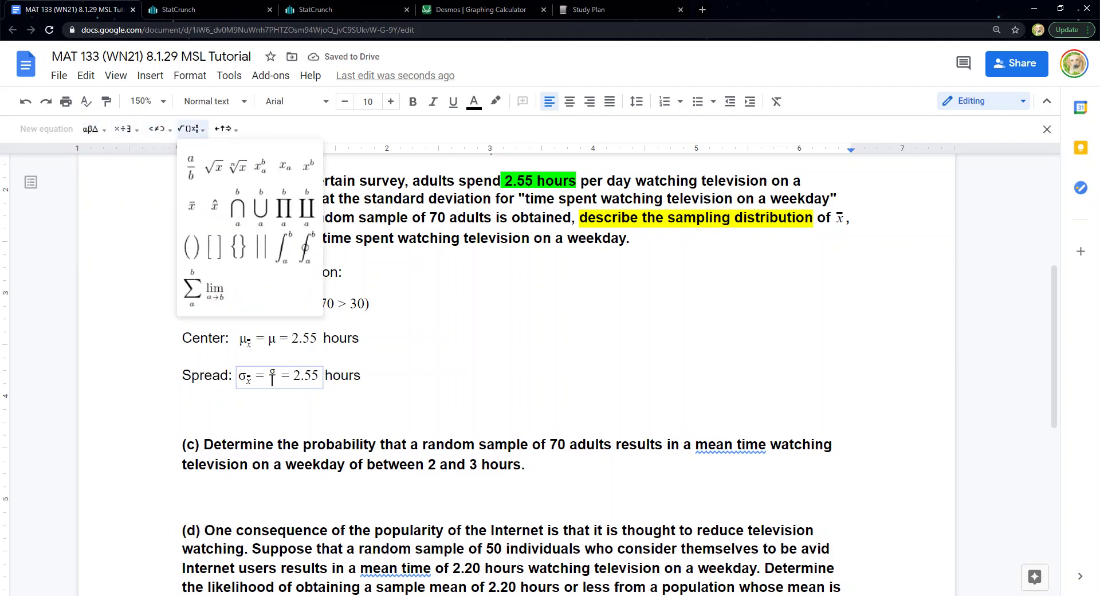
left_click(215, 168)
type("n")
key("Right")
key("Right")
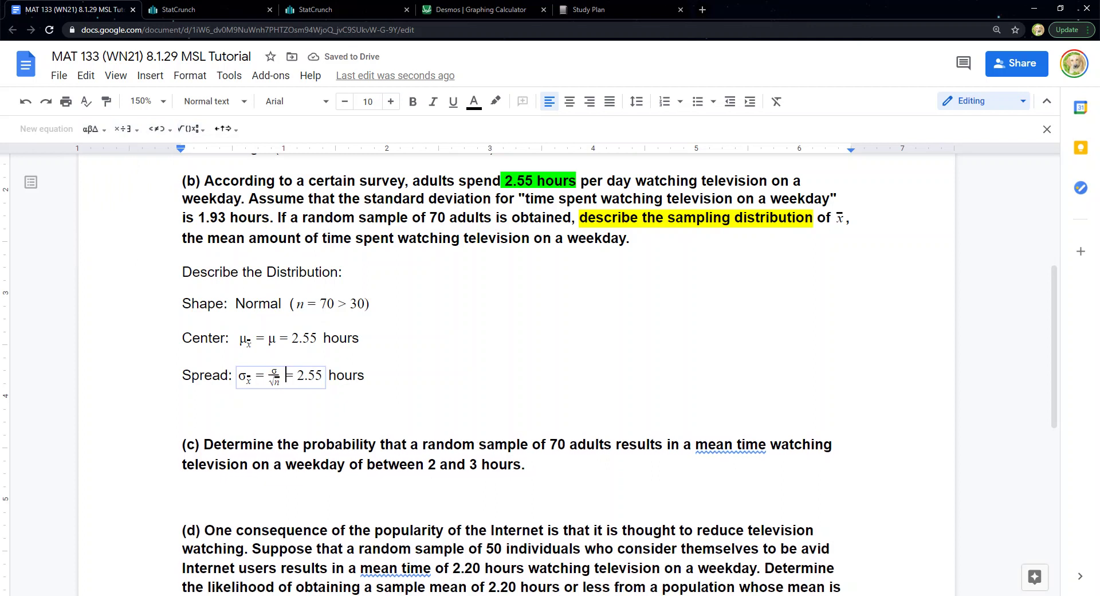
Copy the σ/√n fraction and paste it over the 2.55 in the Spread equation
key("shift+Left")
key("shift+Left")
key("shift+Left")
key("shift+Left")
key("shift+Left")
left_click_drag(297, 376, 324, 375)
key("BackSpace")
key("ctrl+v")
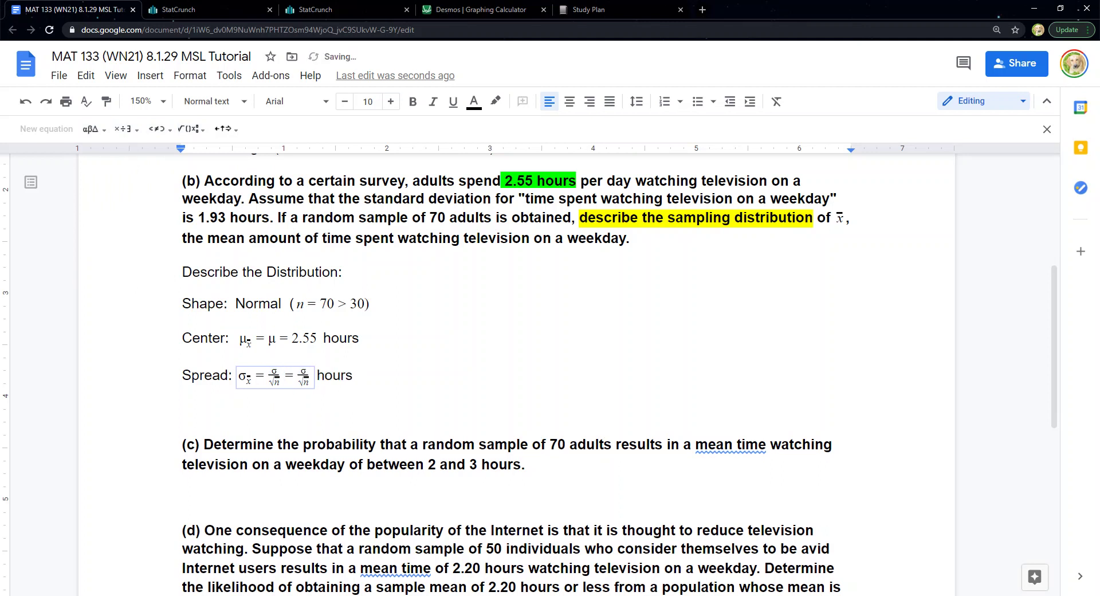
Highlight "1.93 hours" in the part (b) question text in magenta
left_click_drag(198, 218, 269, 217)
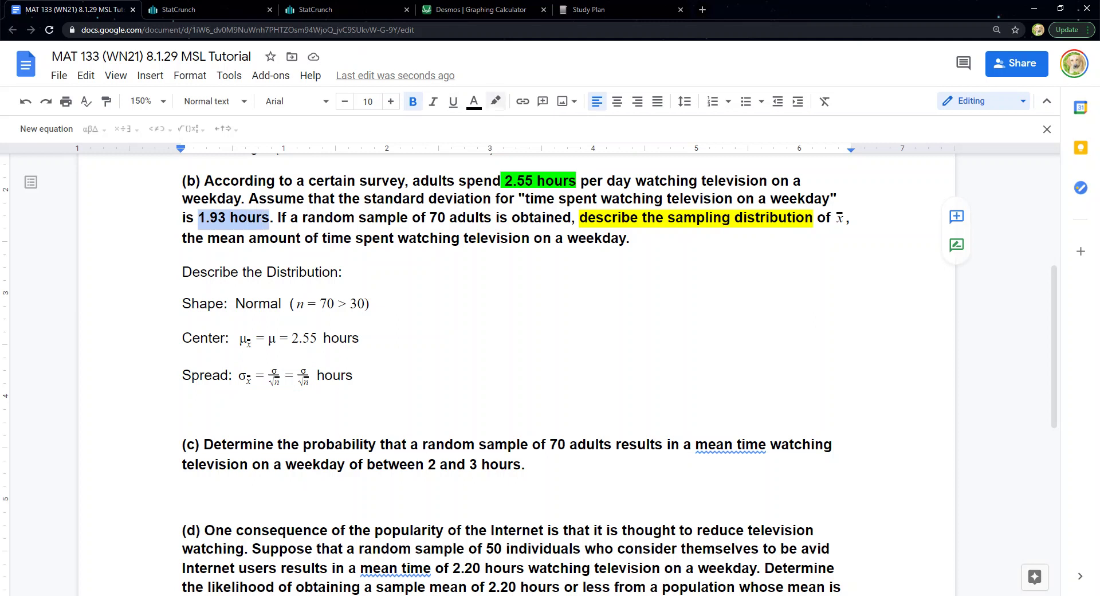
left_click(495, 102)
left_click(645, 168)
In the second Spread fraction, replace σ with 1.93 and n with 70, and add an ≈ sign after the fraction
left_click(300, 371)
key("Delete")
type("1.1.93")
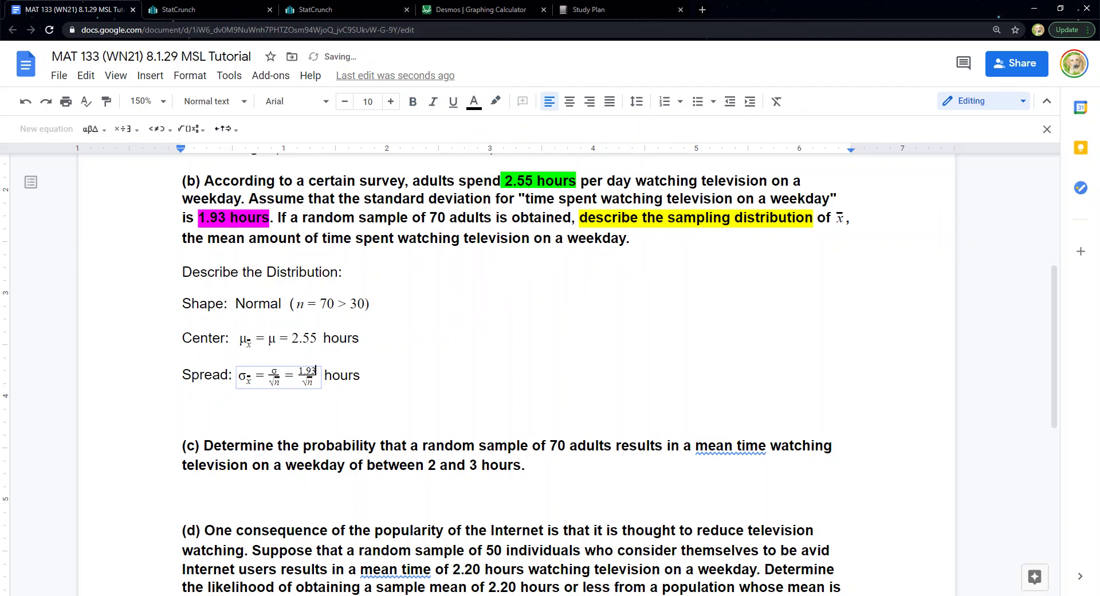
left_click(313, 382)
key("BackSpace")
type("70")
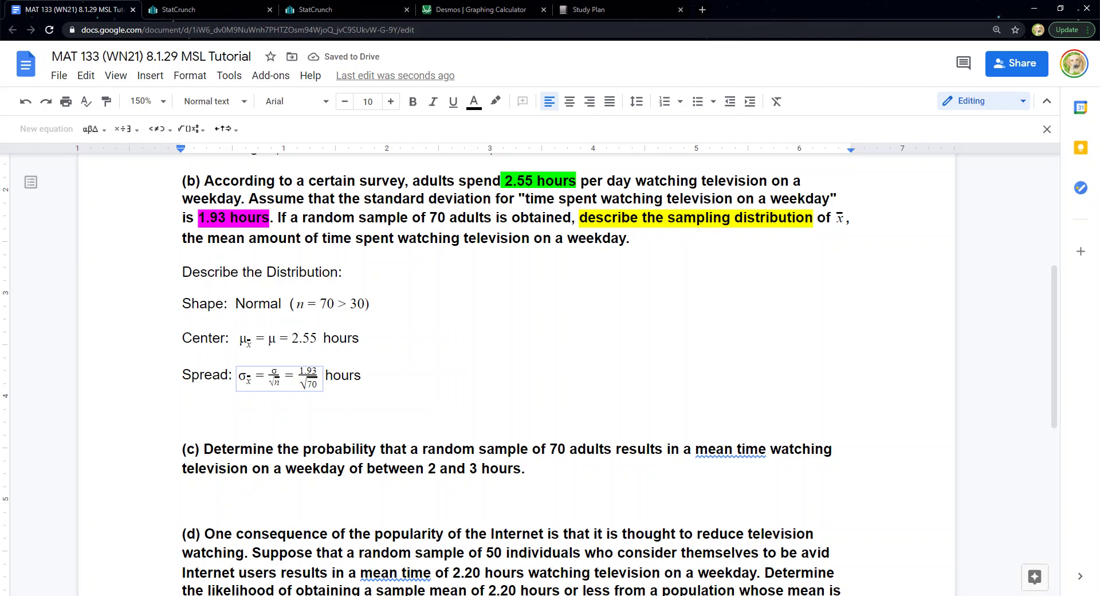
left_click(126, 128)
mouse_move(159, 129)
left_click(155, 183)
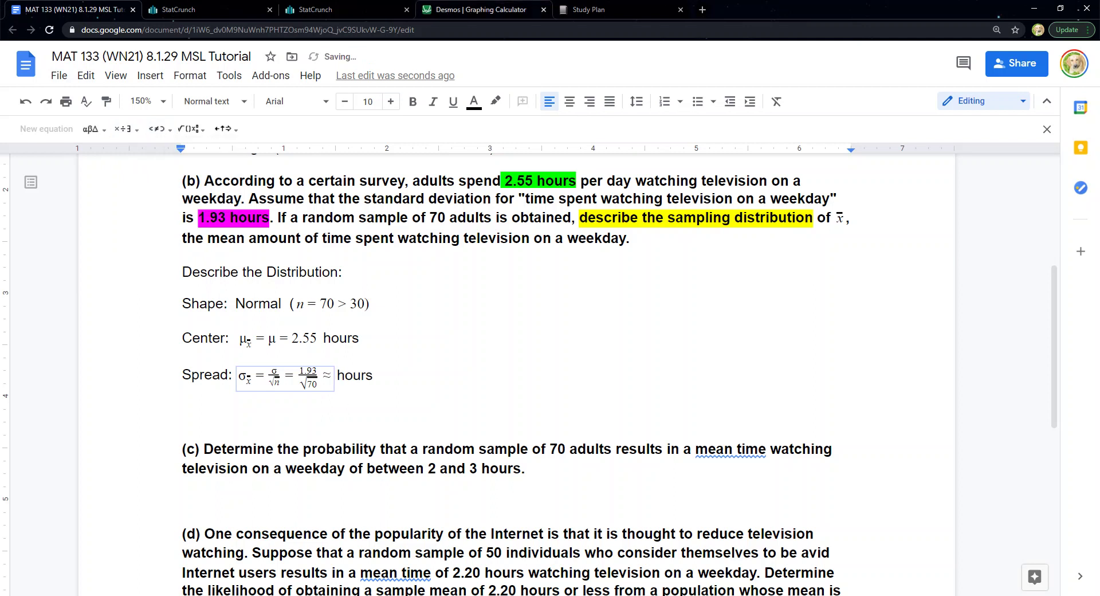
Switch to the Desmos calculator and evaluate 1.93 divided by √70 in a new expression
left_click(481, 9)
left_click(194, 236)
type("1.93/")
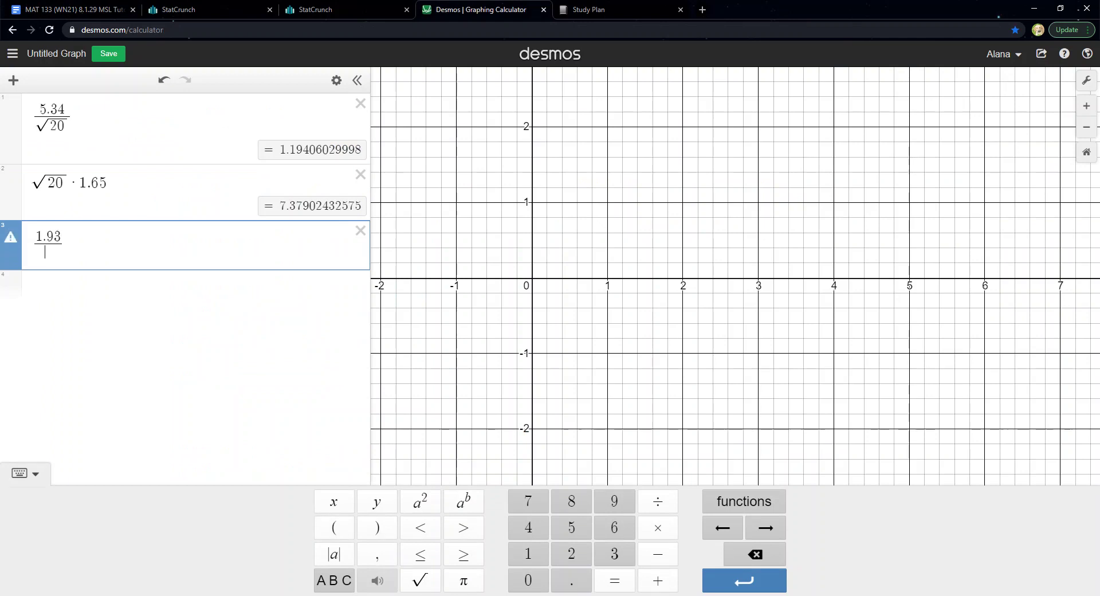
left_click(26, 473)
left_click(25, 580)
type("sqrt")
key("BackSpace")
type("sqr")
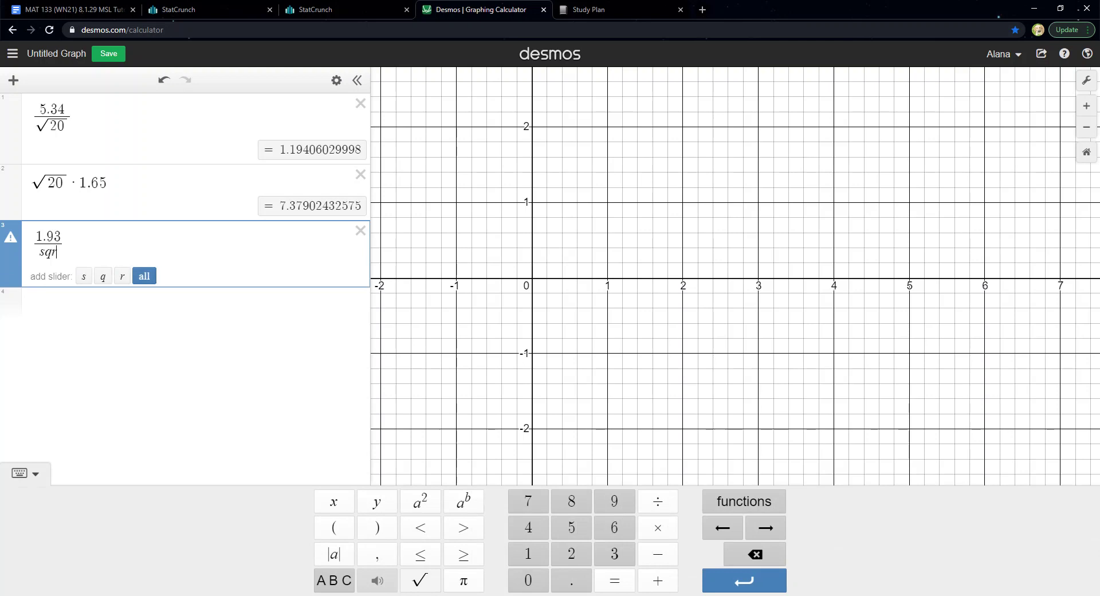
type("t70")
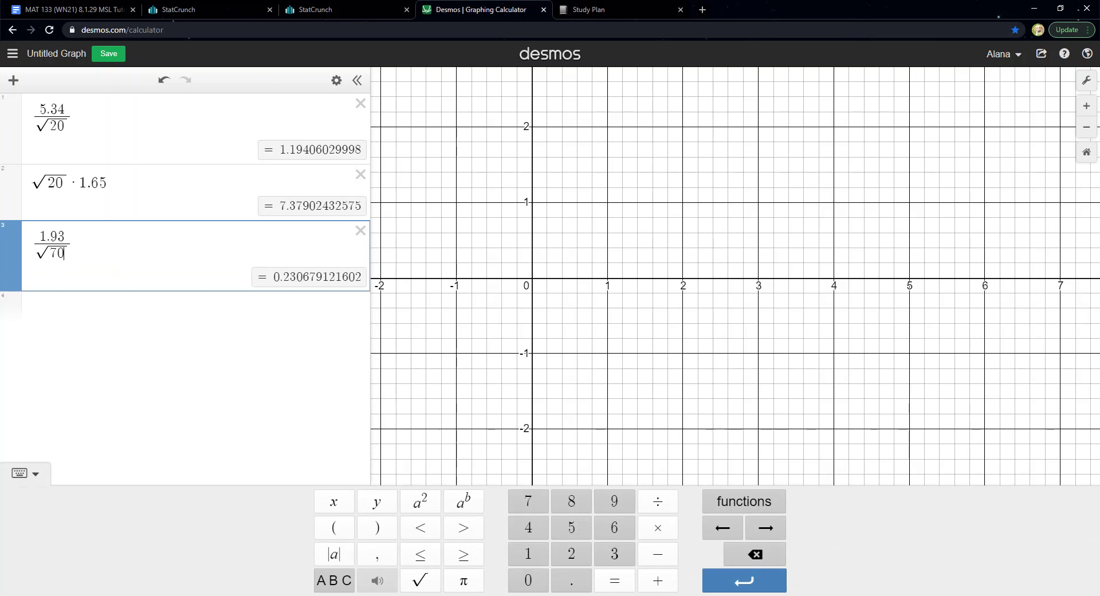
Take the Desmos result to six decimals and enter 0.230679 after the ≈ sign on the document's Spread line
left_click_drag(274, 277, 322, 277)
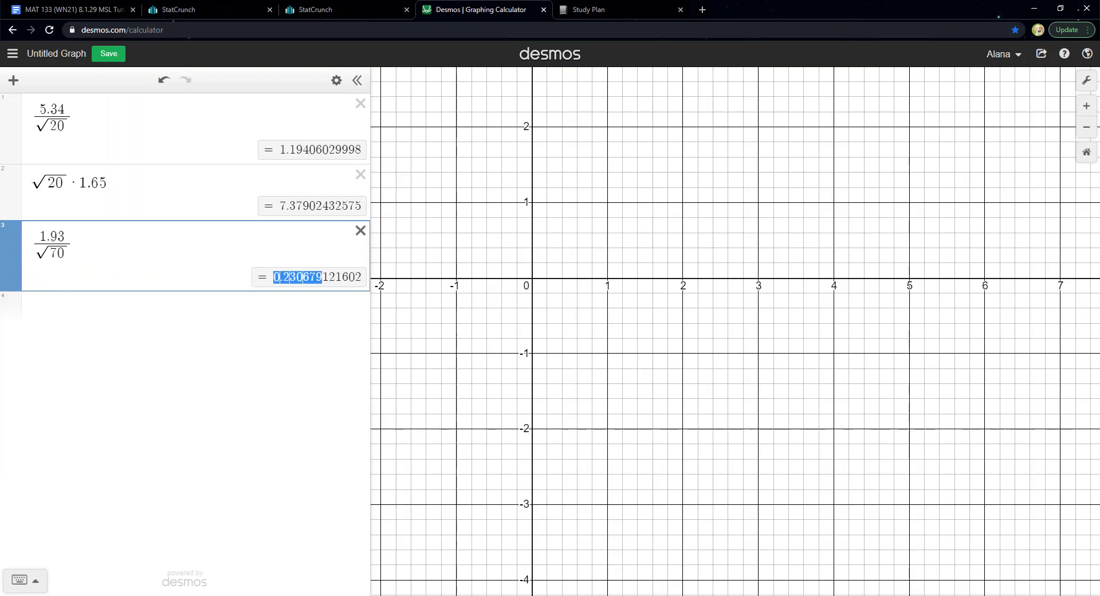
left_click(72, 10)
type("0.230679")
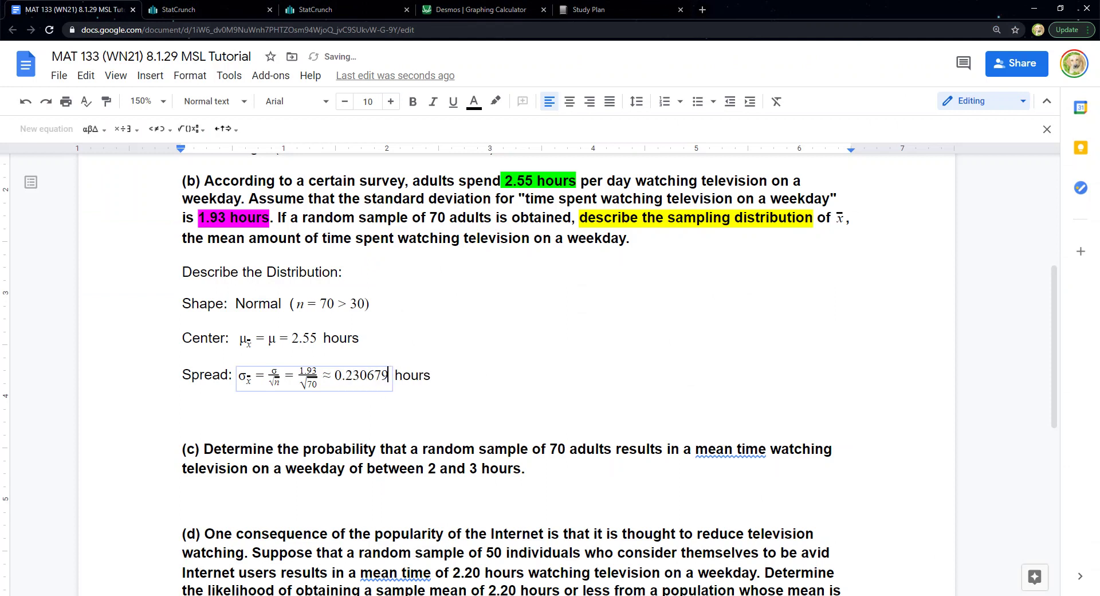
left_click(424, 375)
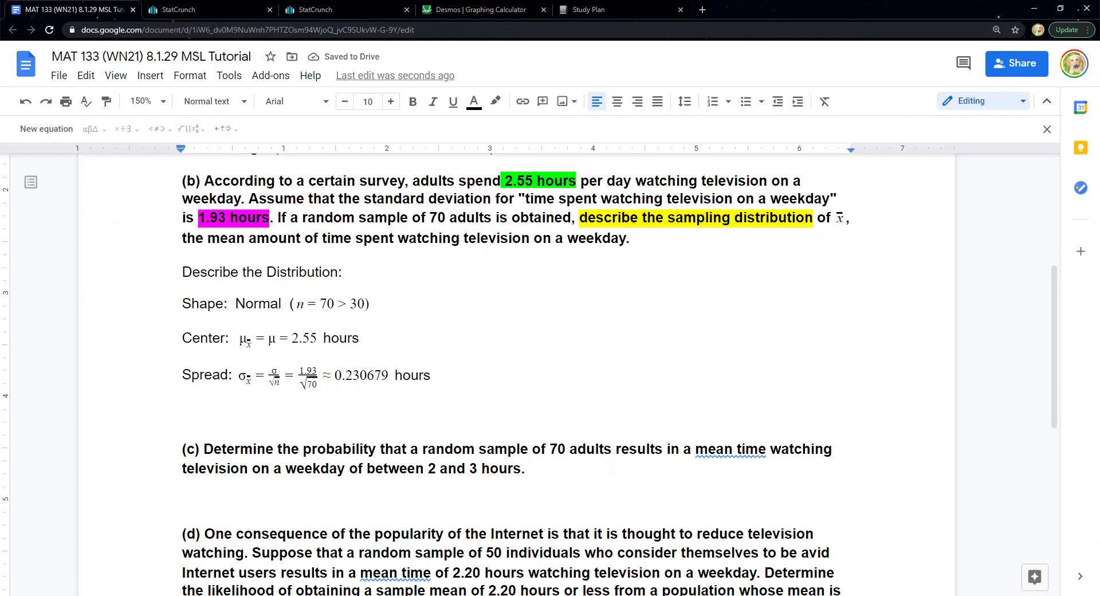
left_click(360, 375)
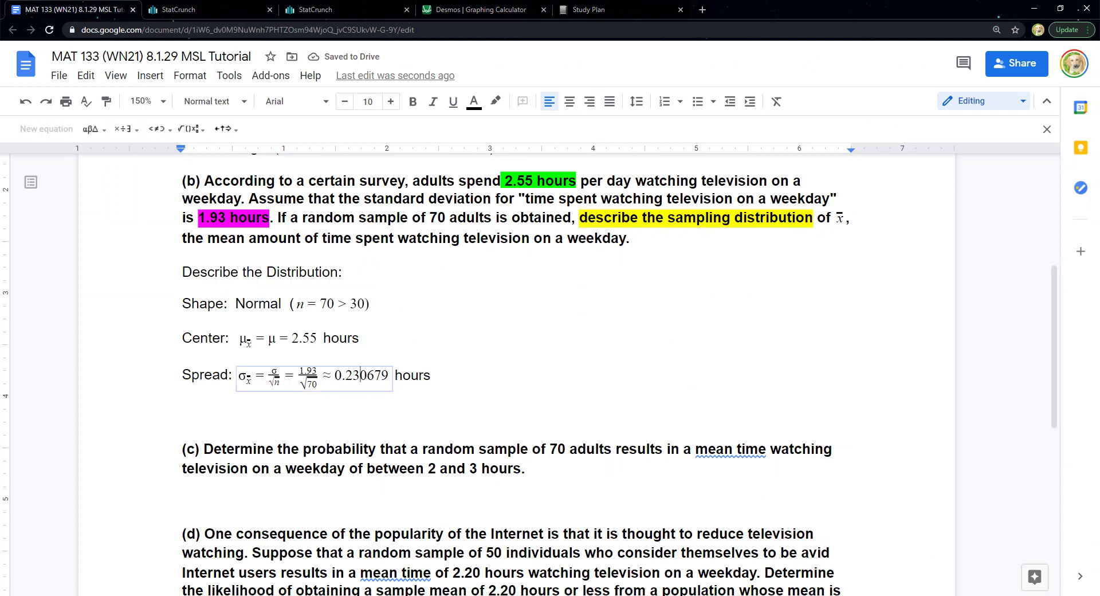
left_click_drag(344, 375, 389, 395)
left_click(419, 375)
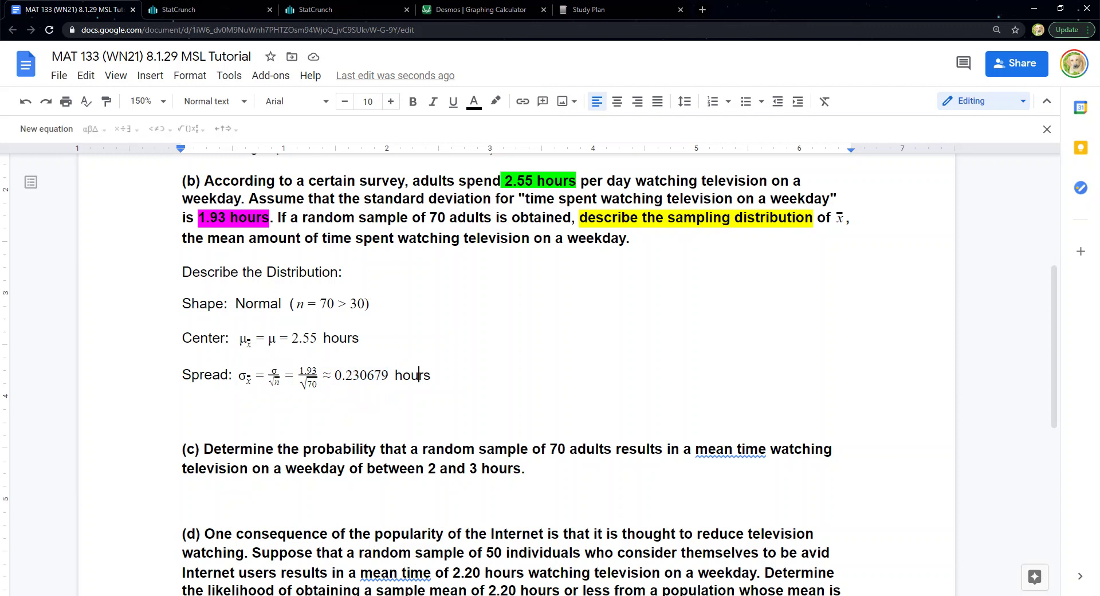
Switch to the MyStatLab practice window and advance the worked example to the part (c) question
left_click(311, 551)
key("Return")
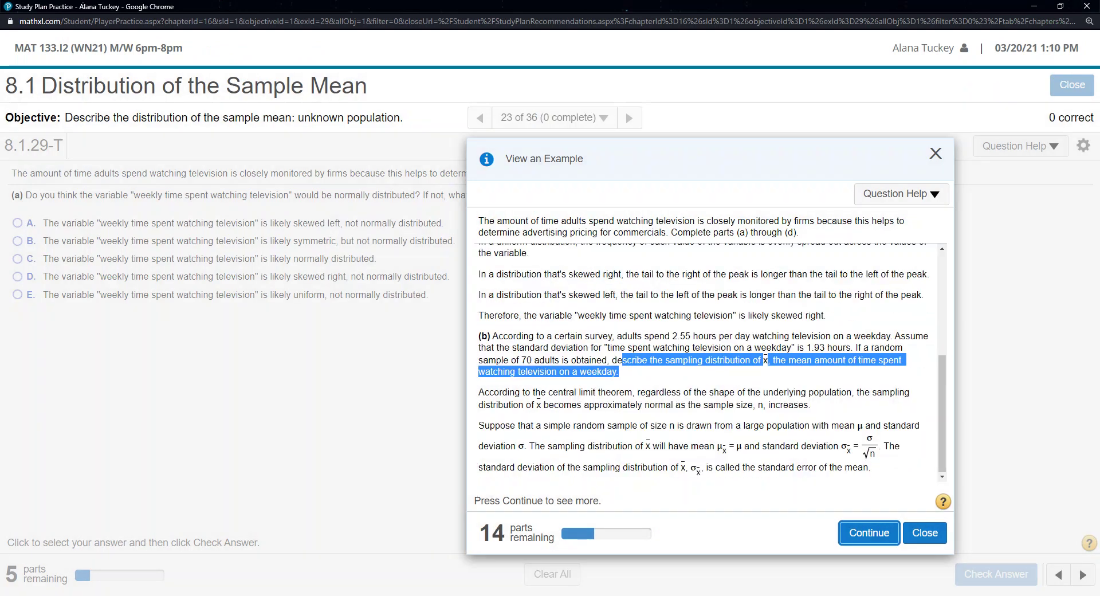
key("Return")
key("Return")
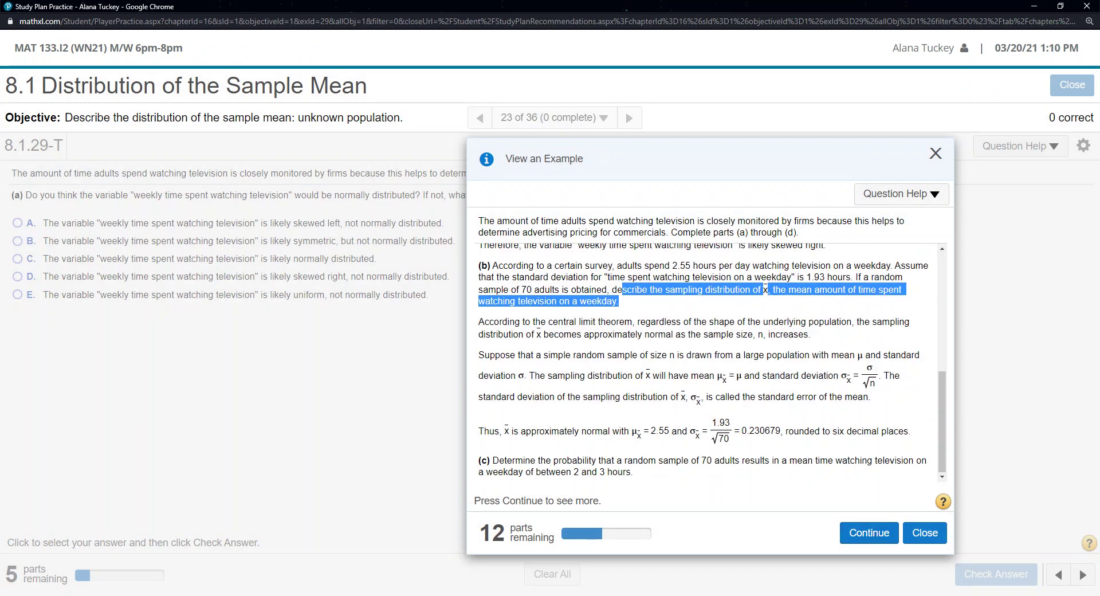
left_click_drag(783, 430, 780, 431)
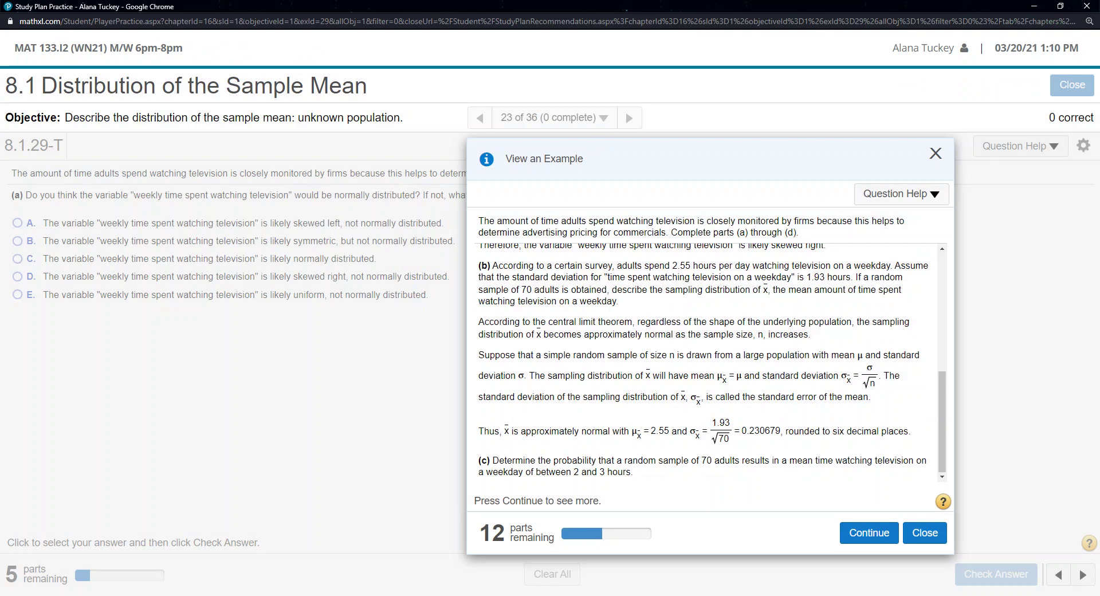
left_click(868, 532)
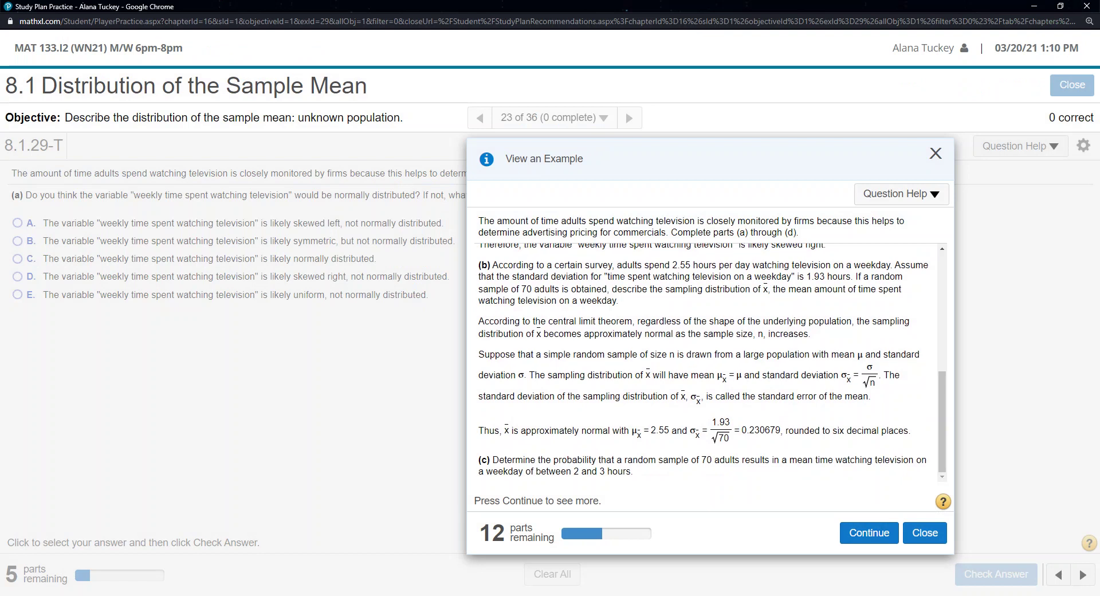
Mark the part (c) question text in the example, then just the word "probability"
left_click_drag(490, 459, 636, 471)
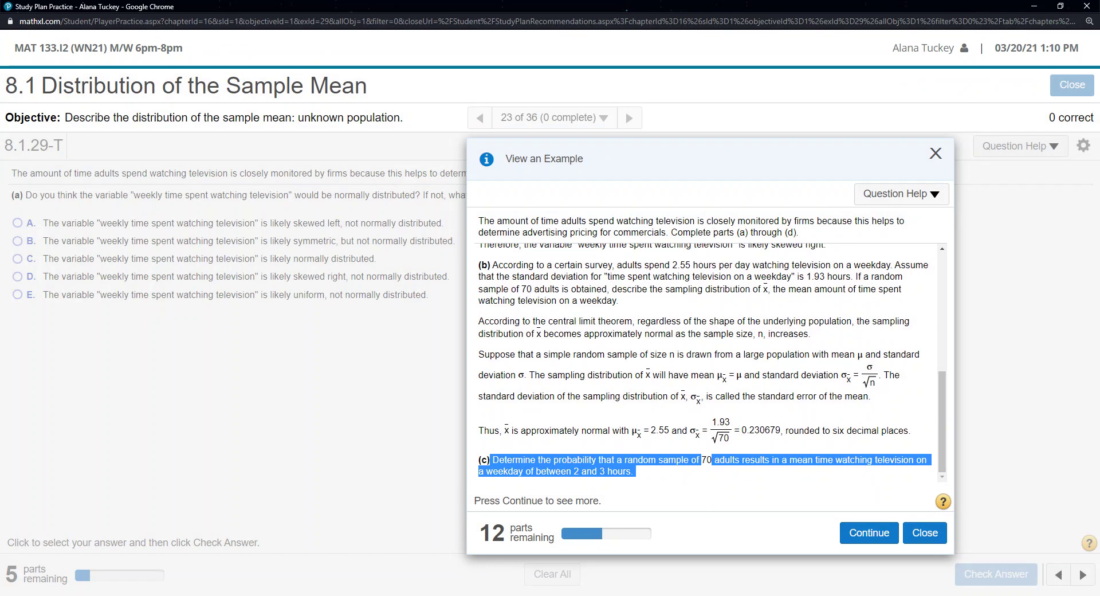
left_click(636, 471)
double_click(574, 460)
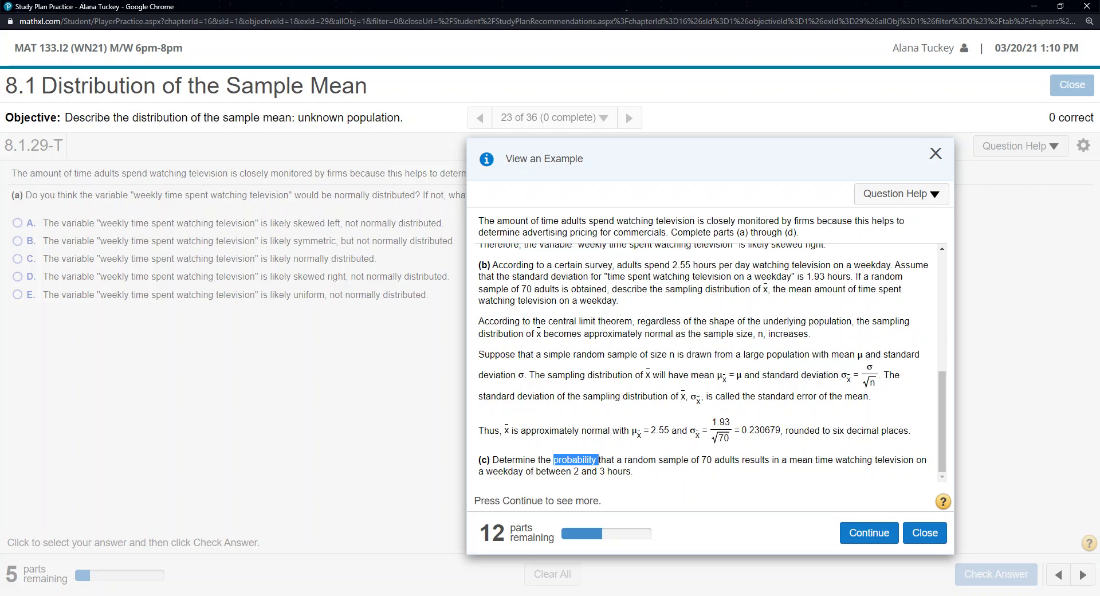
Switch to IPEVO Visualizer and consult the Section 8.1 Decision Matrix for finding a probability
key("alt+Tab")
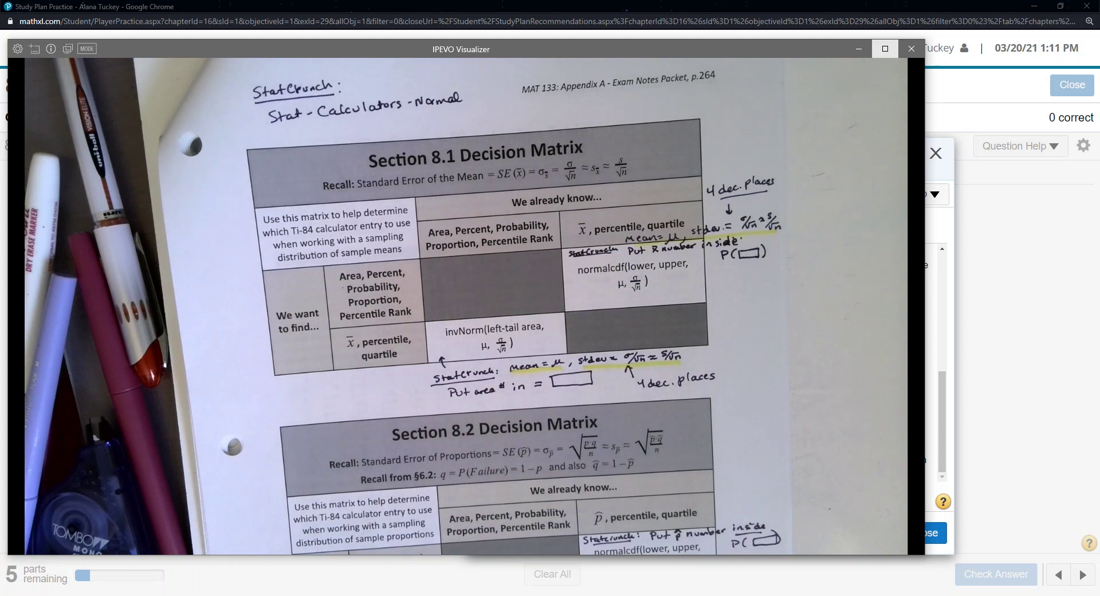
left_click(885, 48)
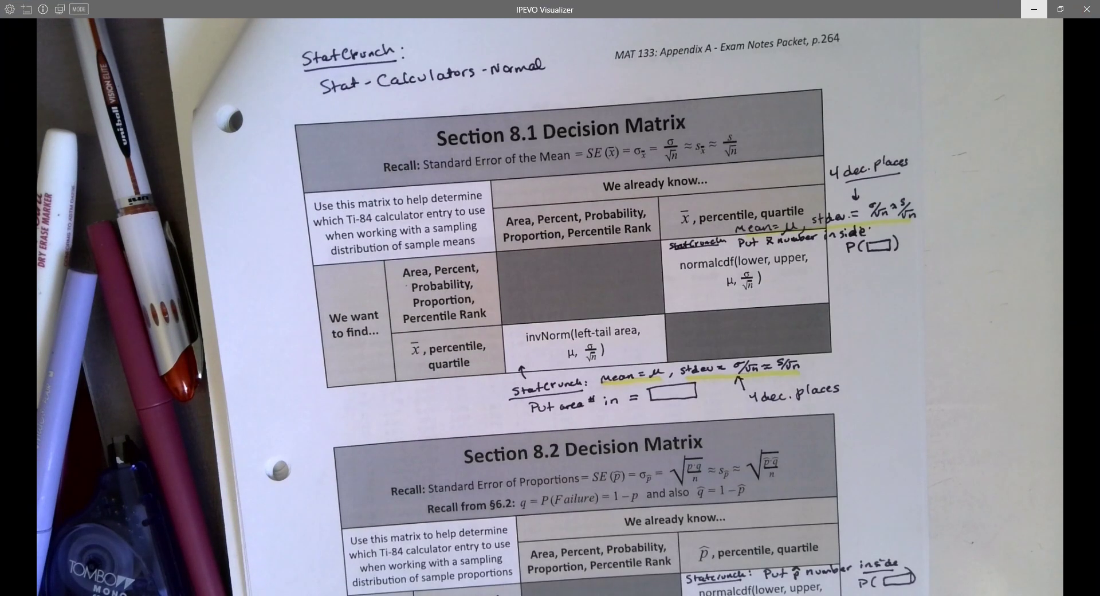
left_click(1034, 9)
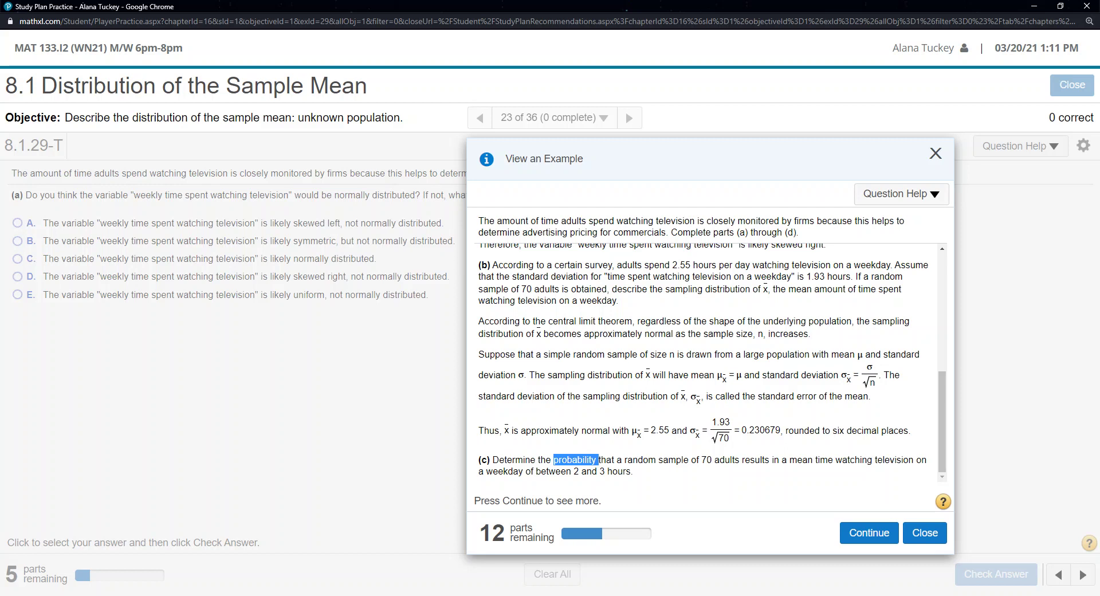
Return to the Google Doc and add blank lines for the answer below the part (c) question
left_click(187, 595)
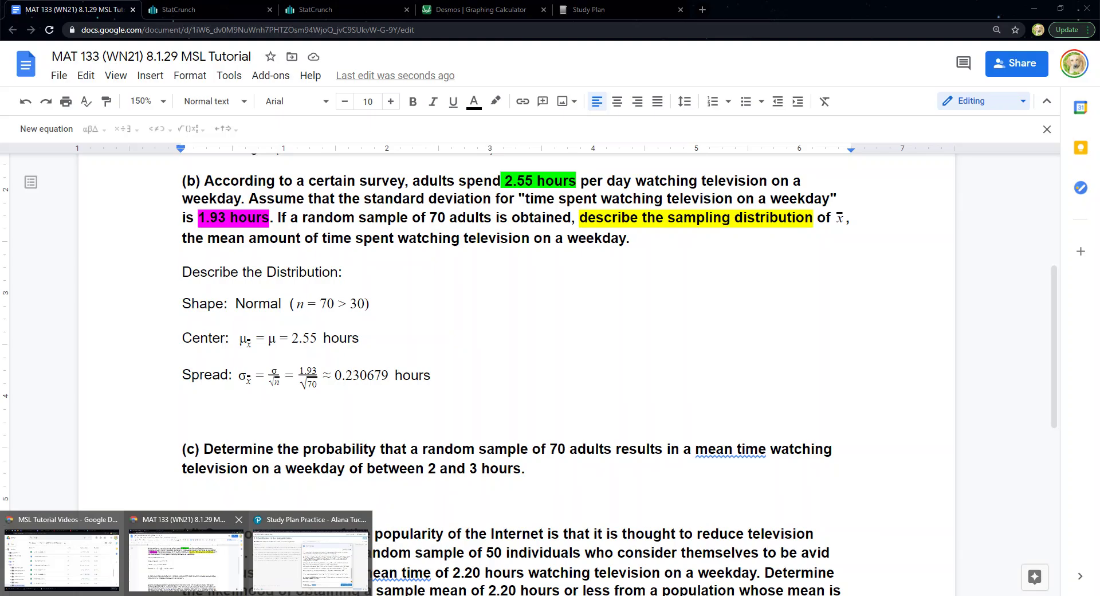
left_click(183, 556)
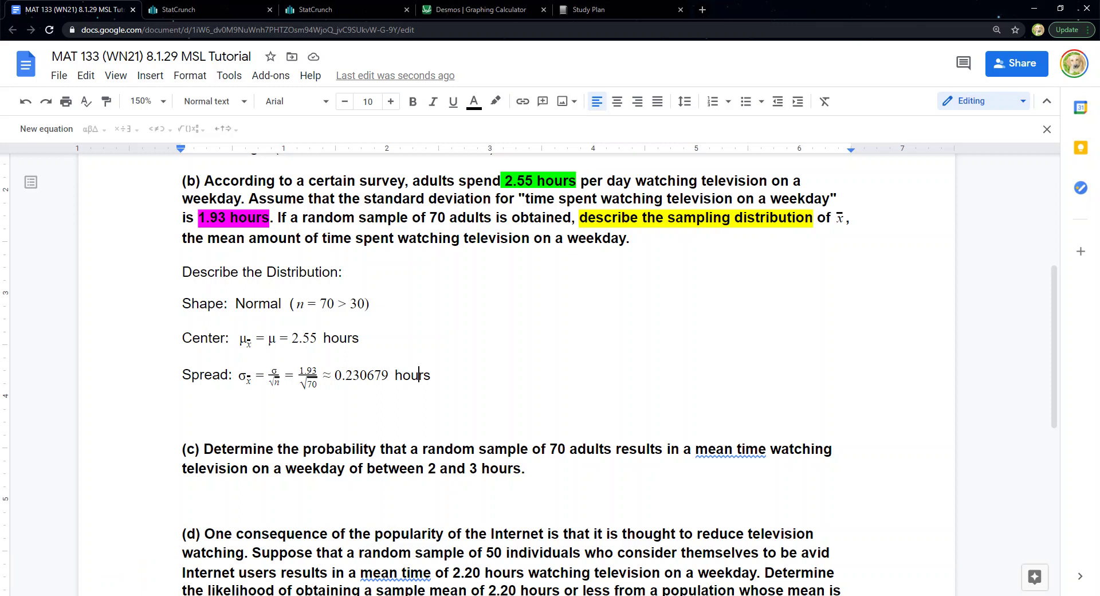
scroll(516, 372, "down", 3)
left_click(195, 296)
left_click(182, 330)
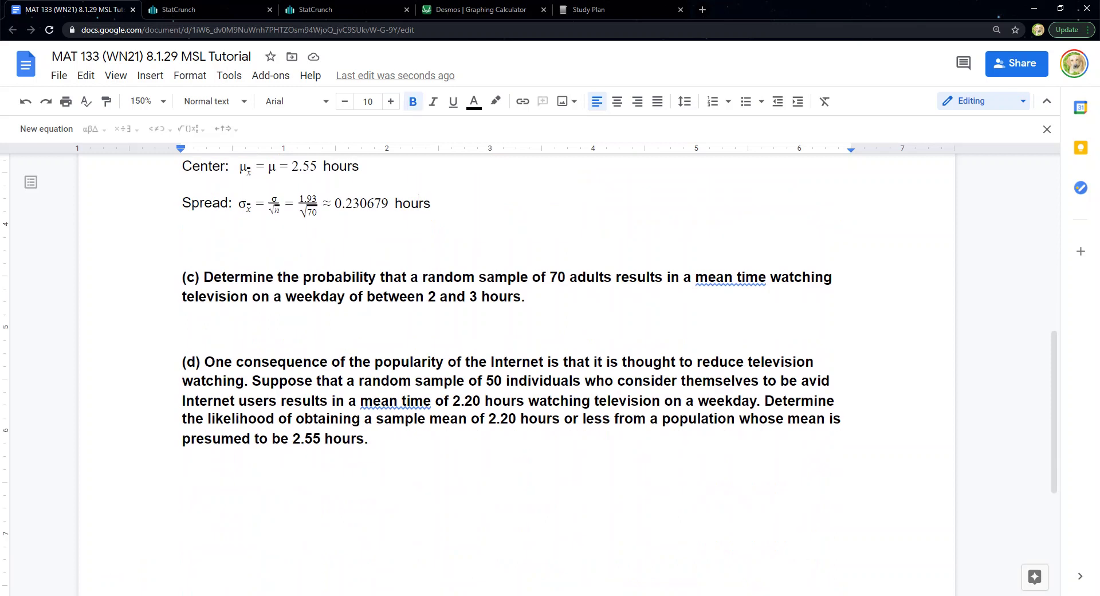
key("Return")
key("Return")
key("Return")
key("Return")
key("Return")
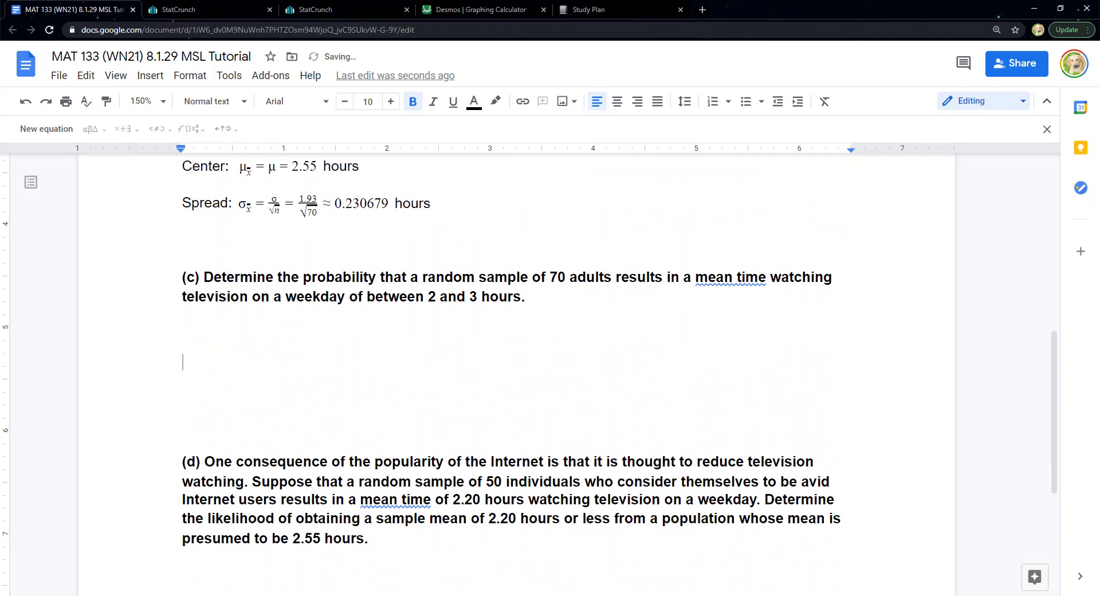
Insert the equation P(2 ≤ x̄ ≤ 3) in the answer space for part (c)
left_click(47, 129)
type("P(")
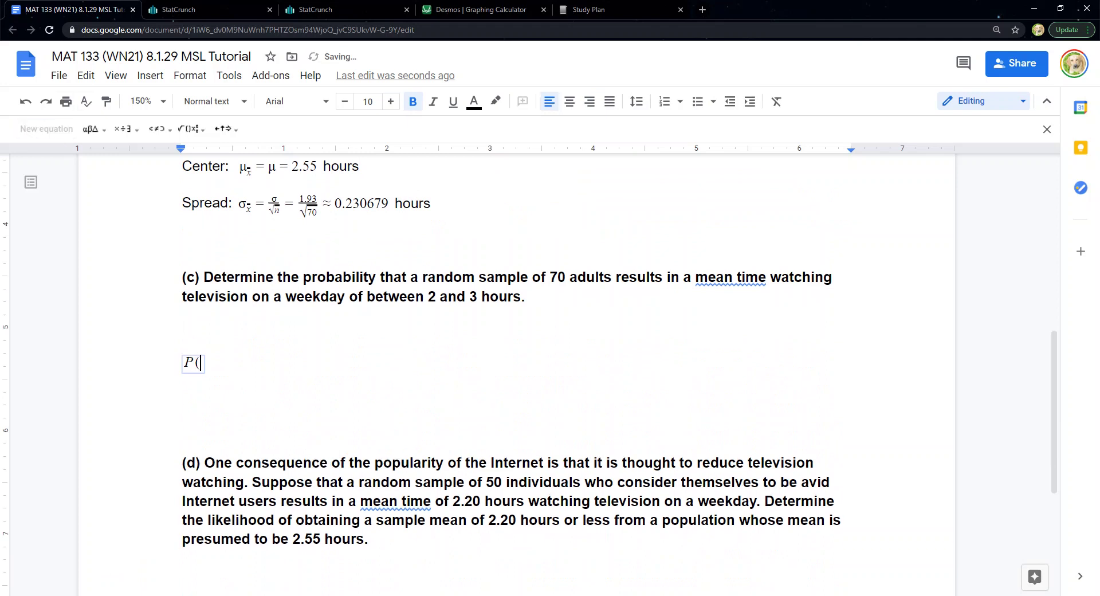
type("2")
left_click(158, 128)
left_click(154, 154)
type("x")
key("BackSpace")
left_click(191, 128)
left_click(192, 206)
left_click(159, 128)
left_click(155, 154)
type("3)")
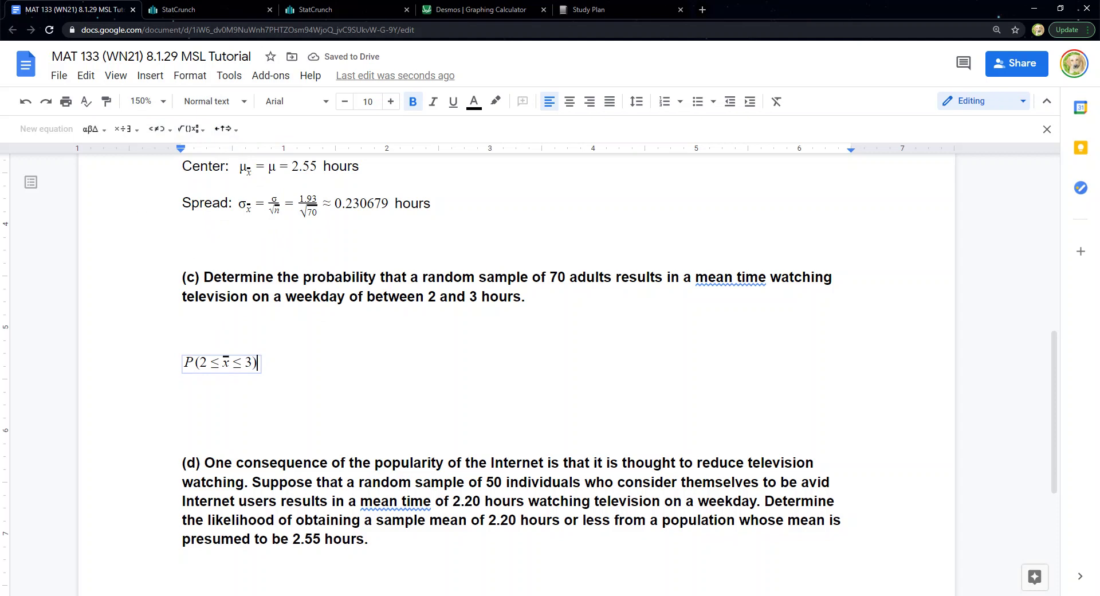
Switch to StatCrunch, open the Normal calculator and set the mean to 2.55
left_click(320, 10)
left_click(232, 113)
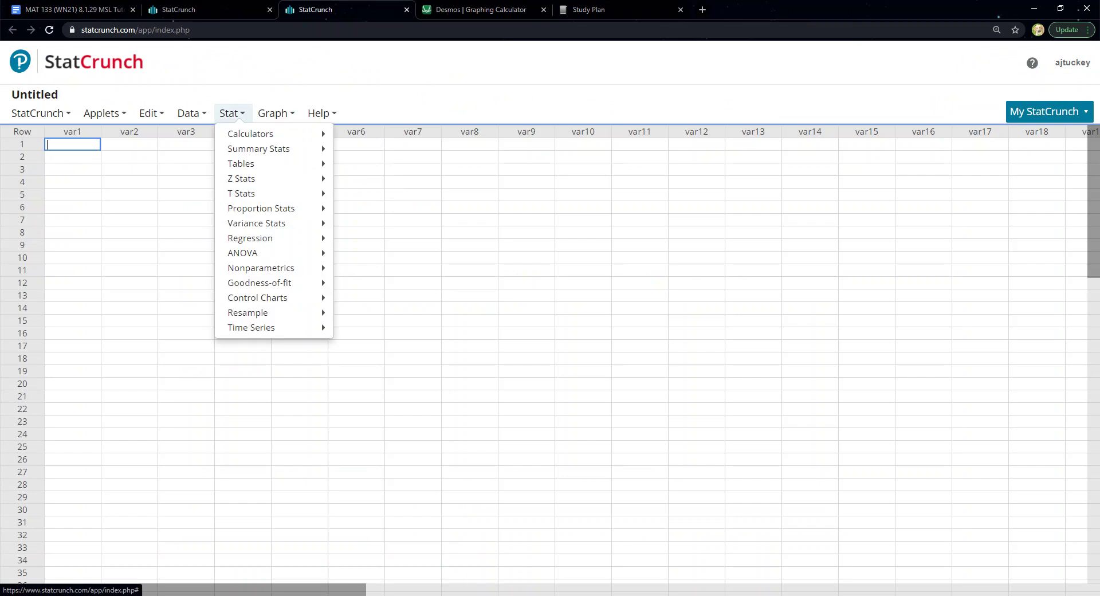
mouse_move(269, 134)
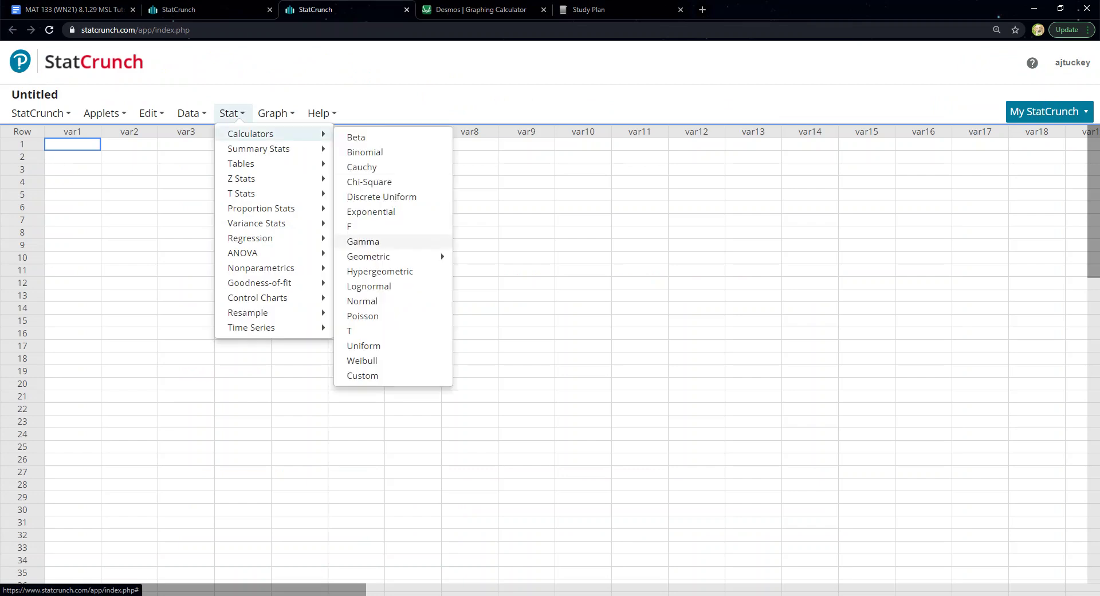
left_click(361, 301)
left_click_drag(887, 131, 266, 154)
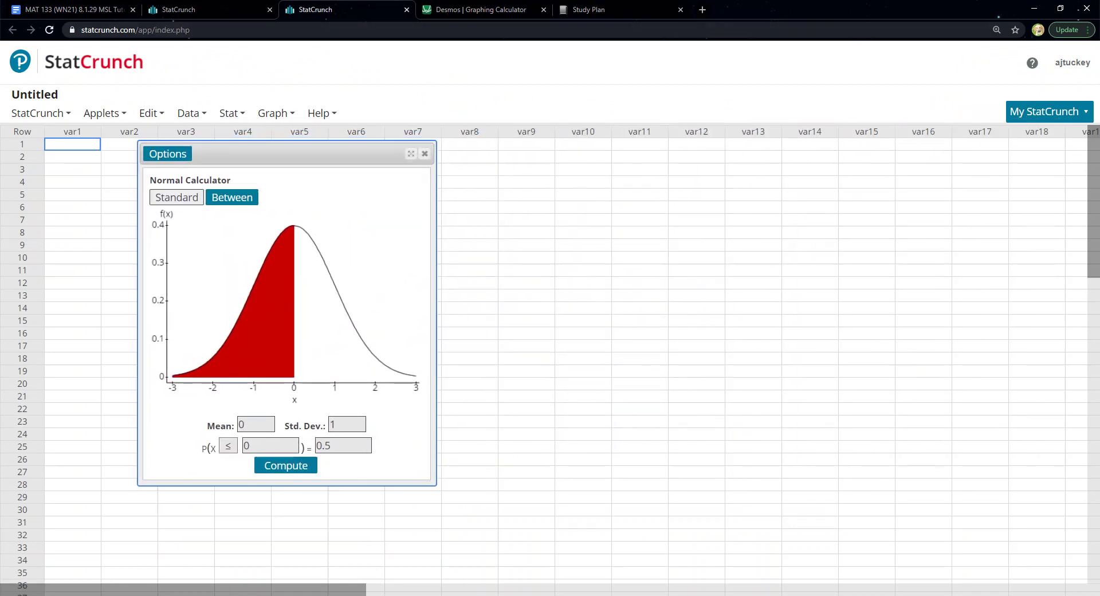
double_click(248, 424)
type("2.55")
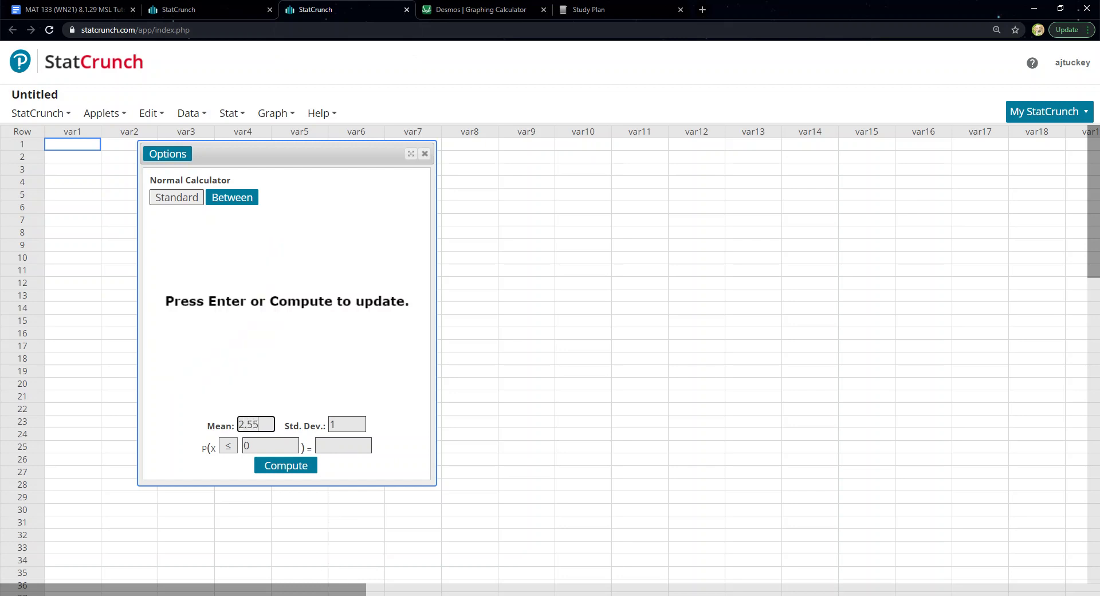
key("Tab")
left_click_drag(320, 425, 304, 425)
Return to the document and review the Shape, Center and Spread lines of part (b)
left_click(74, 9)
scroll(516, 344, "up", 2)
left_click_drag(182, 246, 359, 281)
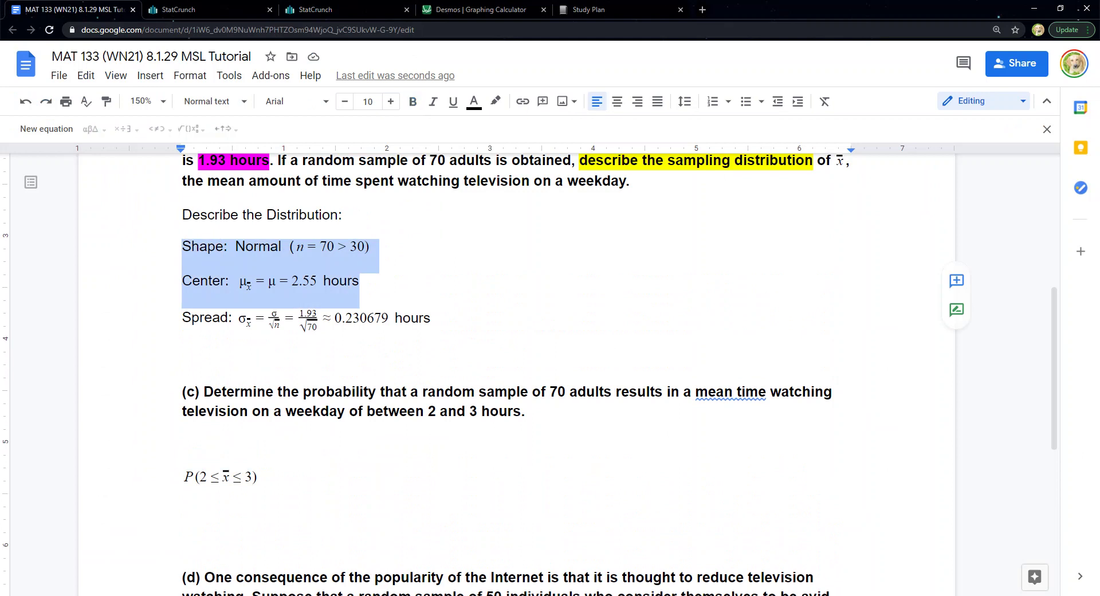
left_click_drag(182, 317, 438, 319)
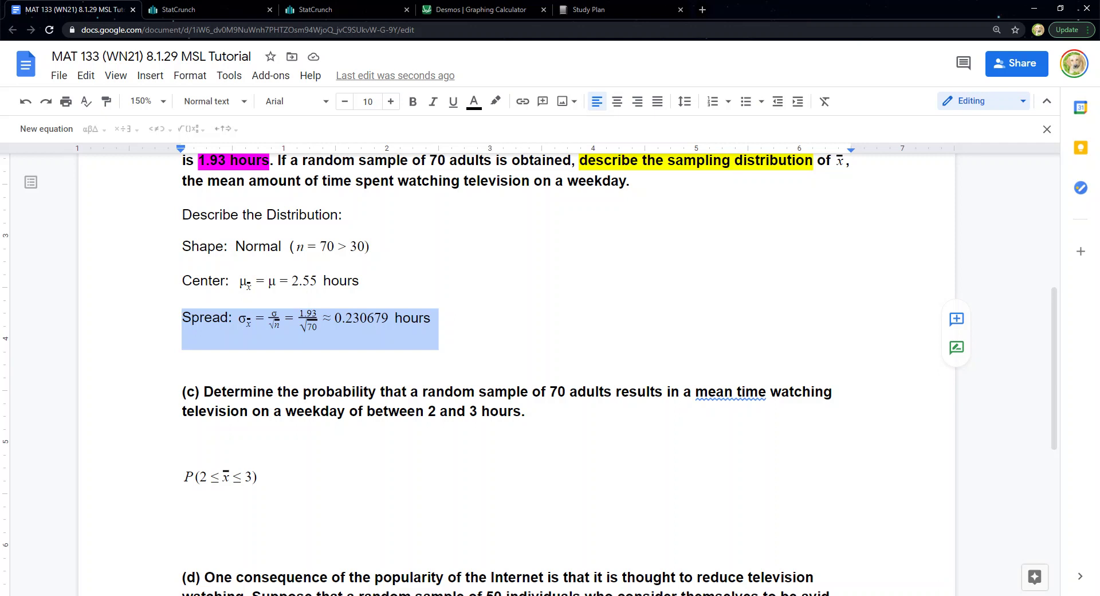
Insert "= SE(x̄)" right after the σ symbol with its x̄ subscript on the Spread line
left_click(269, 324)
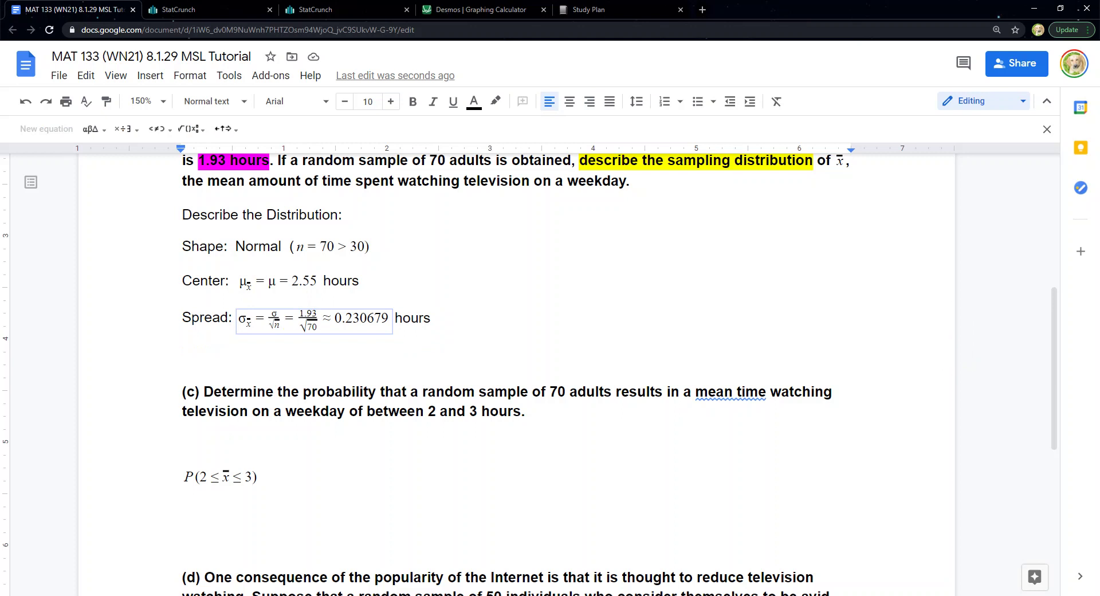
key("shift+Left")
key("Right")
key("BackSpace")
key("Right")
type("= SE")
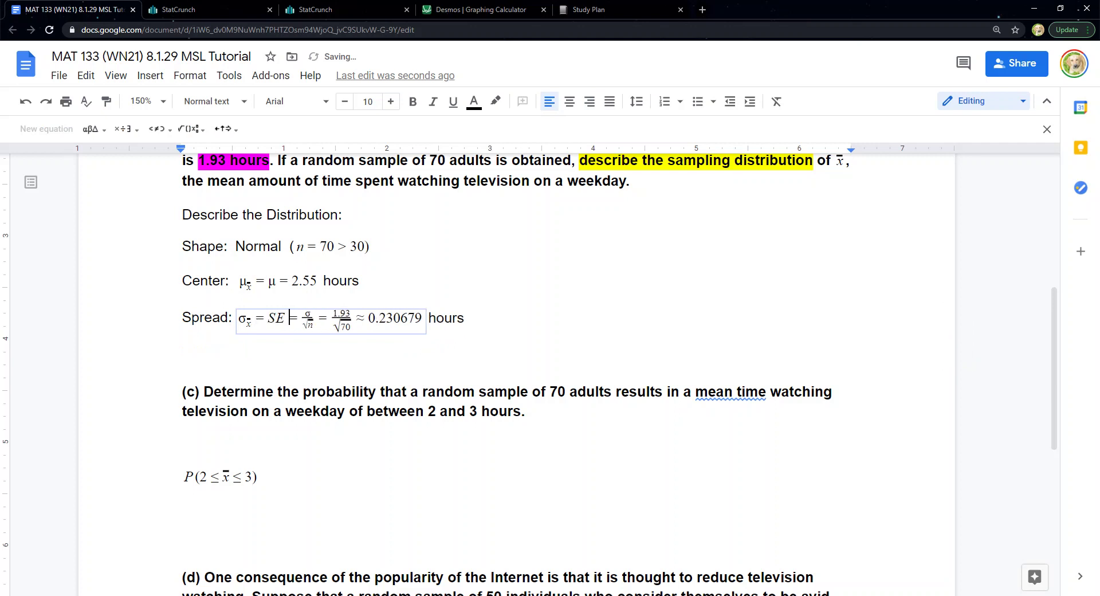
type("(")
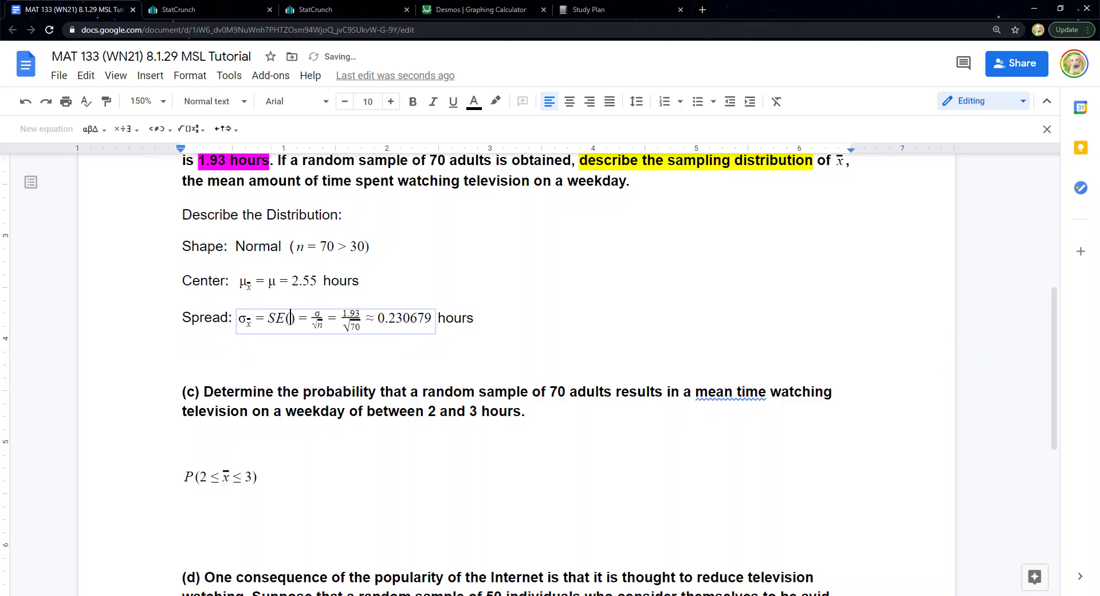
left_click(192, 129)
left_click(191, 206)
type("x̄")
left_click(480, 317)
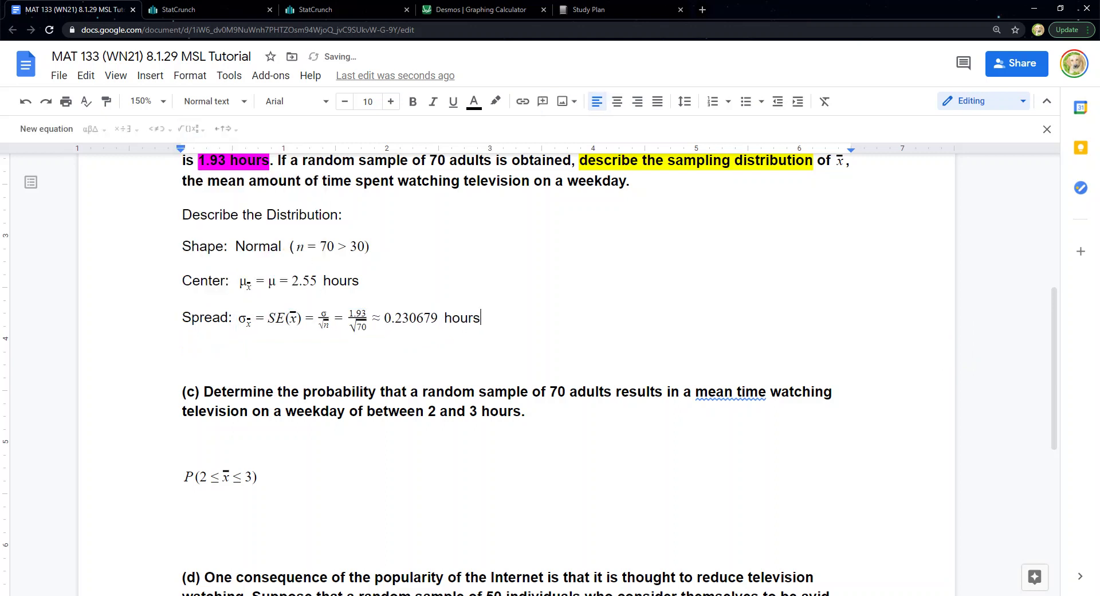
left_click(384, 318)
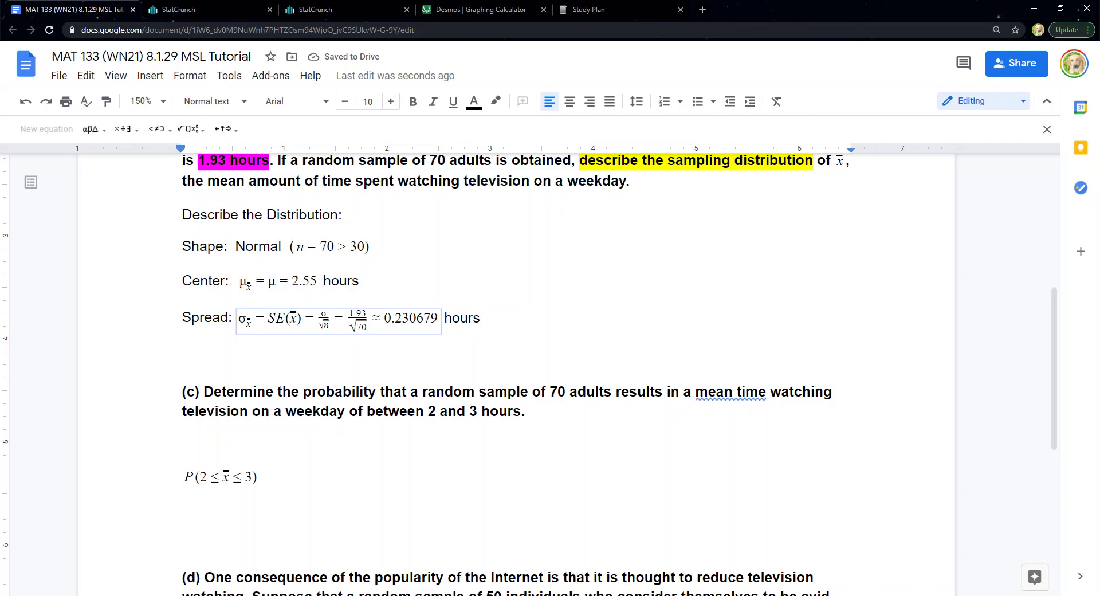
Switch to StatCrunch and set the Normal calculator's standard deviation to 0.230679
left_click(344, 9)
double_click(335, 424)
type("0.2")
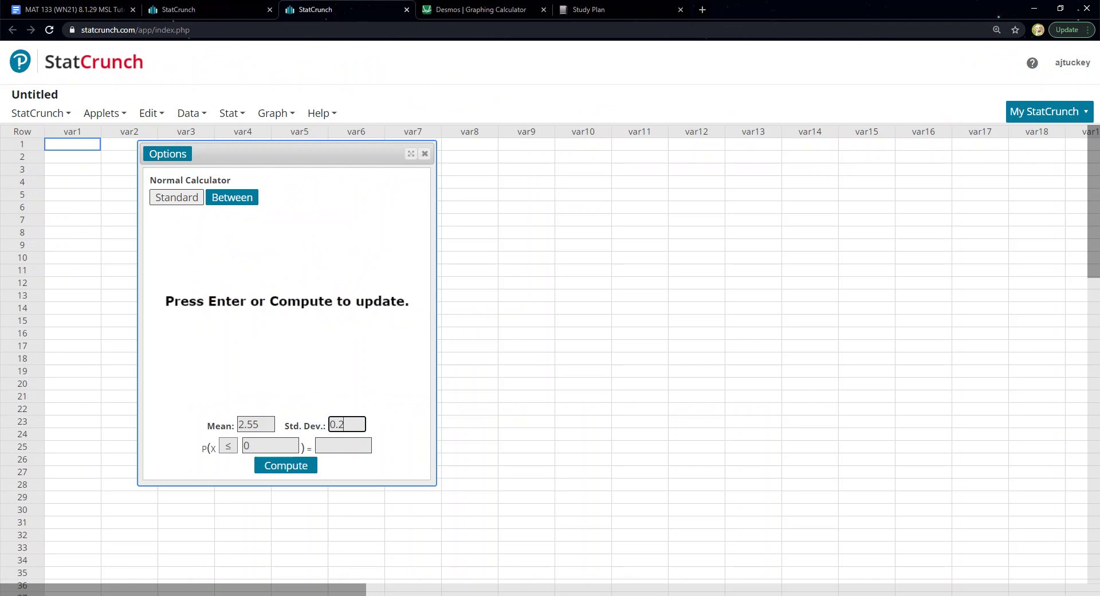
type("30679")
Compute the Between probability for bounds 2 and 3, checking the Section 8.1 Decision Matrix in IPEVO Visualizer beforehand
left_click(232, 197)
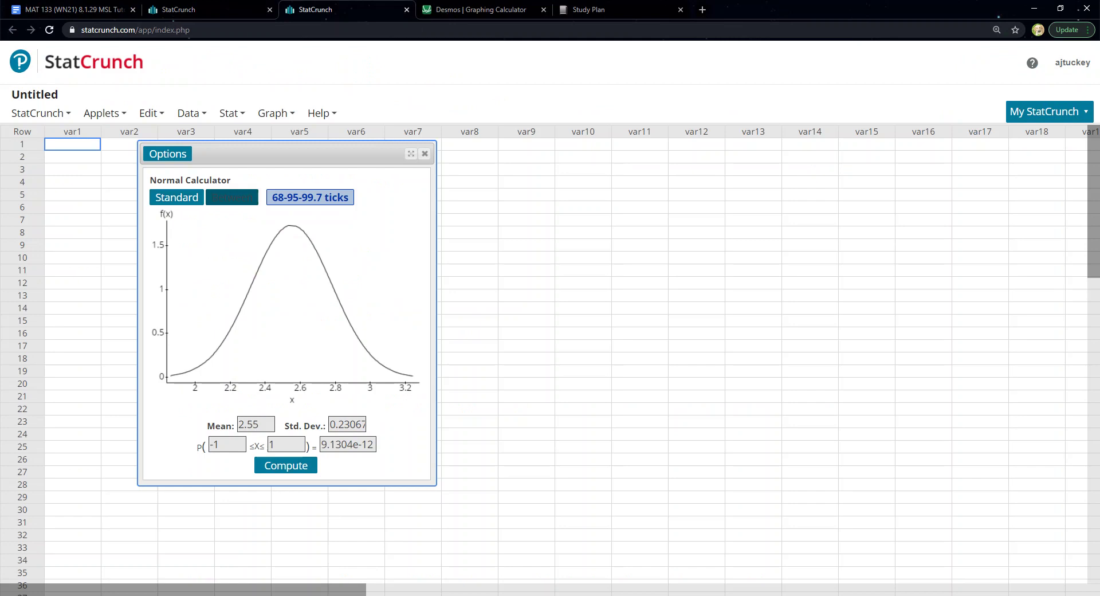
left_click(226, 444)
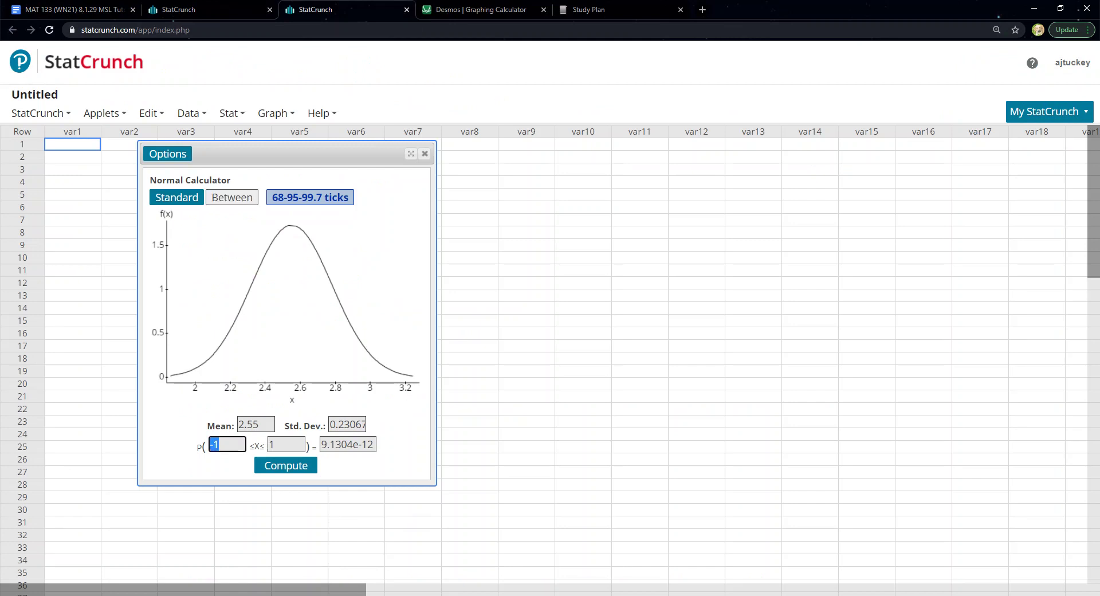
type("2")
key("Tab")
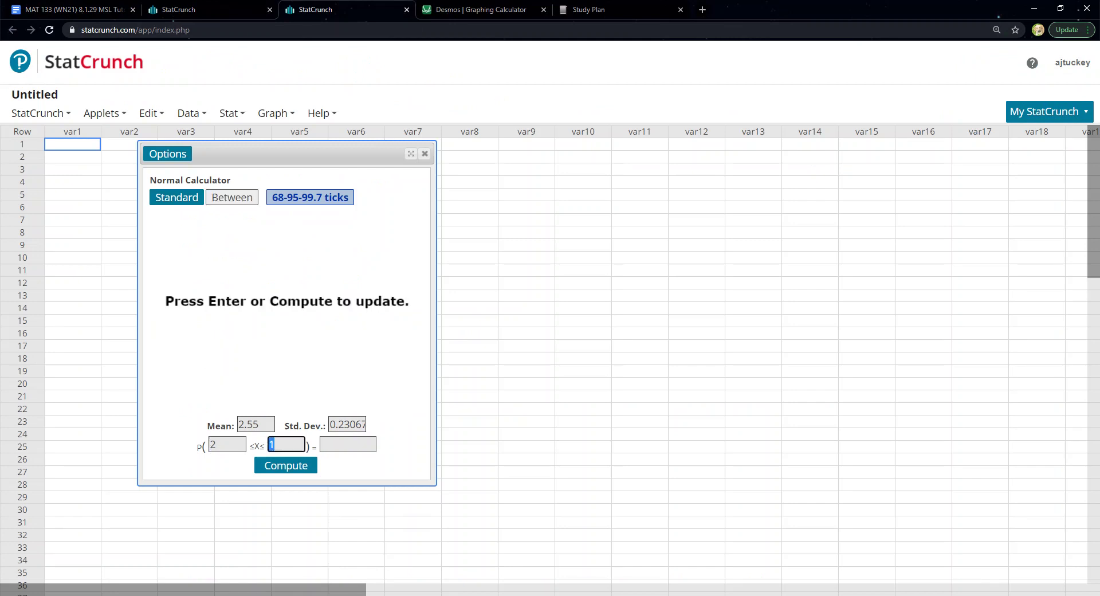
type("3")
key("alt+Tab")
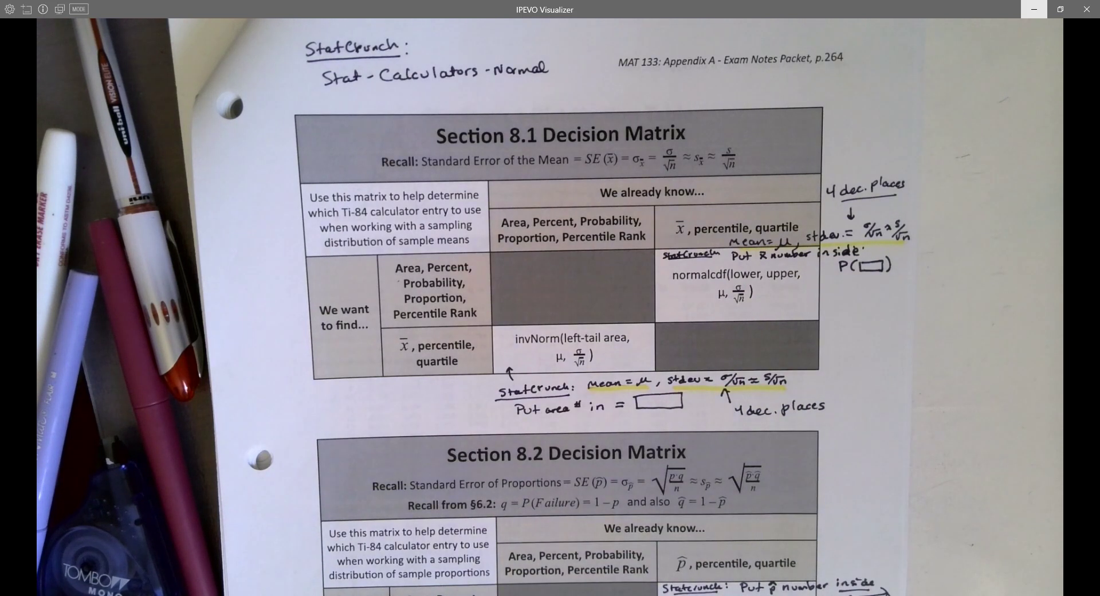
left_click(1034, 9)
left_click(286, 465)
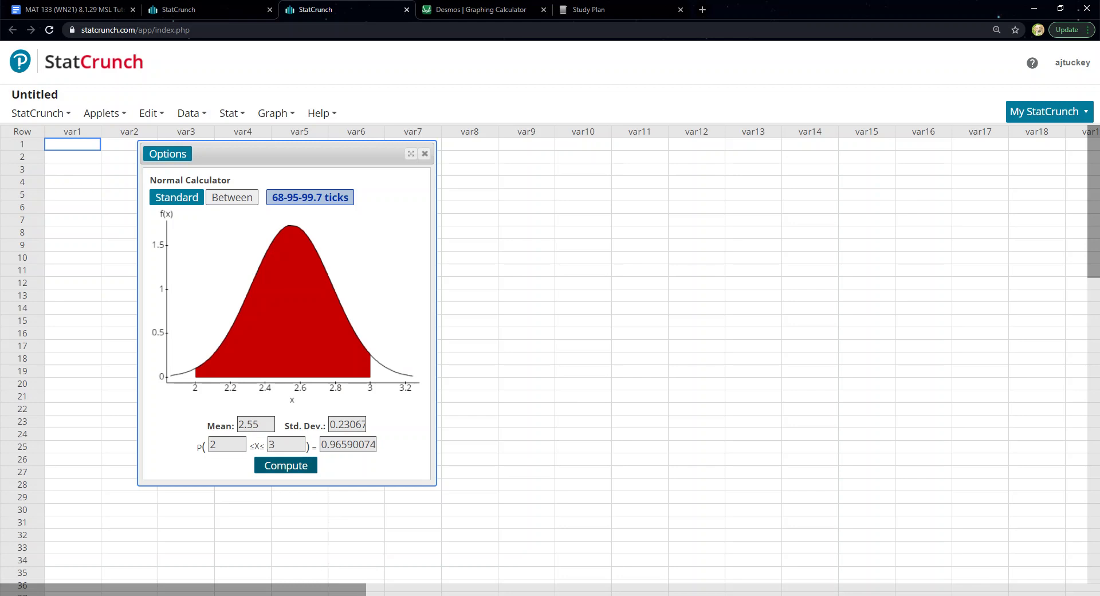
Copy the first four decimals of the StatCrunch probability and append "≈ 0.9659" to P(2 ≤ x̄ ≤ 3) in part (c) of the document
left_click_drag(352, 445, 320, 445)
key("ctrl+c")
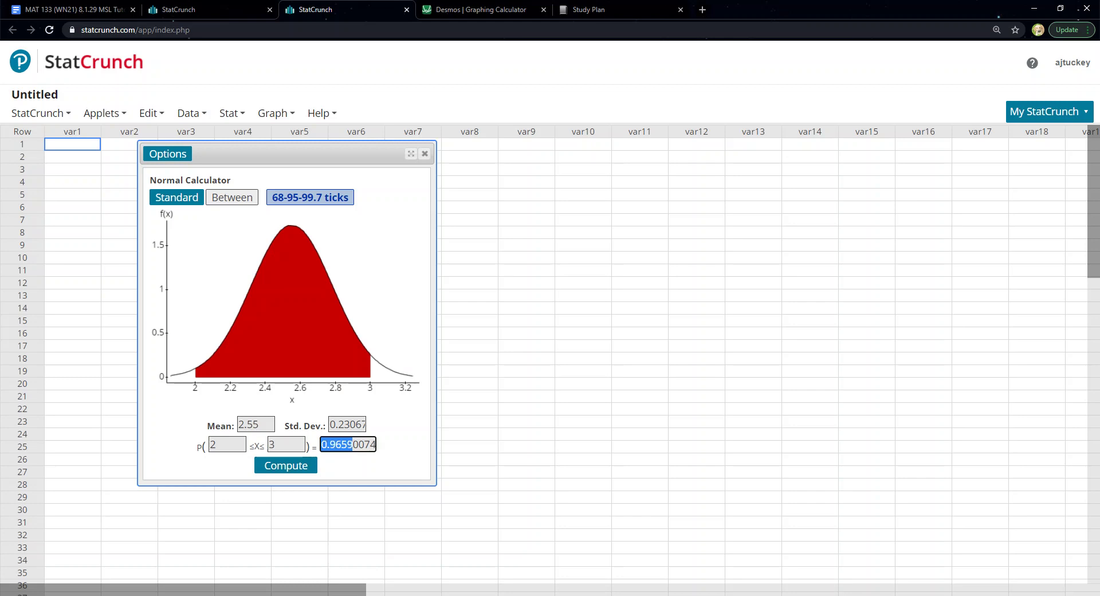
left_click(72, 10)
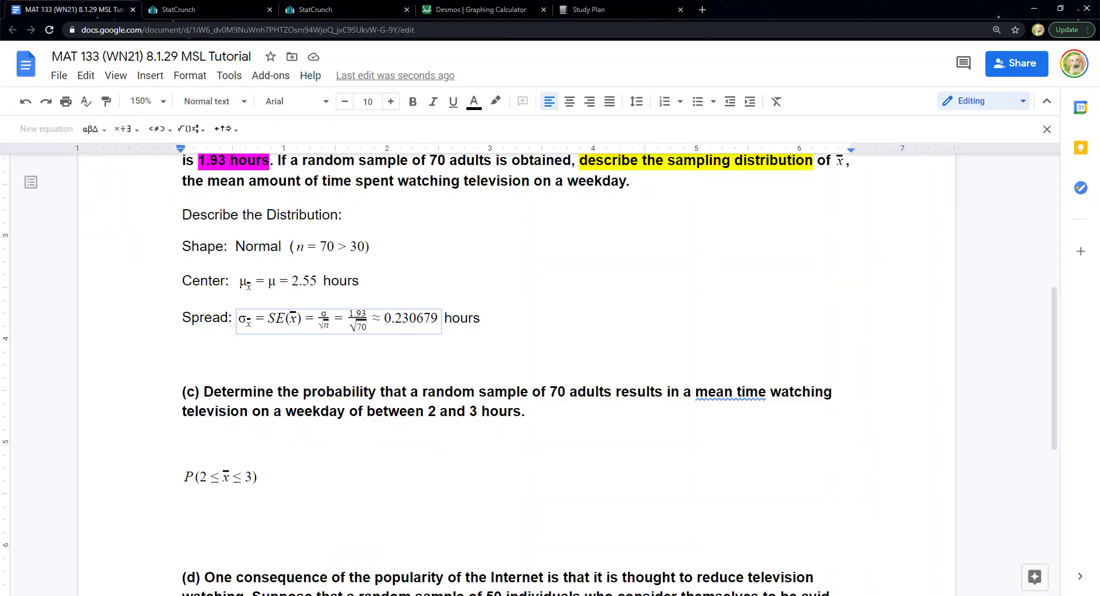
left_click(260, 477)
left_click(256, 476)
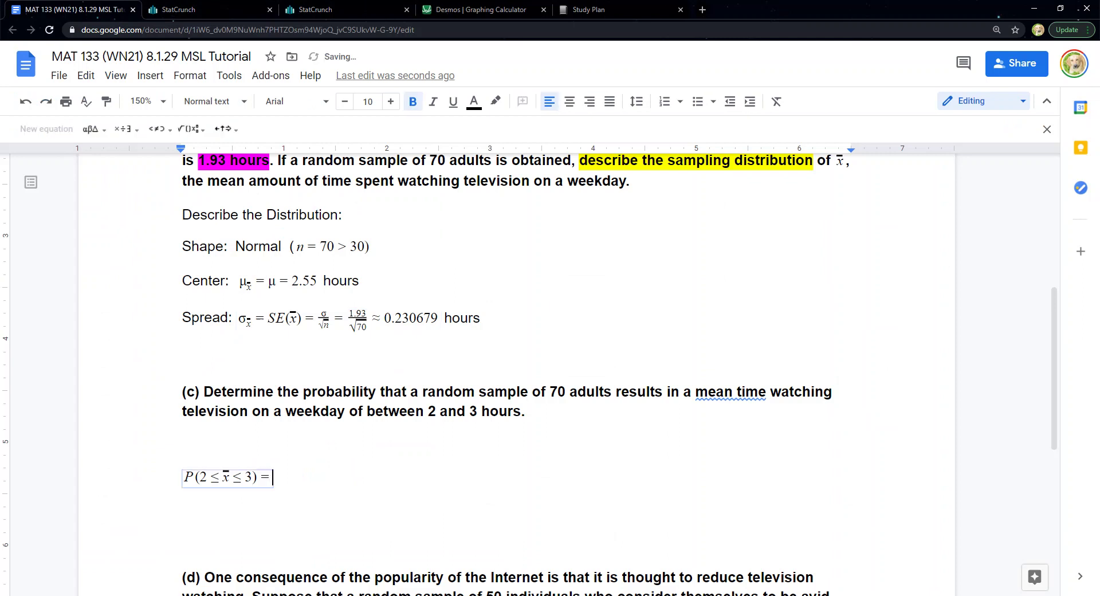
left_click(126, 129)
mouse_move(159, 128)
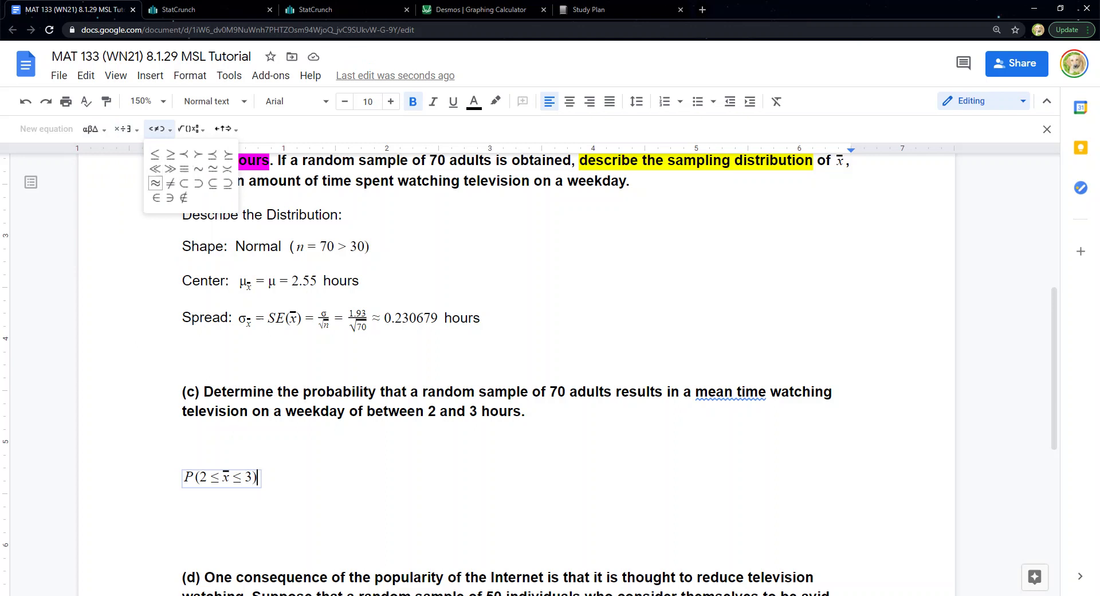
left_click(155, 183)
key("ctrl+v")
left_click(480, 317)
Bring up the TI-84 Plus CE emulator, clear its home screen and place it beside the part (b) and (c) work
left_click(183, 443)
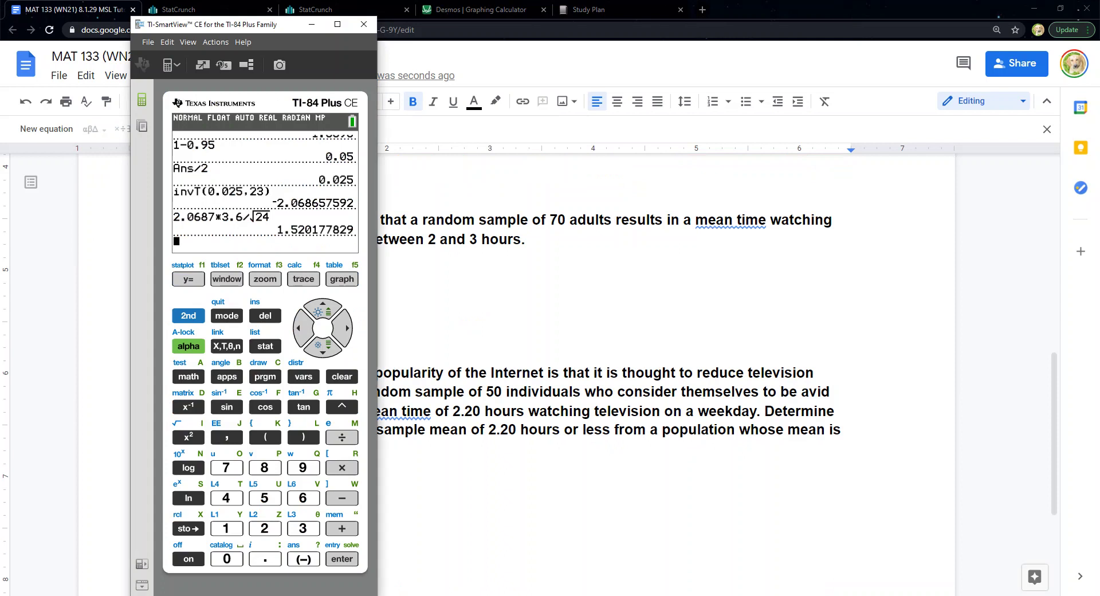
left_click(342, 377)
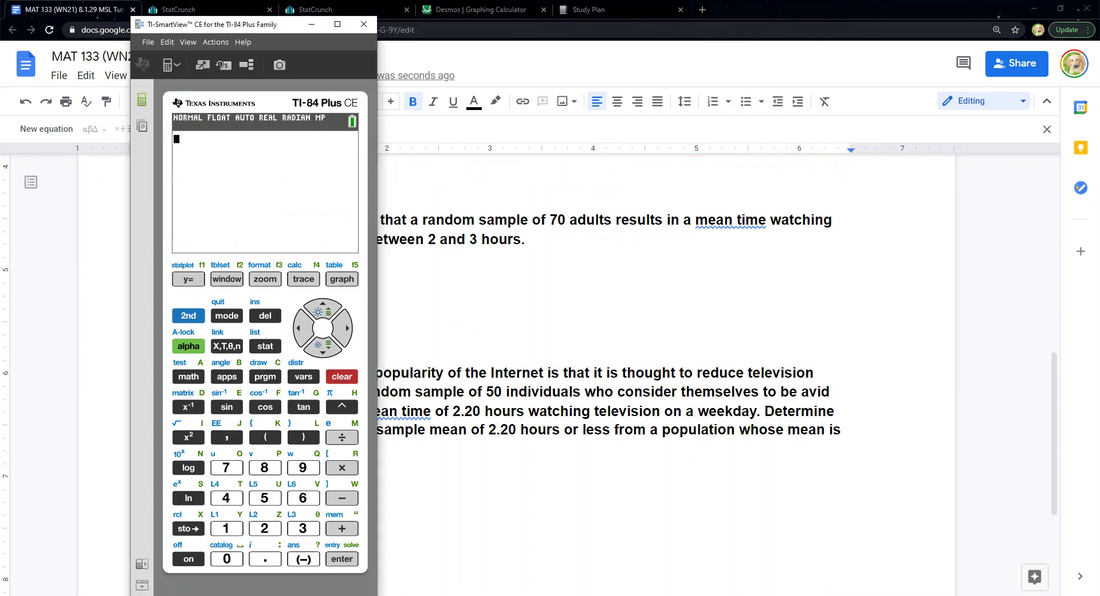
left_click_drag(279, 26, 746, 29)
scroll(390, 321, "up", 1)
scroll(390, 344, "up", 3)
scroll(389, 343, "down", 1)
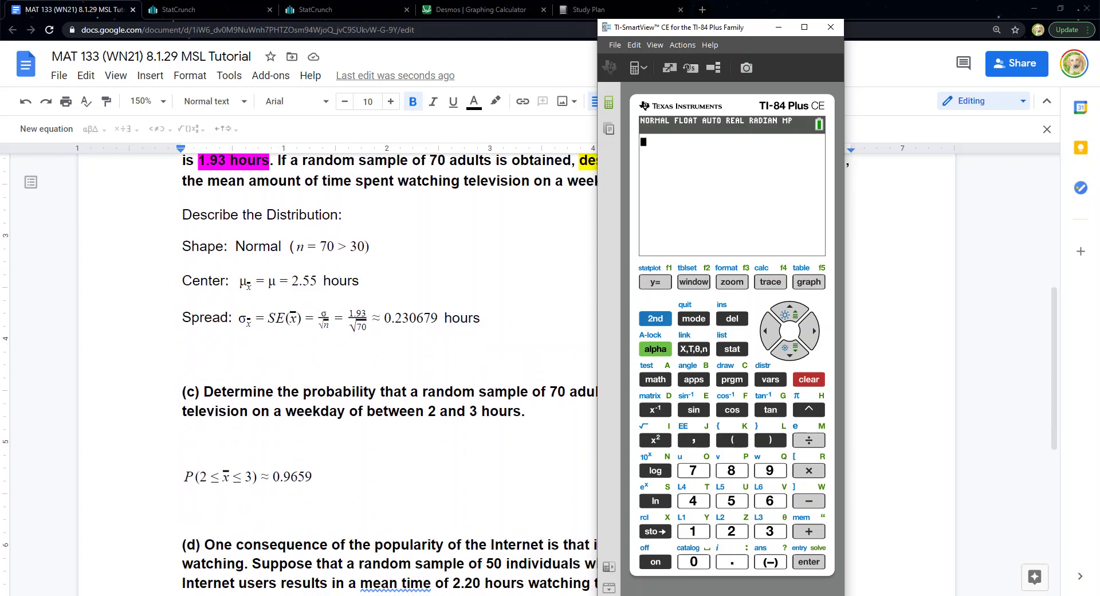
Start a normalcdf calculation on the TI-84 with lower bound 2, upper bound 3 and µ 2.55
left_click(654, 318)
left_click(769, 378)
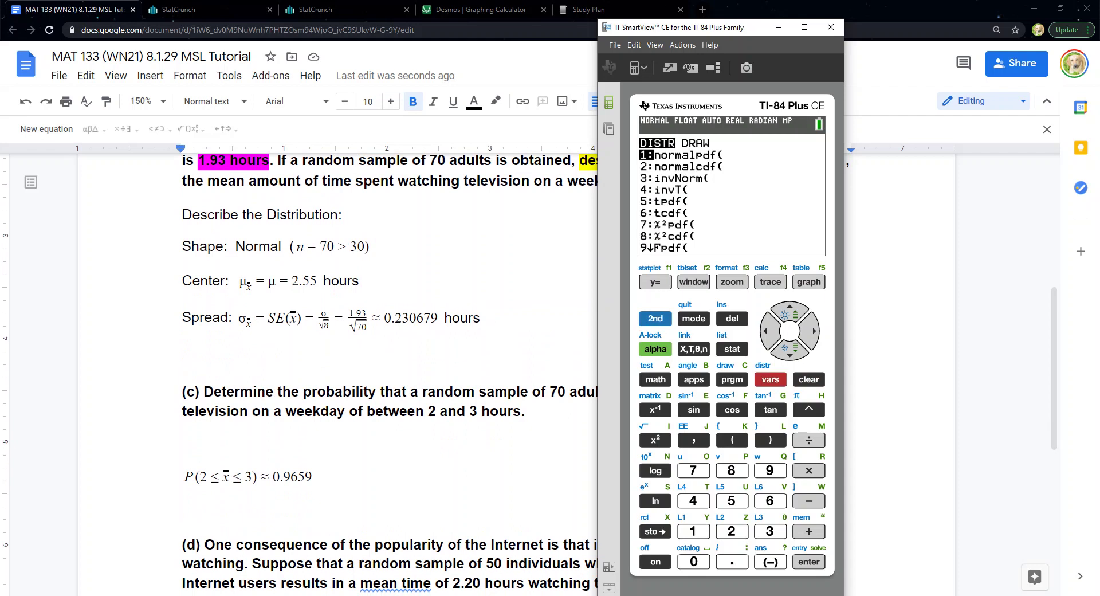
key("Down")
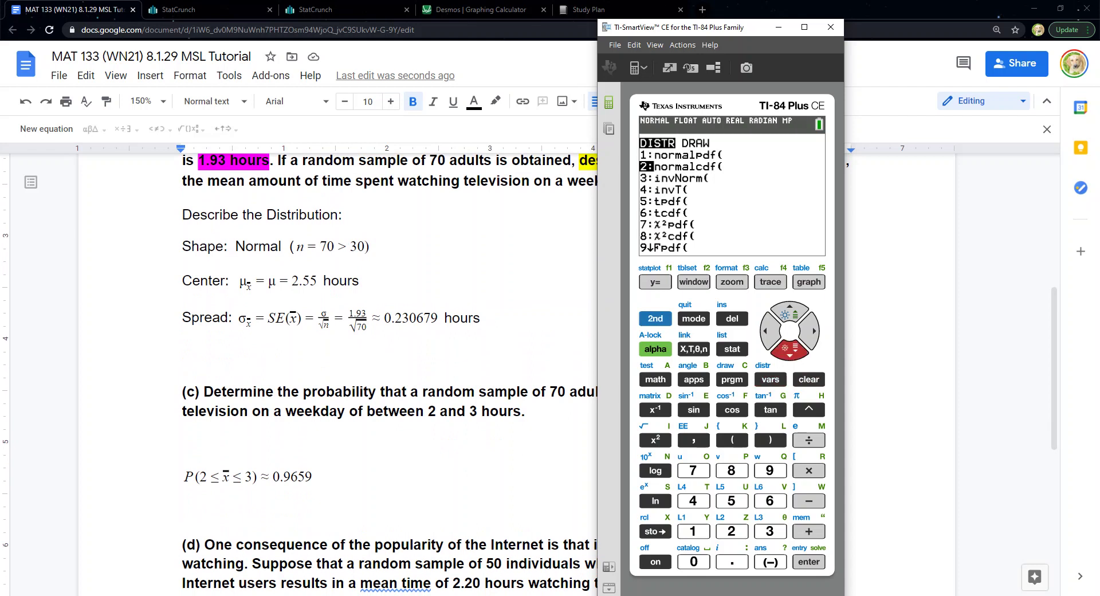
key("2")
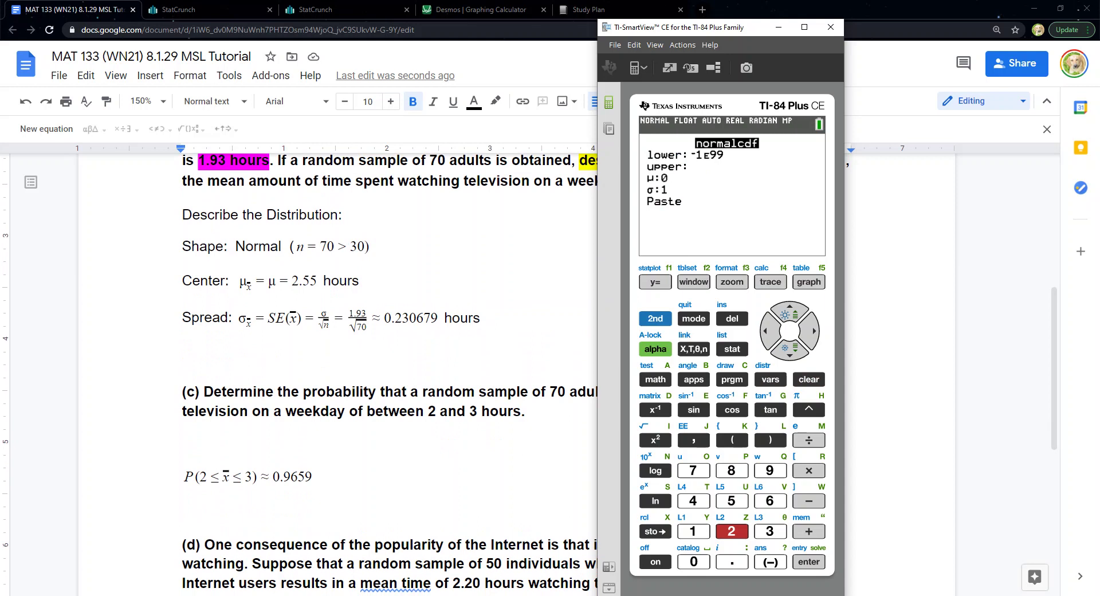
type("2")
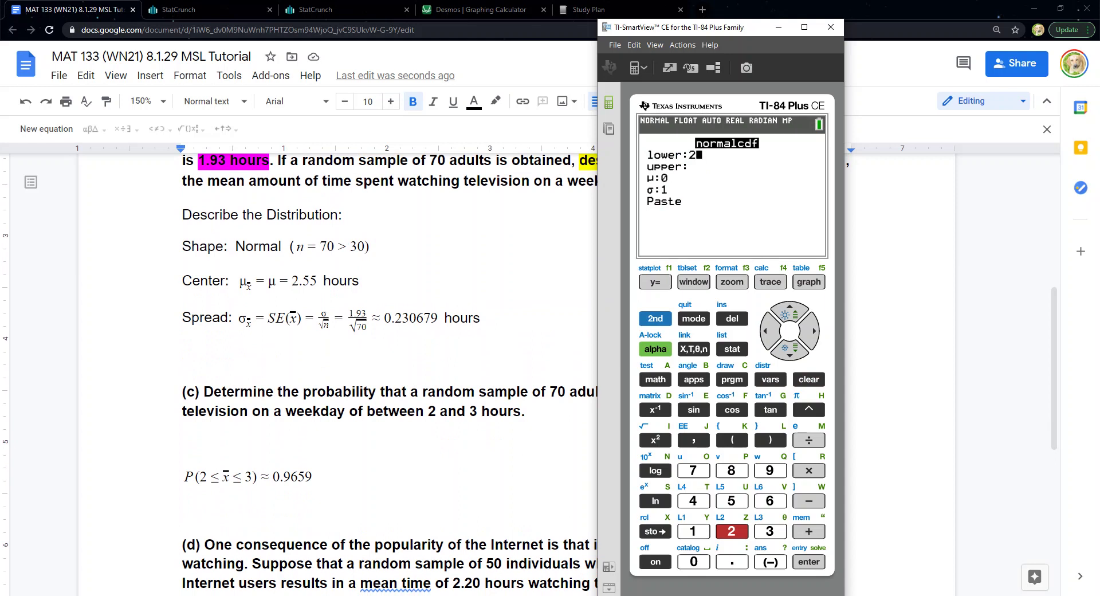
key("Down")
type("3")
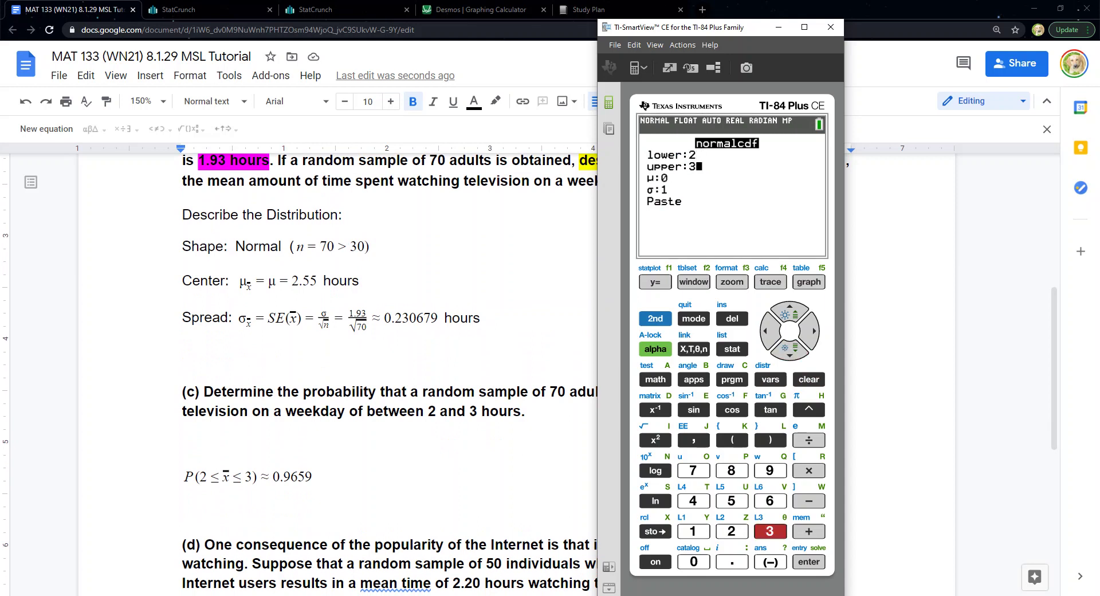
key("Down")
type("2.55")
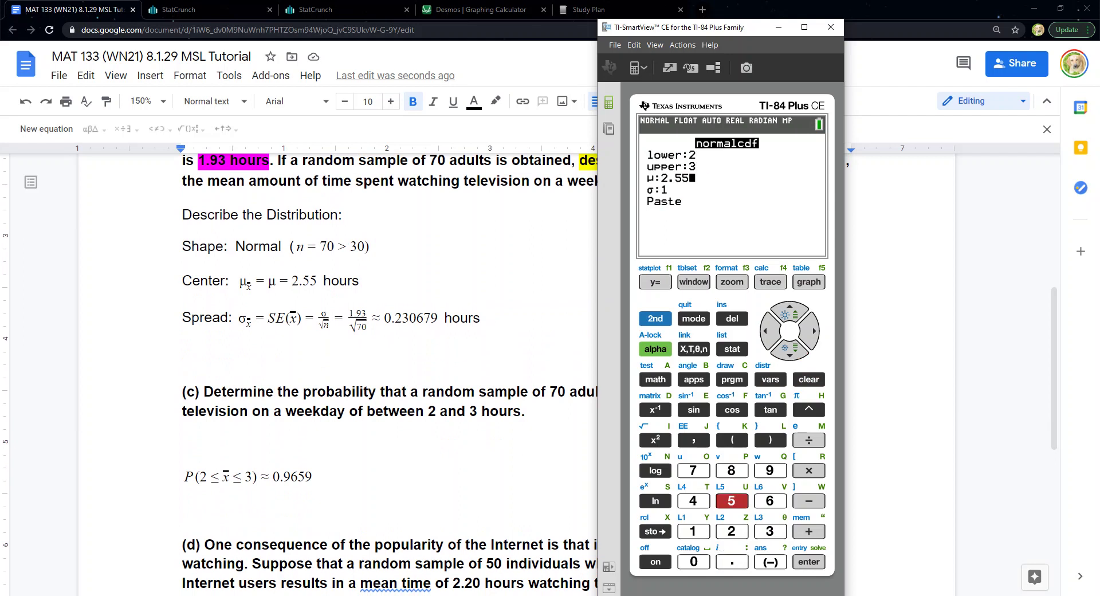
Set σ to 1.93/√(70), evaluate the normalcdf expression and minimize the calculator
key("Down")
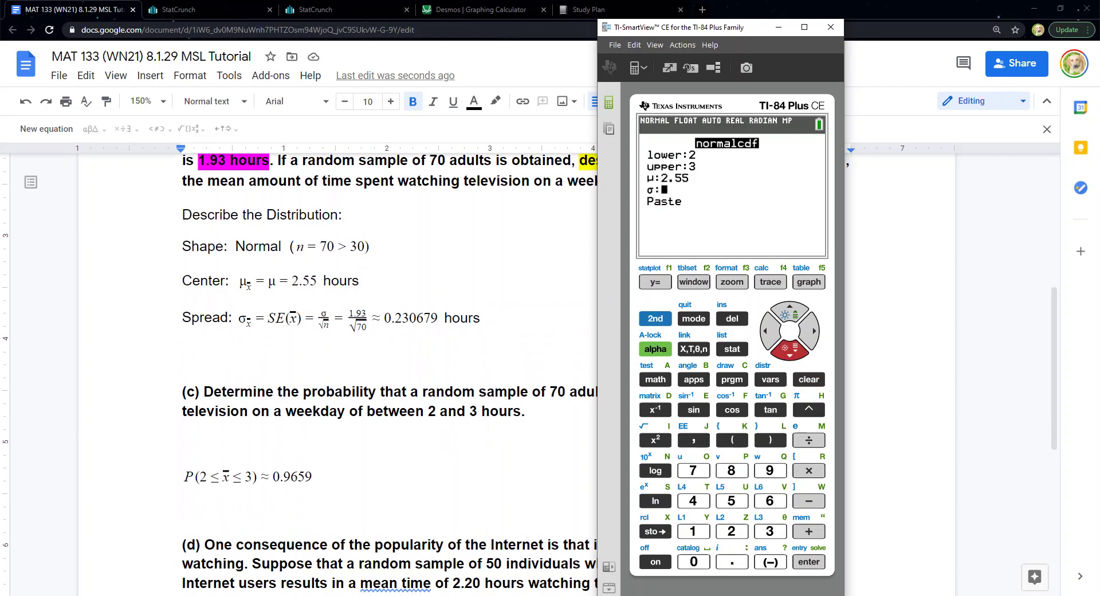
type("1.93")
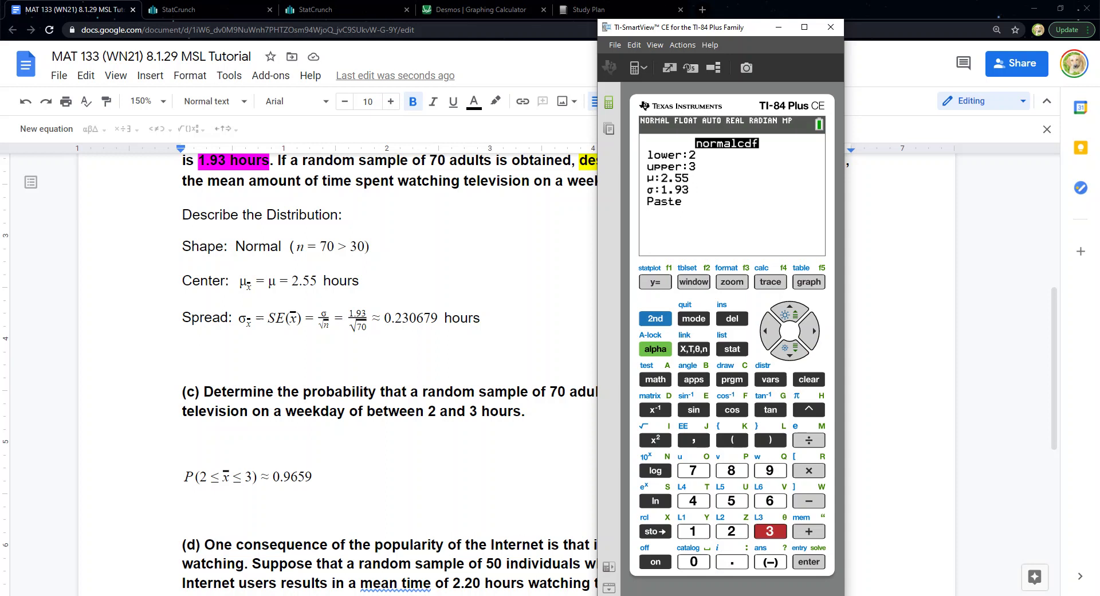
type("/")
key("ctrl")
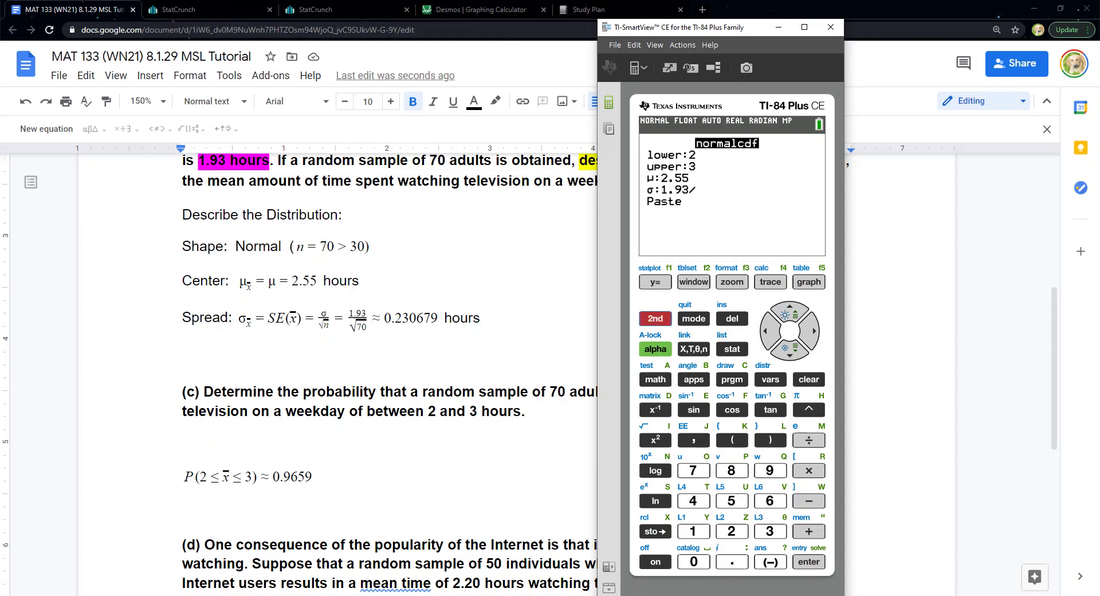
type("i")
type("7")
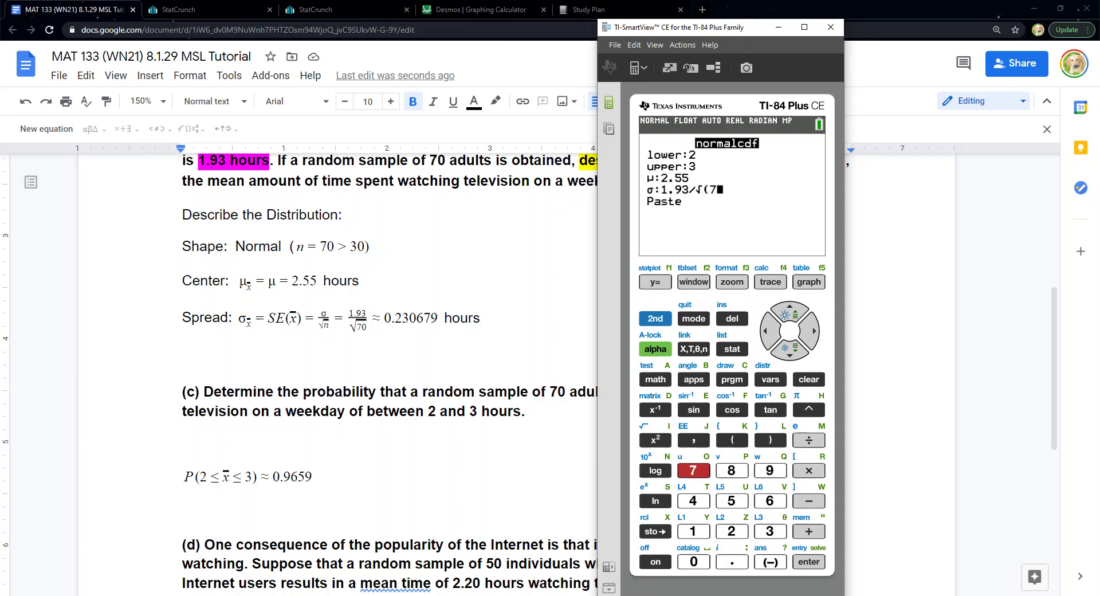
type("0)")
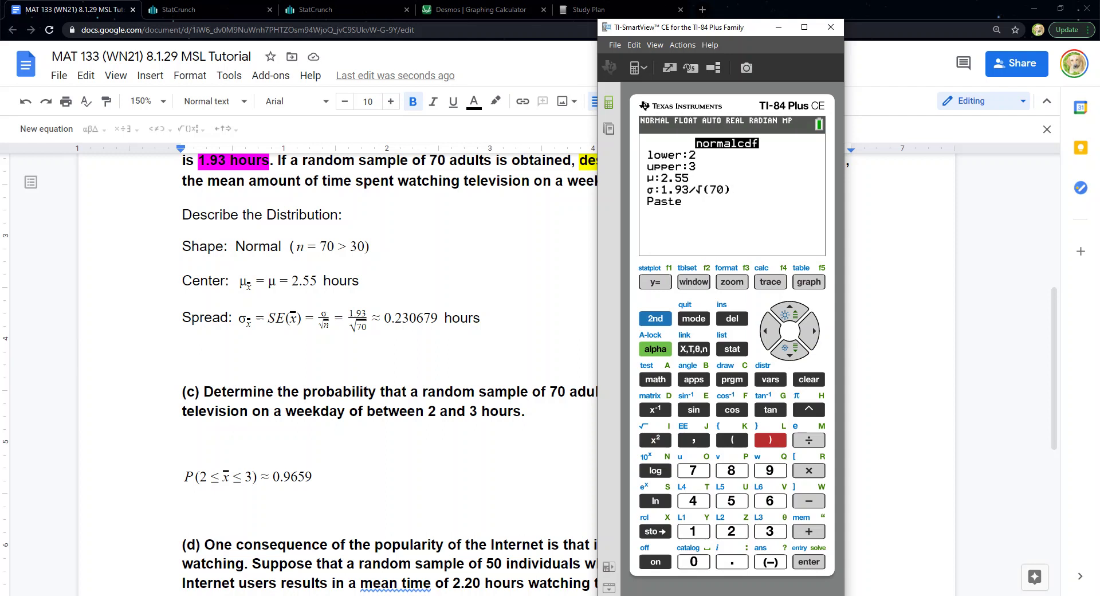
key("Down")
key("Return")
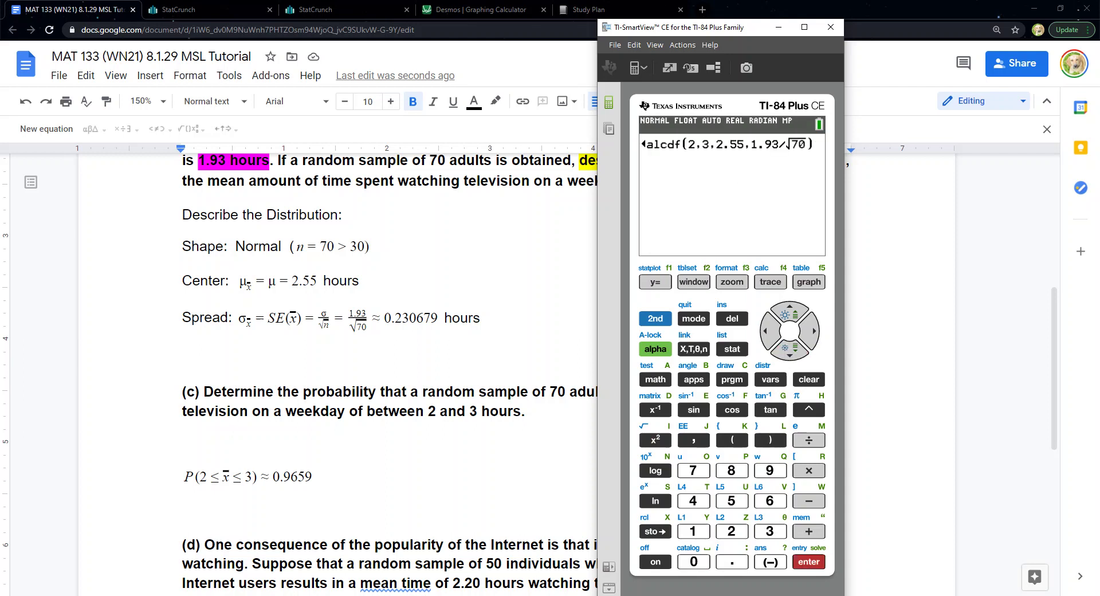
key("Return")
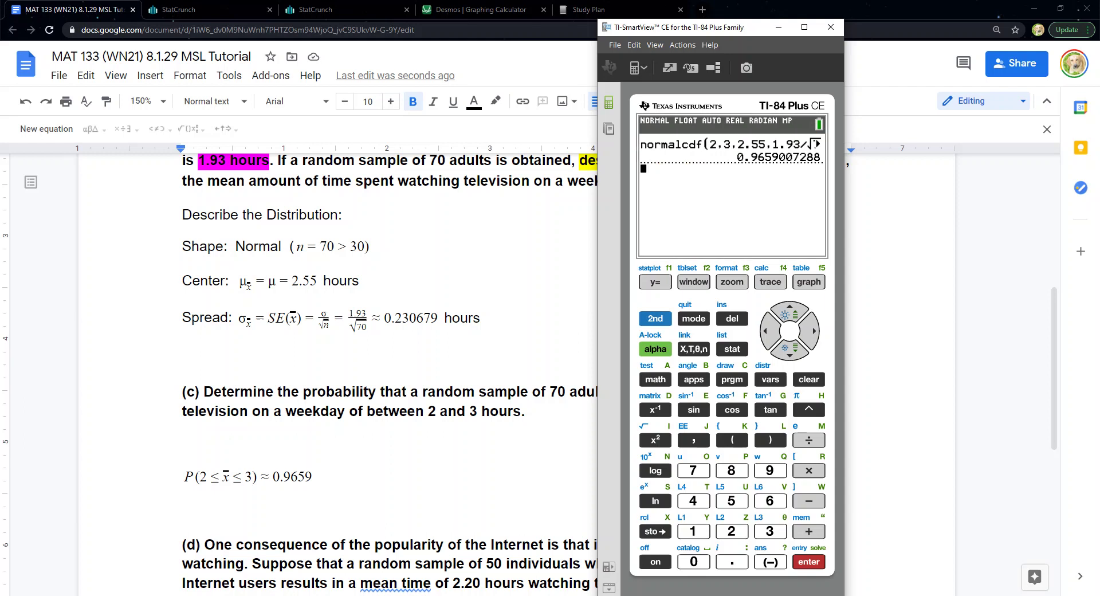
left_click(779, 27)
Highlight the sample size 50 in yellow in the part (d) question
scroll(510, 373, "down", 6)
scroll(509, 372, "up", 1)
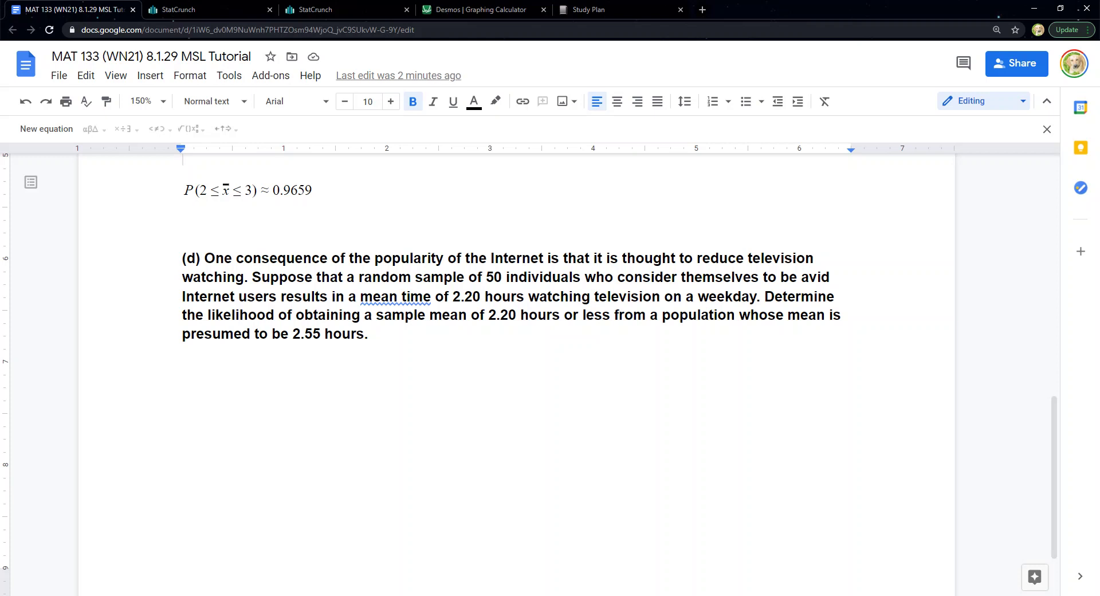
left_click_drag(364, 333, 391, 315)
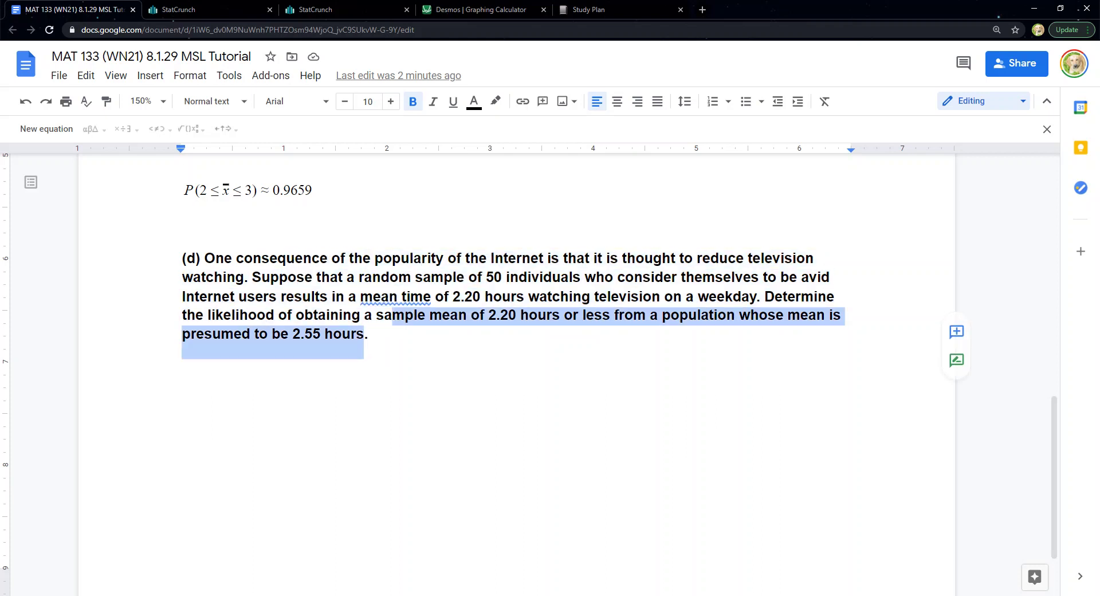
left_click(392, 315)
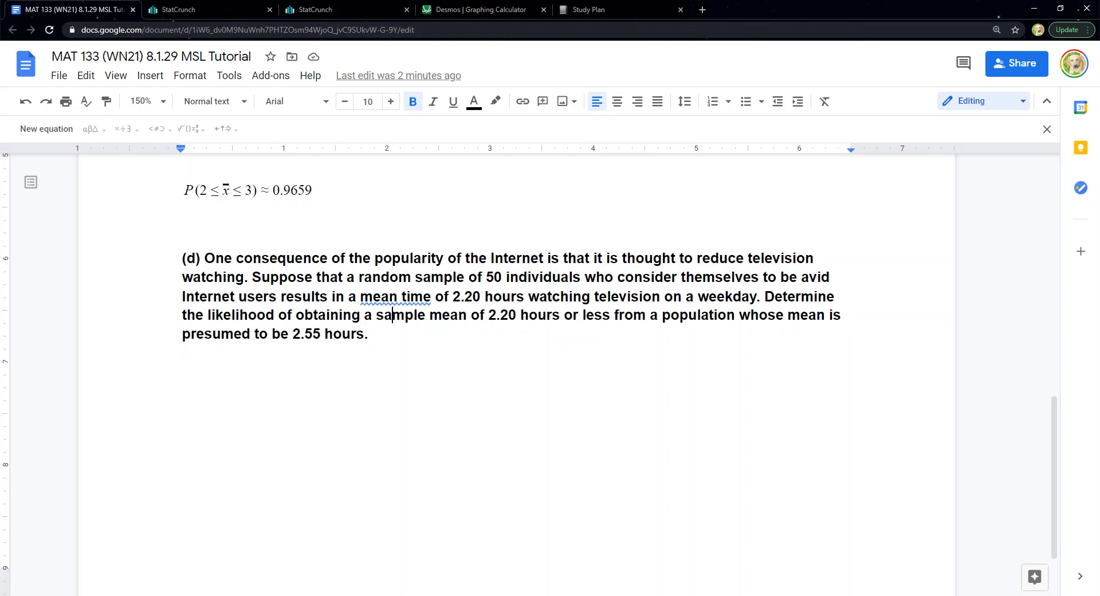
left_click(236, 277)
left_click_drag(493, 278, 486, 277)
left_click(502, 277)
left_click(495, 100)
left_click(548, 167)
left_click(398, 296)
Copy the Describe the Distribution block from part (b) and paste it on a new line below the part (d) question
scroll(516, 344, "up", 6)
left_click_drag(479, 375, 182, 271)
key("ctrl+c")
scroll(516, 343, "down", 8)
left_click_drag(300, 245, 324, 245)
left_click(372, 244)
key("Return")
key("Return")
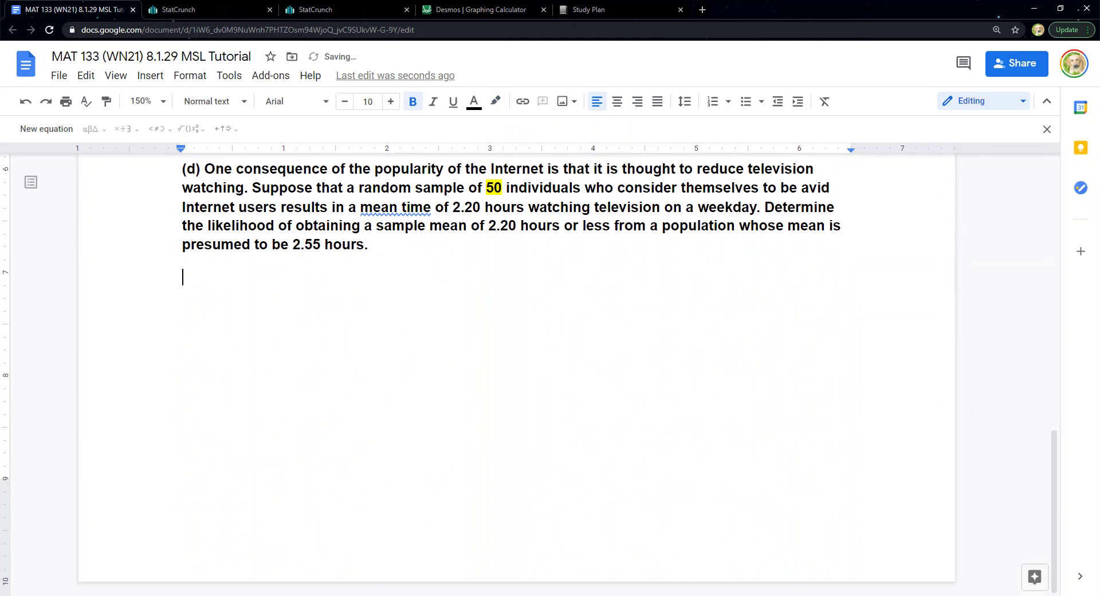
key("ctrl+v")
In the part (d) block, change the sample size to 50 on the Shape line and under the root on the Spread line
left_click(326, 310)
key("BackSpace")
type("5")
left_click(310, 344)
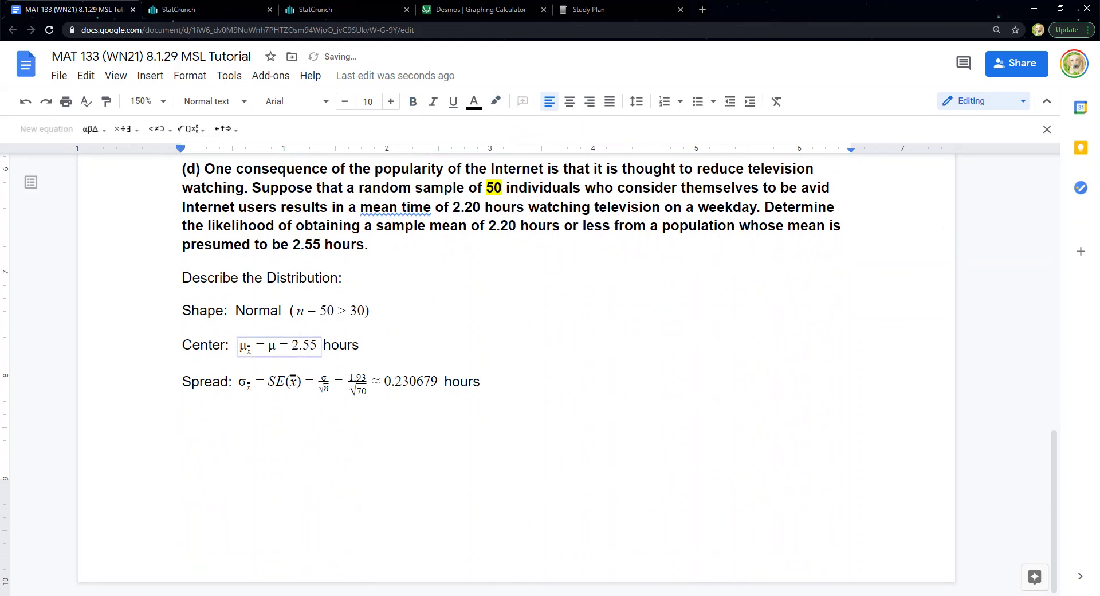
left_click_drag(310, 344, 359, 345)
left_click(323, 345)
left_click(356, 390)
key("BackSpace")
type("5")
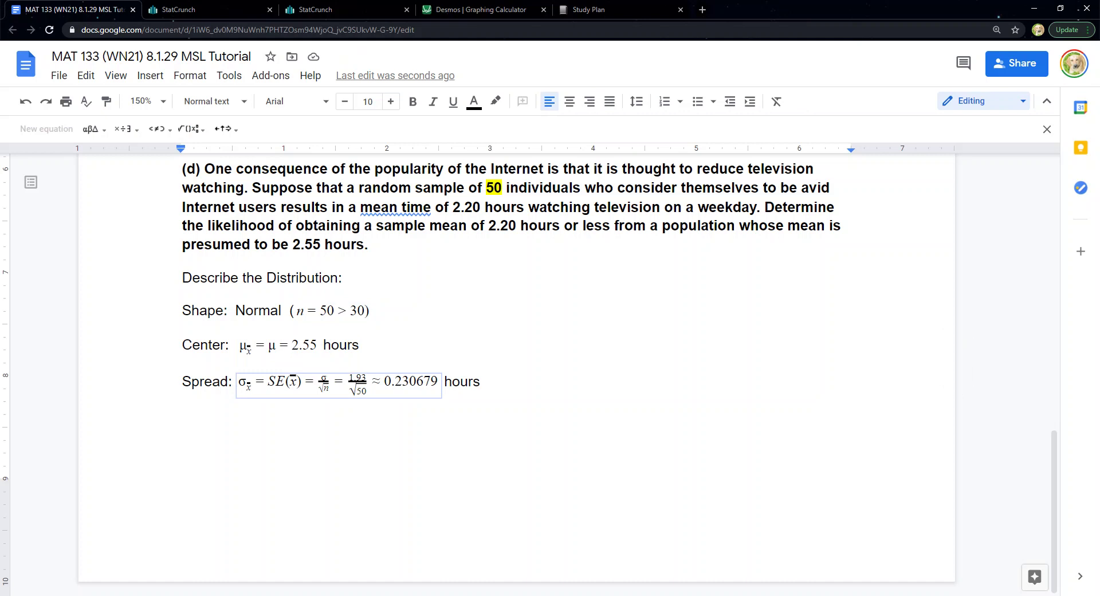
Switch to Desmos, change the third expression to 1.93/√50 and select its result to six decimals
left_click(481, 9)
left_click(56, 253)
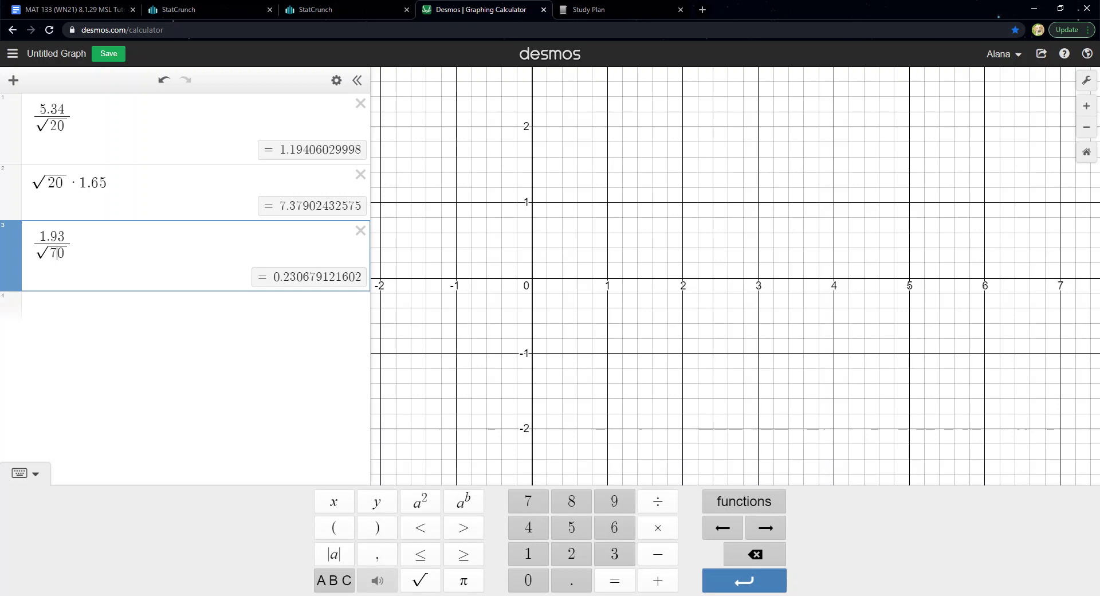
key("BackSpace")
type("5")
left_click_drag(280, 277, 321, 276)
left_click(310, 277)
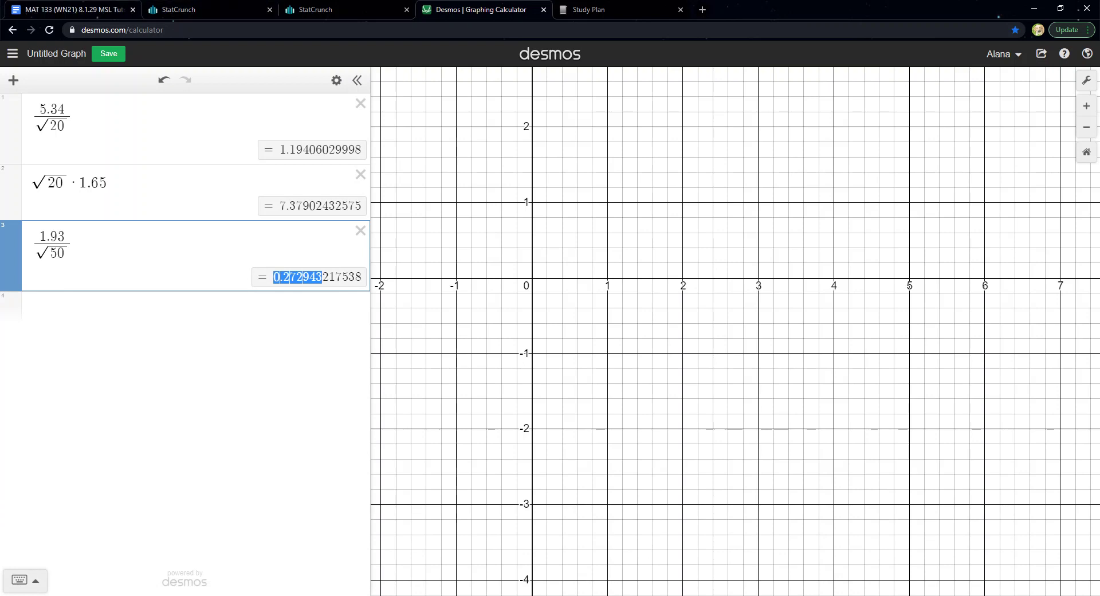
Back in the document, replace the standard error on the part (d) Spread line with 0.272943
left_click(69, 10)
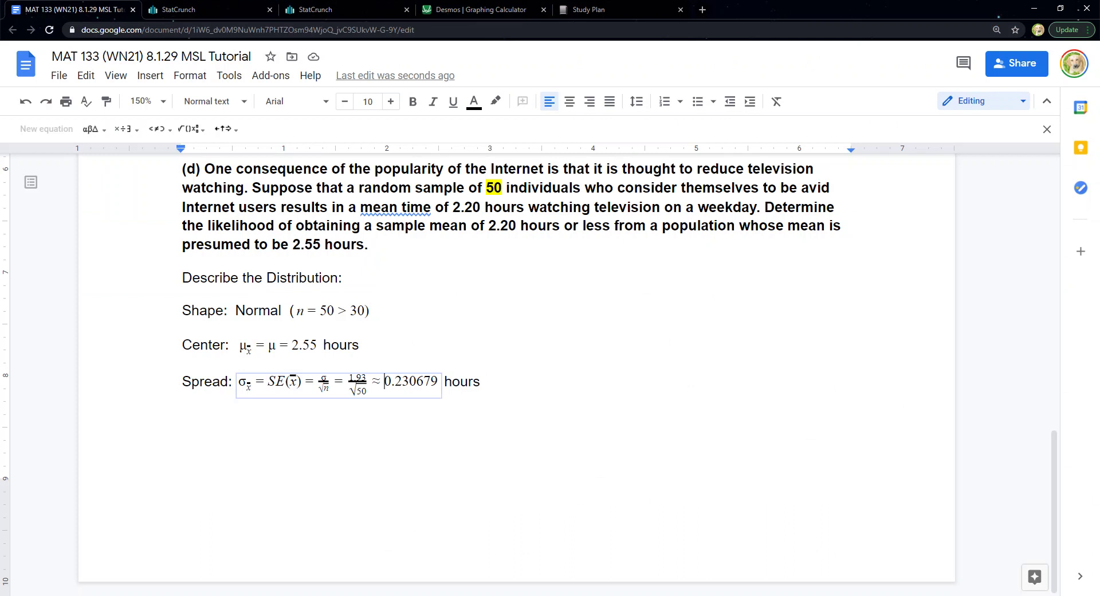
left_click_drag(383, 380, 438, 381)
type("$$0.272943")
left_click(398, 381)
key("BackSpace")
key("BackSpace")
left_click(480, 381)
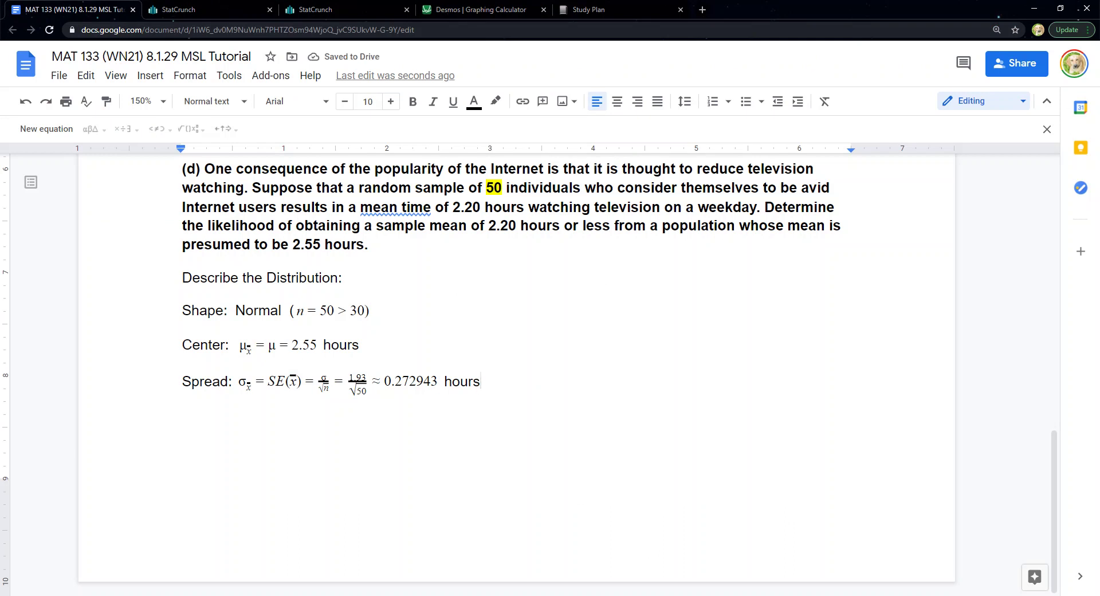
Examine the part (d) question for the sample mean and the likelihood it asks for
left_click_drag(297, 187, 452, 207)
left_click(452, 207)
left_click_drag(452, 206, 517, 207)
left_click(508, 225)
left_click_drag(207, 225, 275, 225)
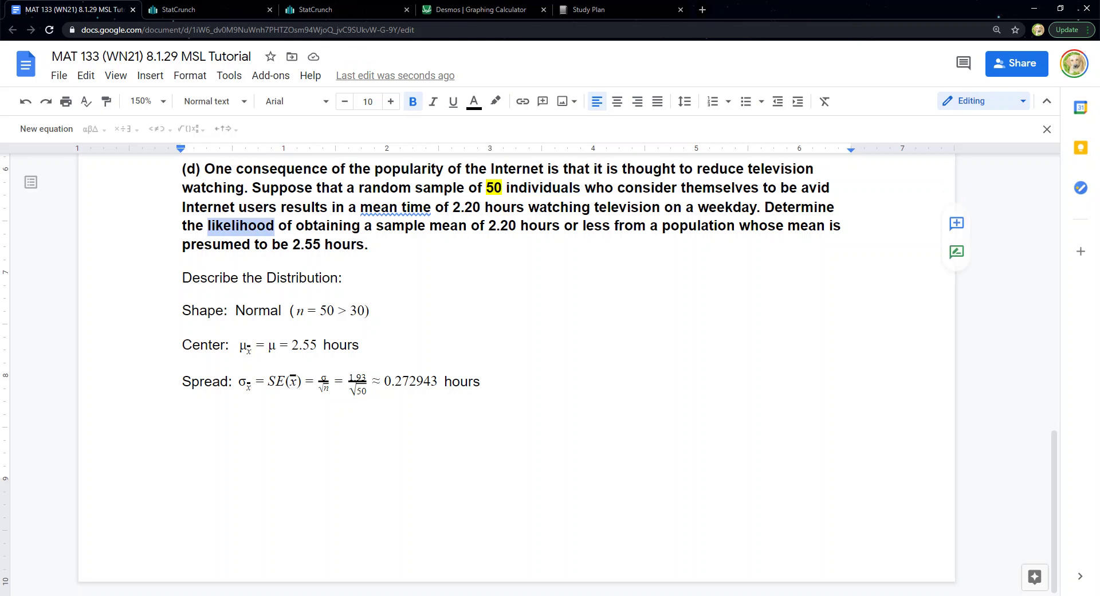
left_click(270, 225)
left_click(426, 225)
left_click_drag(488, 225, 611, 225)
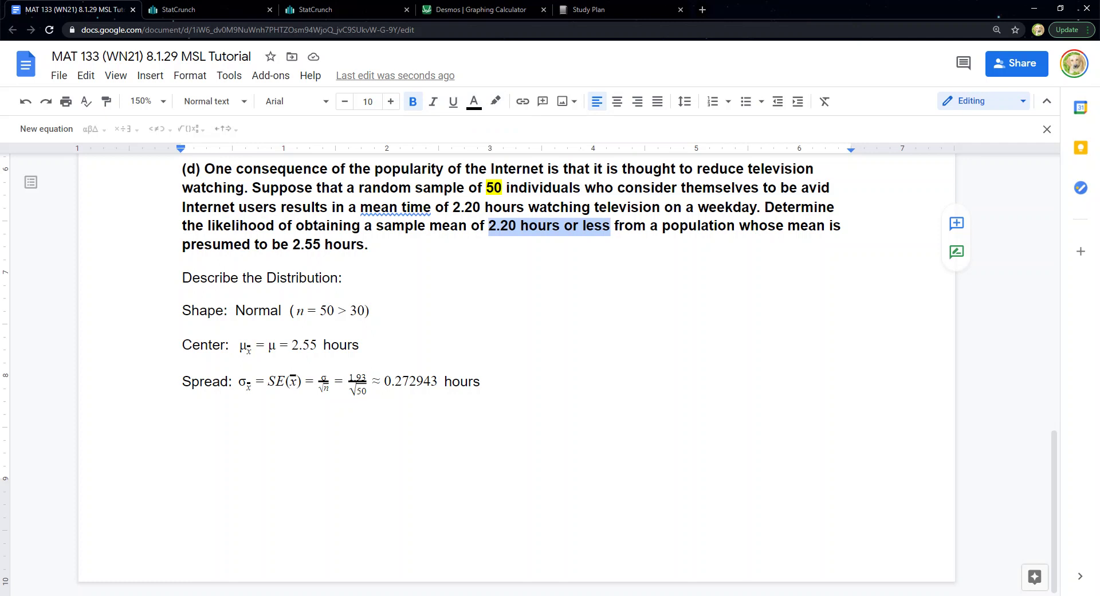
Copy the probability equation from part (c) and paste it below the part (d) Spread line
scroll(516, 374, "up", 4)
left_click_drag(314, 387, 182, 387)
key("ctrl+c")
scroll(516, 374, "down", 5)
left_click(183, 420)
key("ctrl+v")
Edit the pasted probability expression so that it reads P(x̄ ≤ 2.20)
left_click(210, 420)
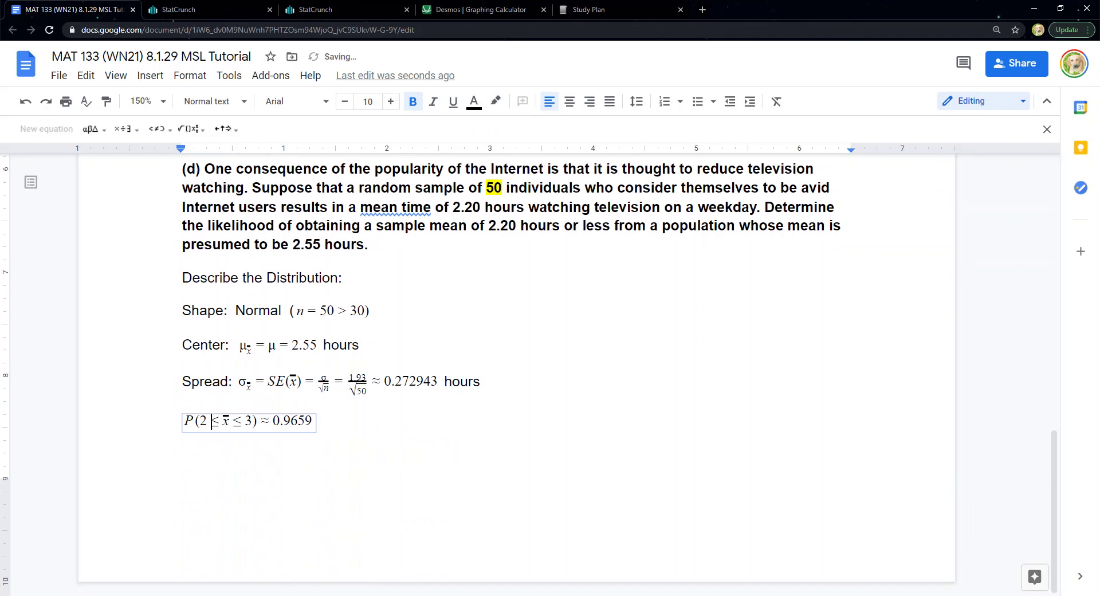
key("BackSpace")
key("Delete")
key("Right")
key("Right")
key("Right")
key("Delete")
type("2.20")
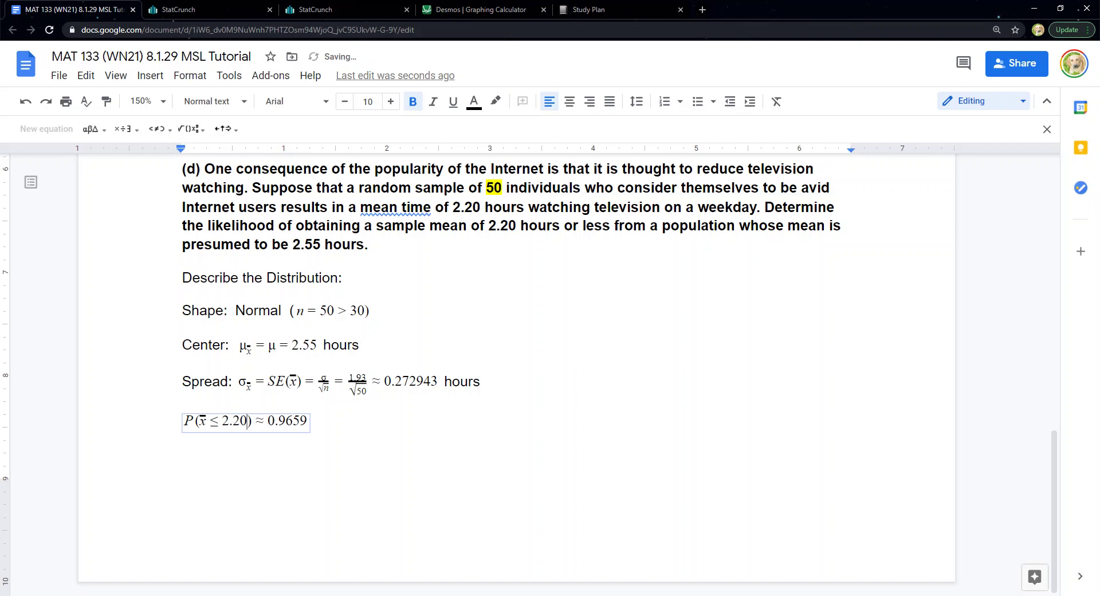
Delete the copied result after the ≈ sign in the part (d) probability equation
key("shift+Right")
key("shift+Right")
key("shift+Right")
key("shift+Right")
key("shift+Right")
key("shift+Right")
key("BackSpace")
left_click(359, 345)
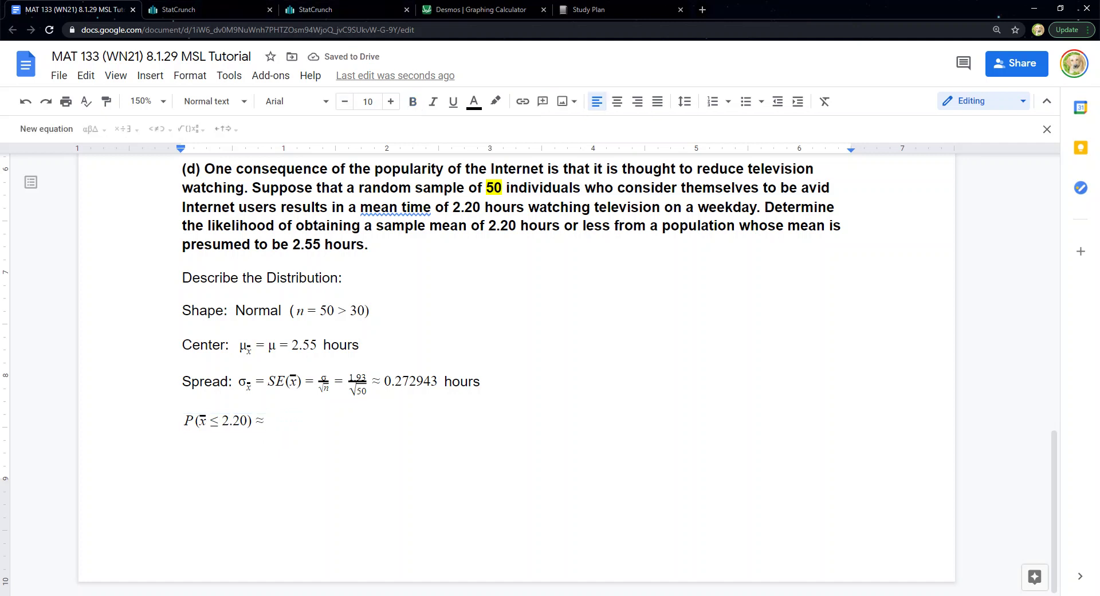
Copy the standard error 0.272943 from the part (d) Spread line and switch StatCrunch's normal calculator to Standard mode
left_click_drag(384, 381, 431, 381)
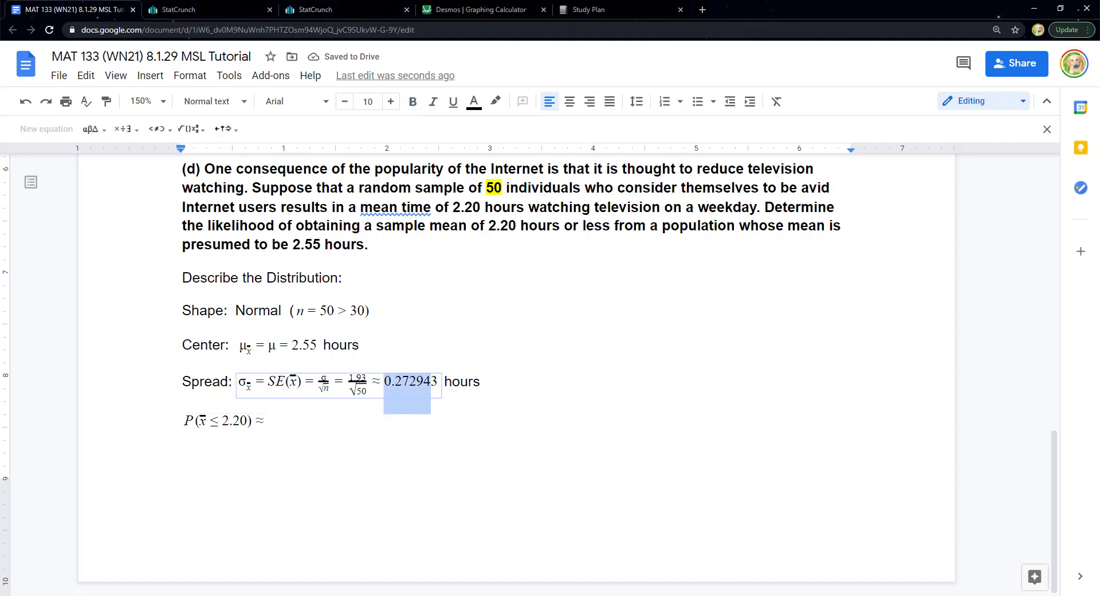
key("shift+Right")
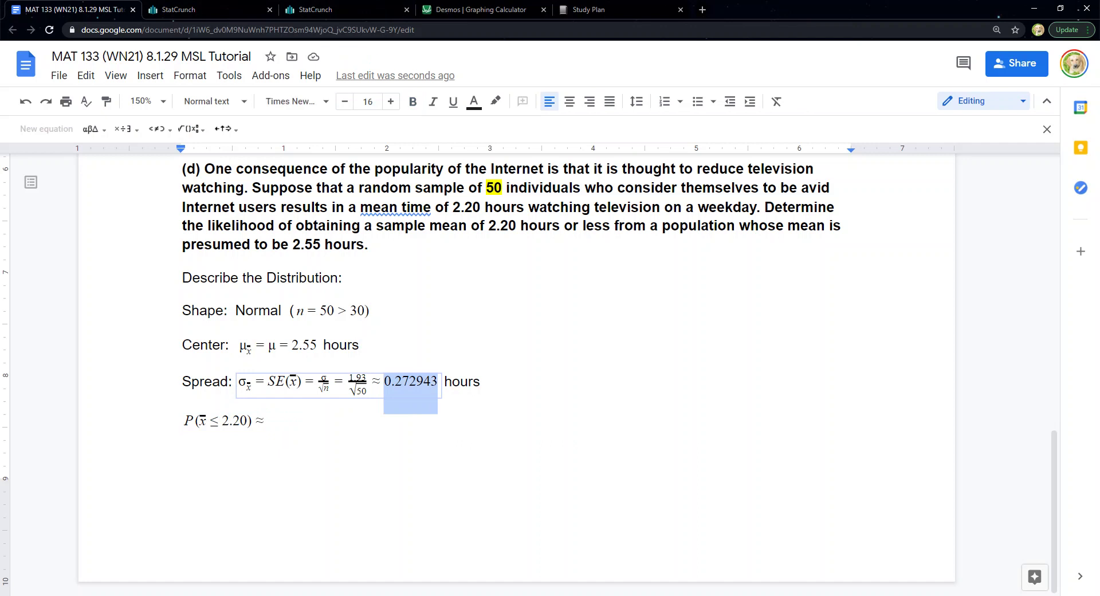
left_click(467, 382)
left_click(342, 9)
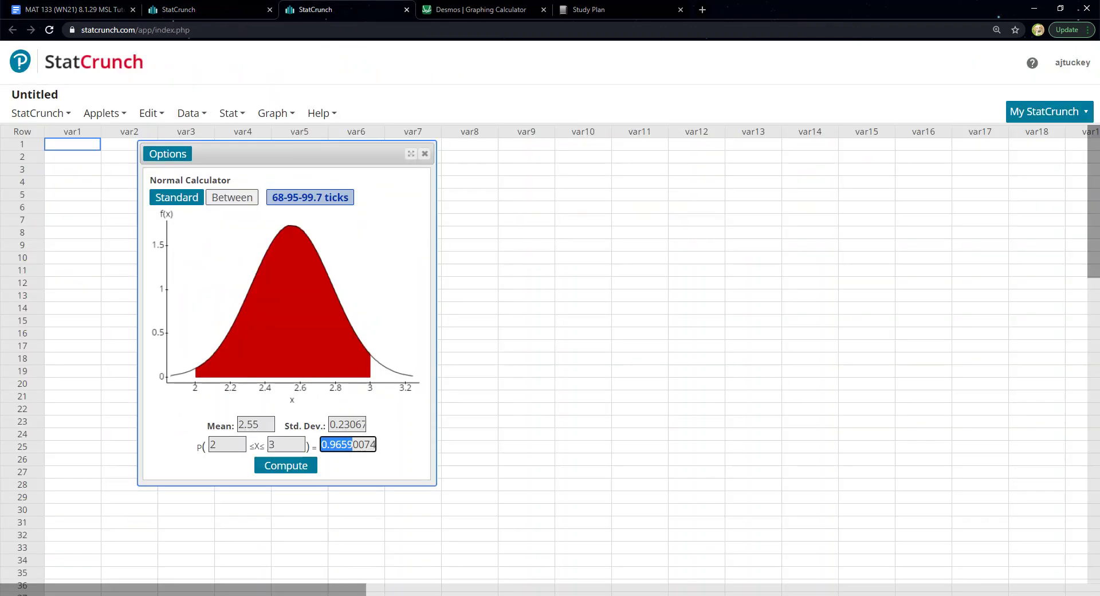
left_click(176, 197)
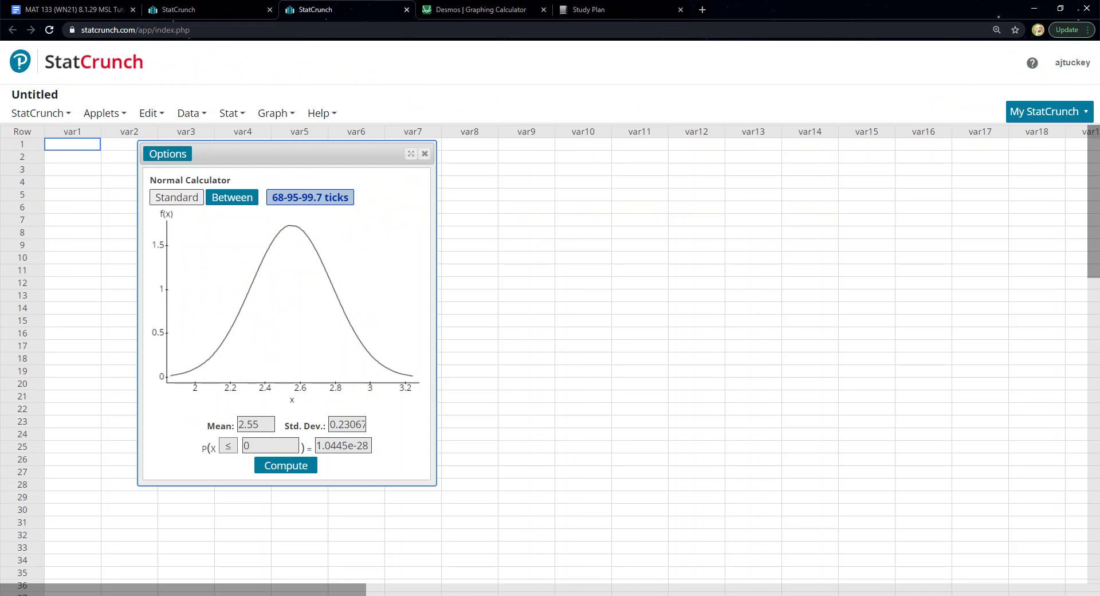
Set the normal calculator's standard deviation to 0.272943
double_click(248, 424)
key("Tab")
type("0.272943")
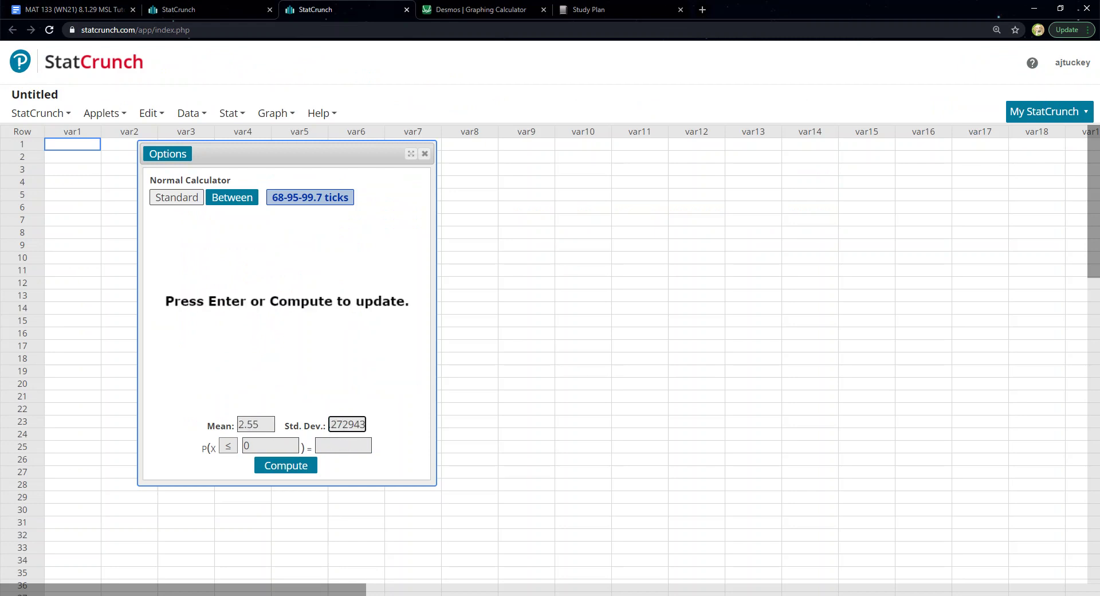
key("Left")
key("Left")
key("Left")
key("Right")
key("BackSpace")
key("BackSpace")
Compute the normal probability P(X ≤ 2.20) in StatCrunch
key("Tab")
type("2.2")
key("Return")
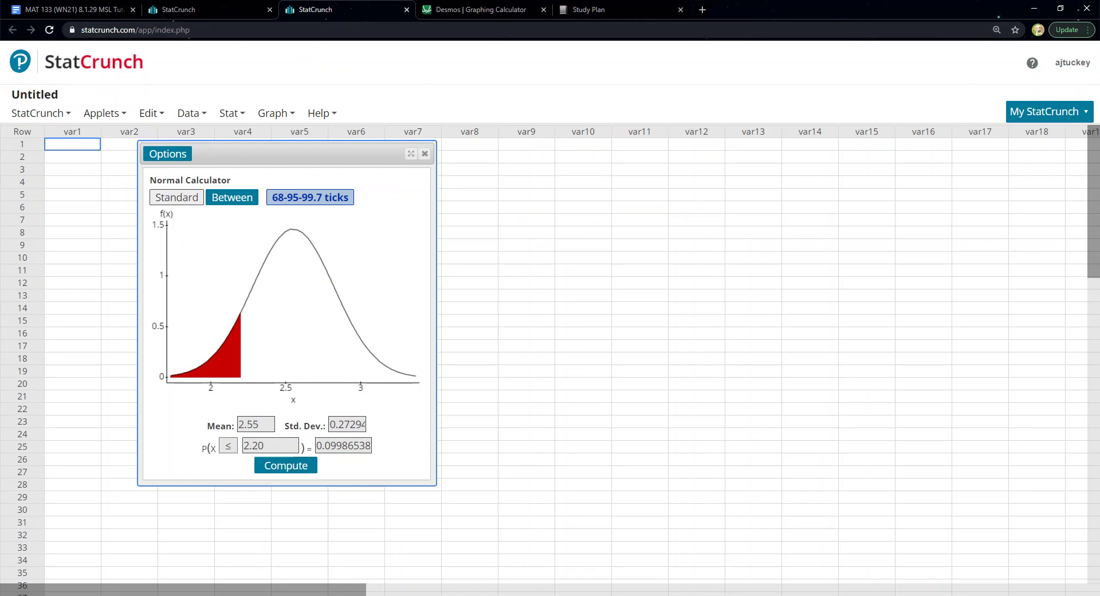
Copy the computed probability 0.099865 from StatCrunch and paste it after the ≈ sign in the document's part (d) probability equation
left_click_drag(359, 445, 317, 446)
key("ctrl+c")
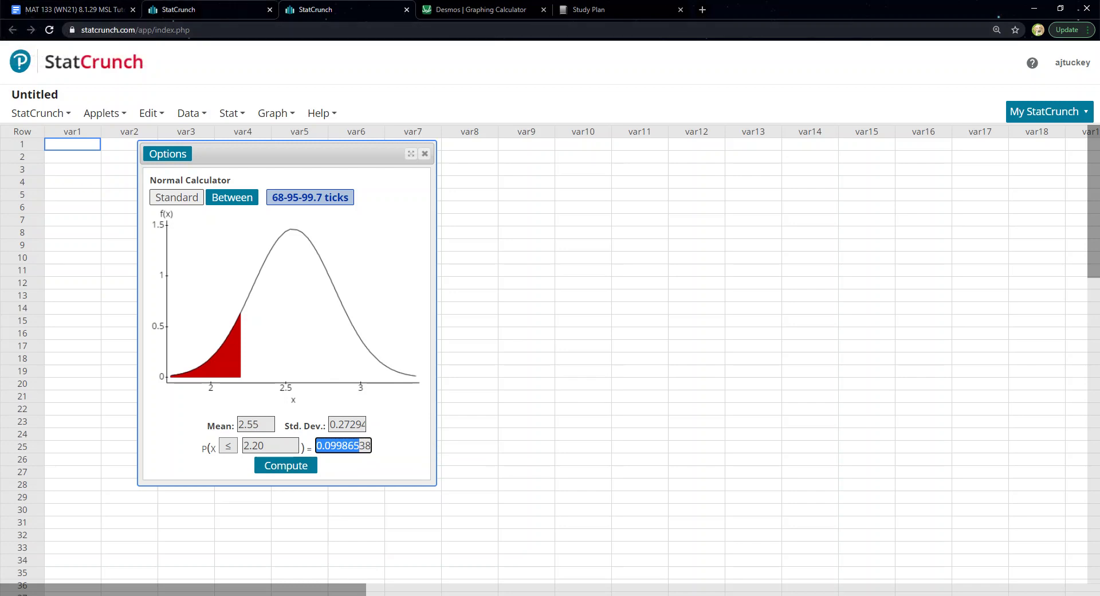
left_click(72, 9)
left_click(247, 420)
key("ctrl+v")
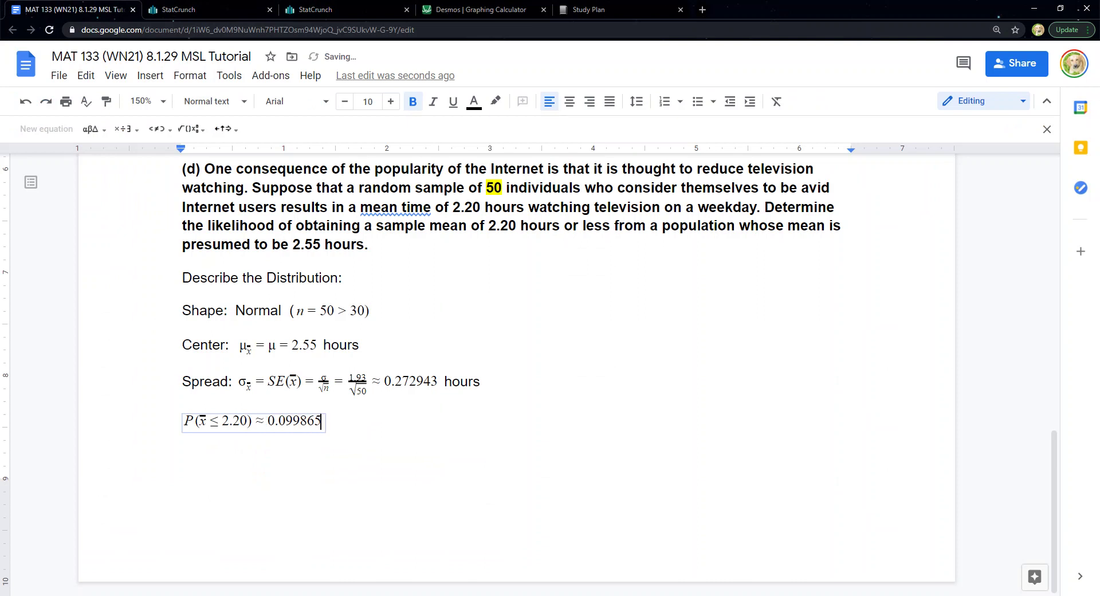
Switch to the TI-84 emulator and set up normalcdf with lower bound -1E99 and upper bound 2
key("alt+Tab")
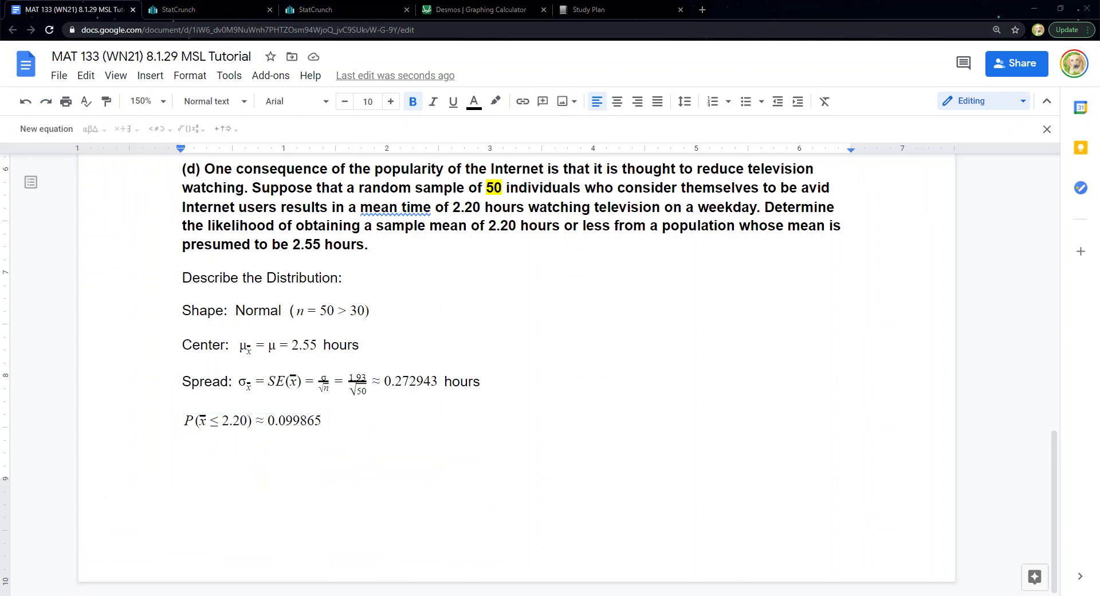
key("alt+Tab")
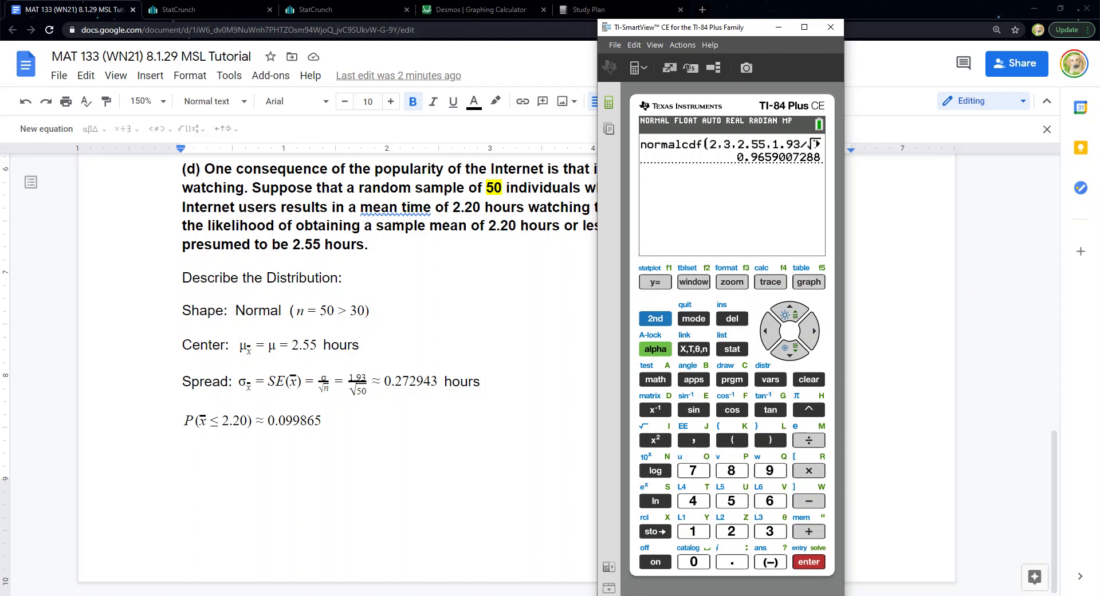
key("F6")
key("F12")
key("2")
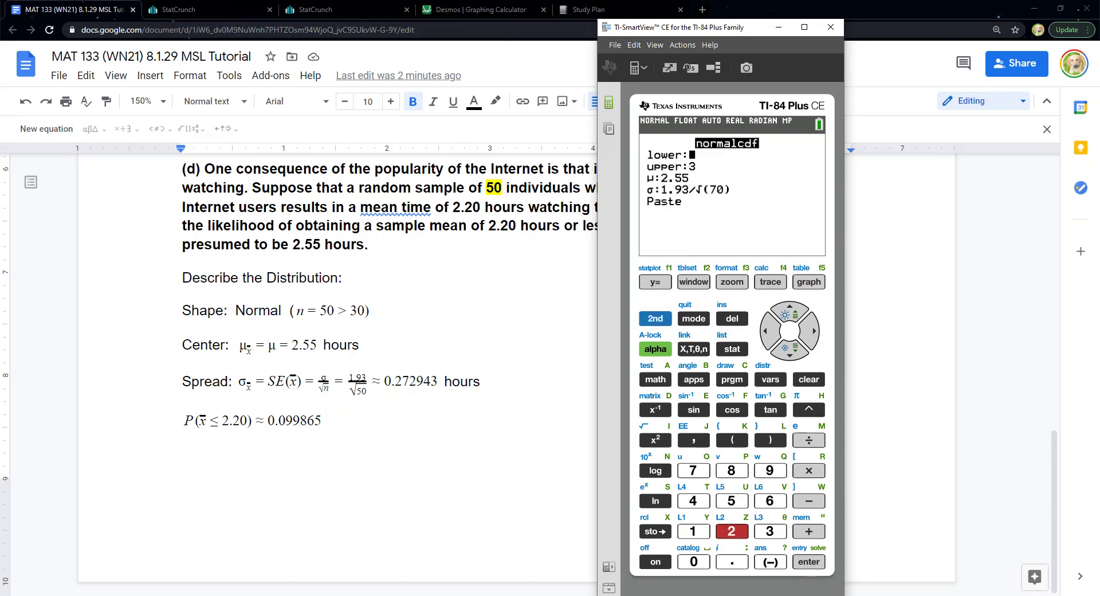
left_click(770, 562)
left_click(693, 531)
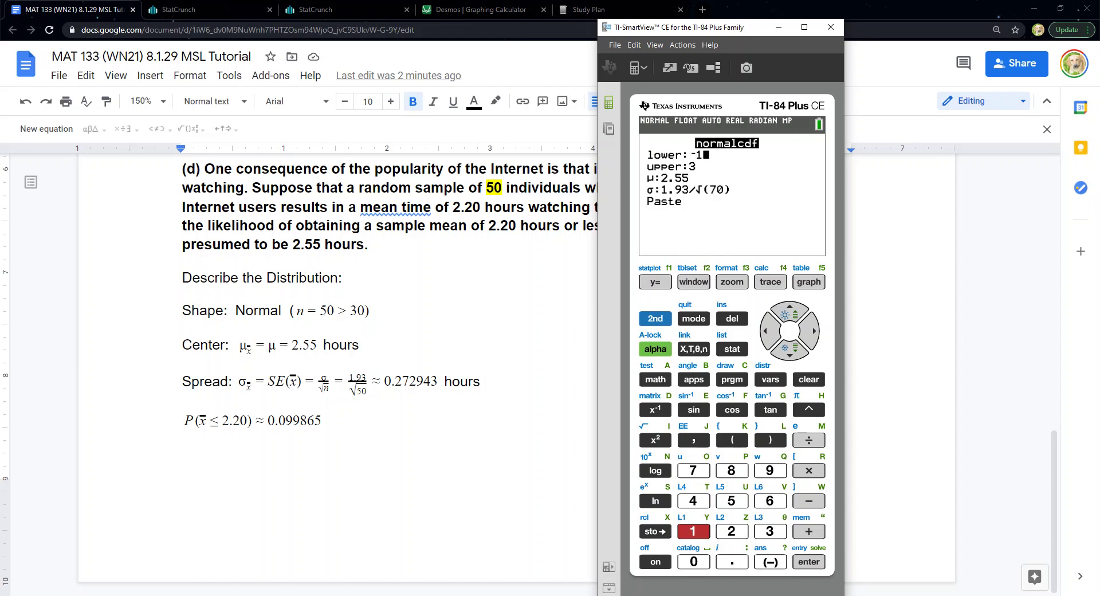
left_click(654, 318)
left_click(693, 440)
left_click(769, 470)
left_click(769, 469)
key("Down")
type("2")
Change σ in the normalcdf setup to 1.93/√(50) and evaluate the function
key("Down")
key("Down")
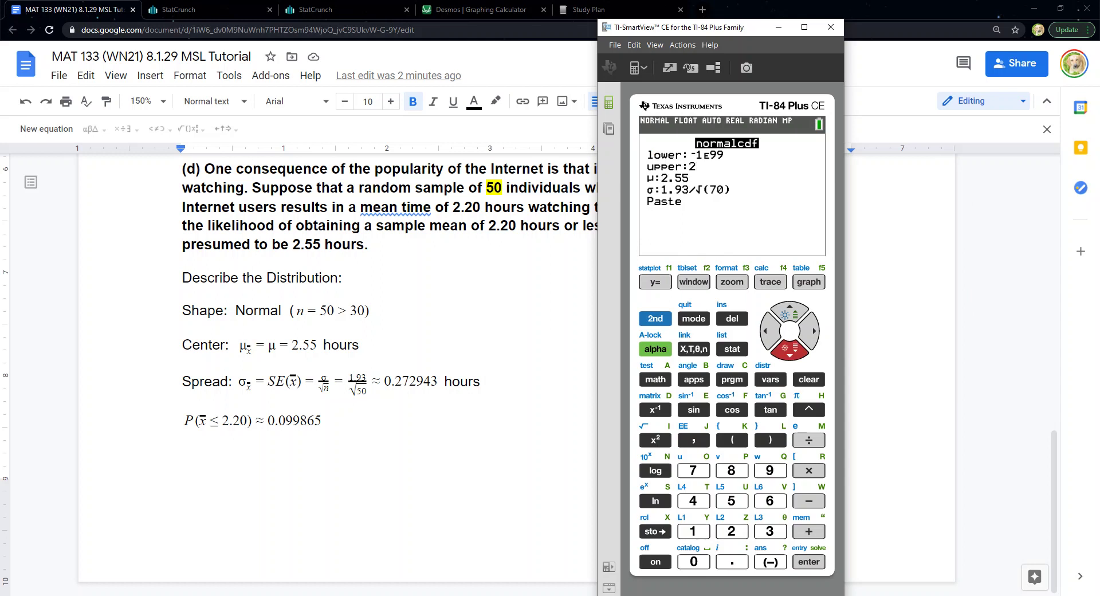
key("Right")
key("Right")
key("Right")
key("Right")
key("Right")
key("Right")
key("Right")
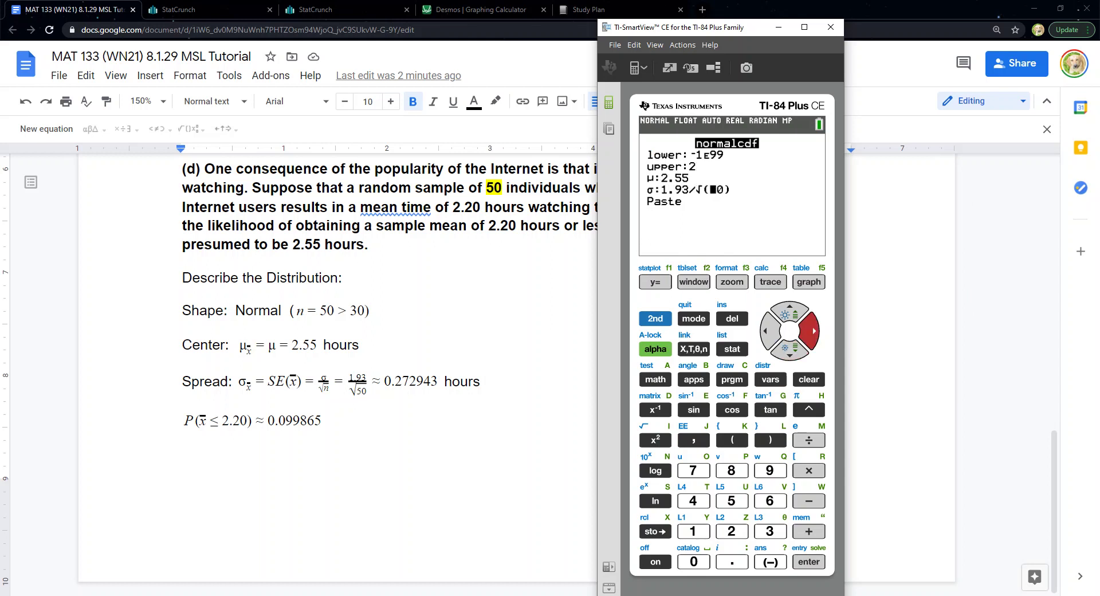
type("5")
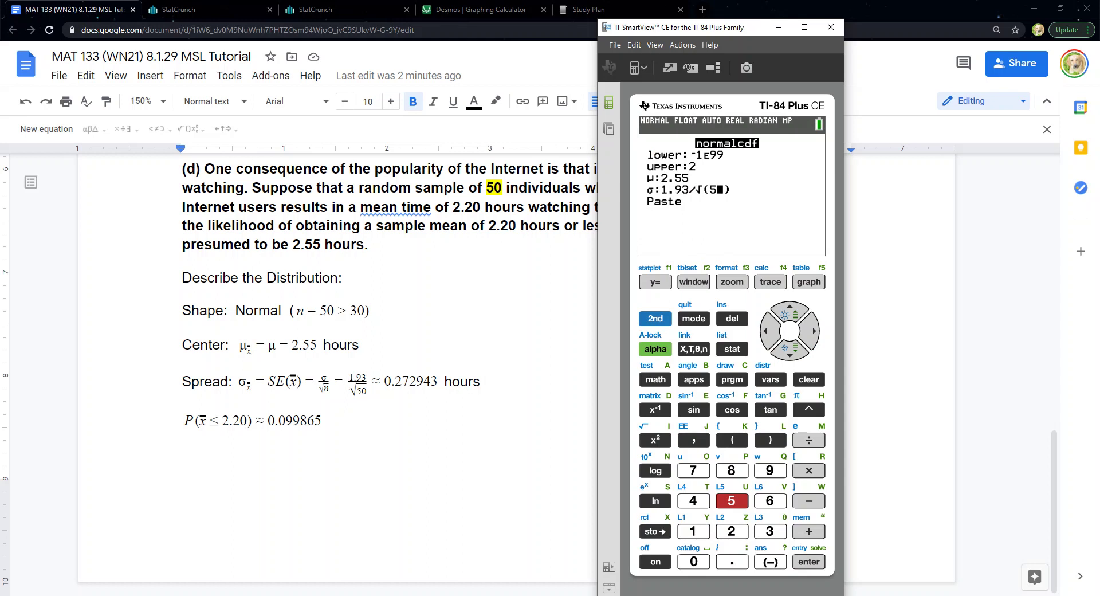
key("Down")
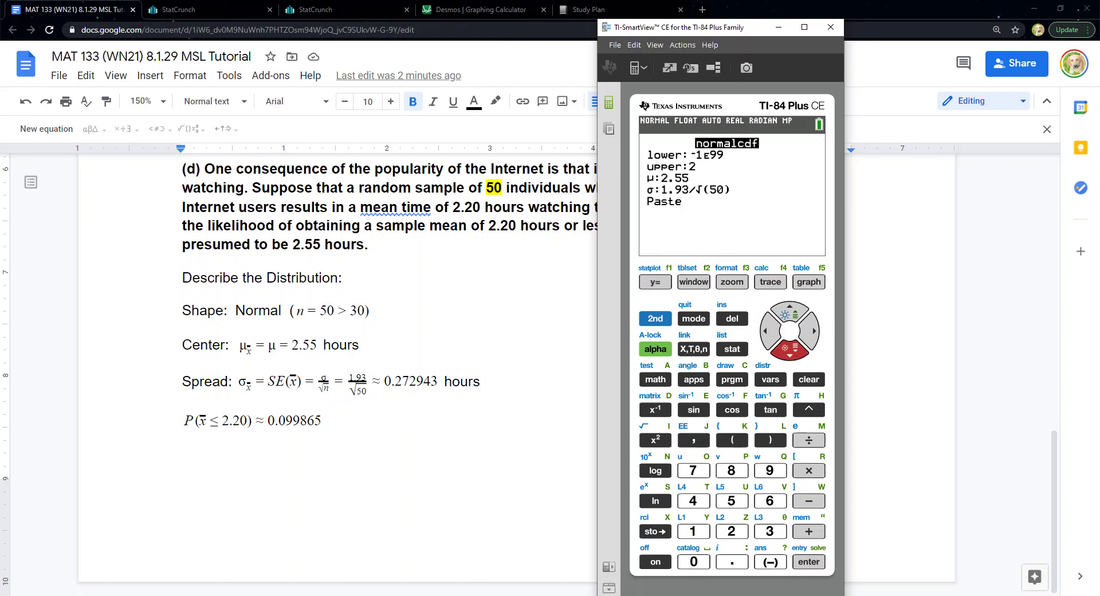
key("Return")
key("Return")
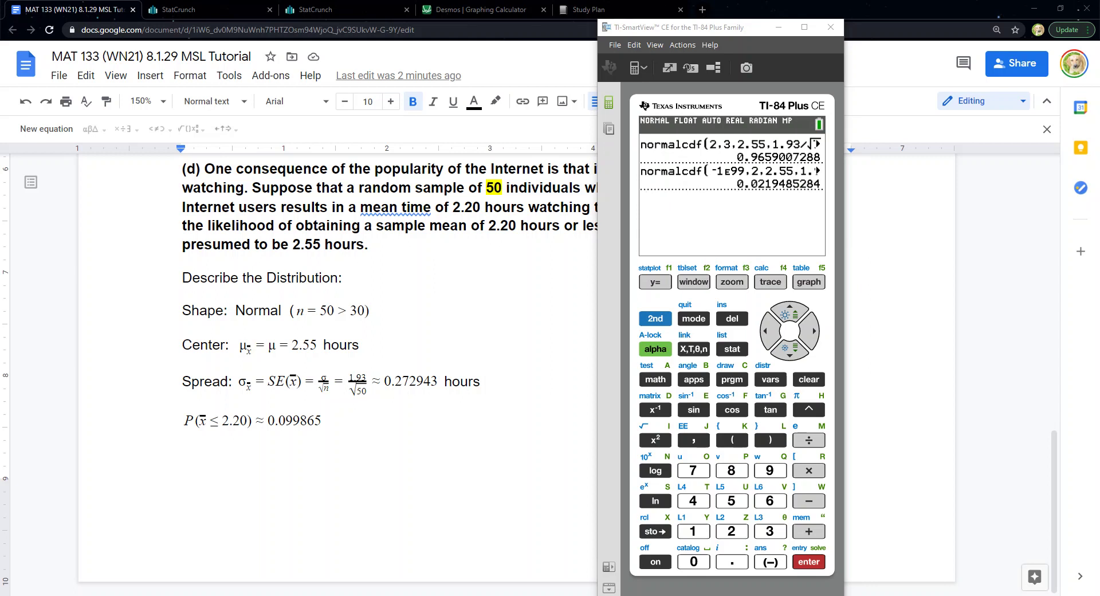
Set up normalcdf again with the upper bound corrected to 2.20 and evaluate it
left_click(654, 317)
left_click(770, 380)
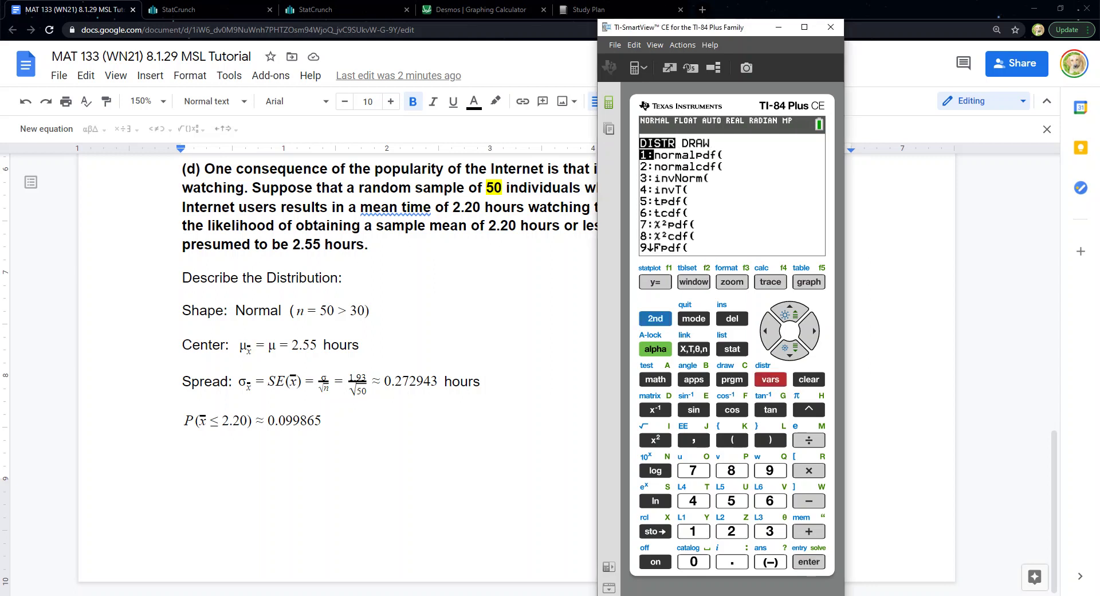
key("2")
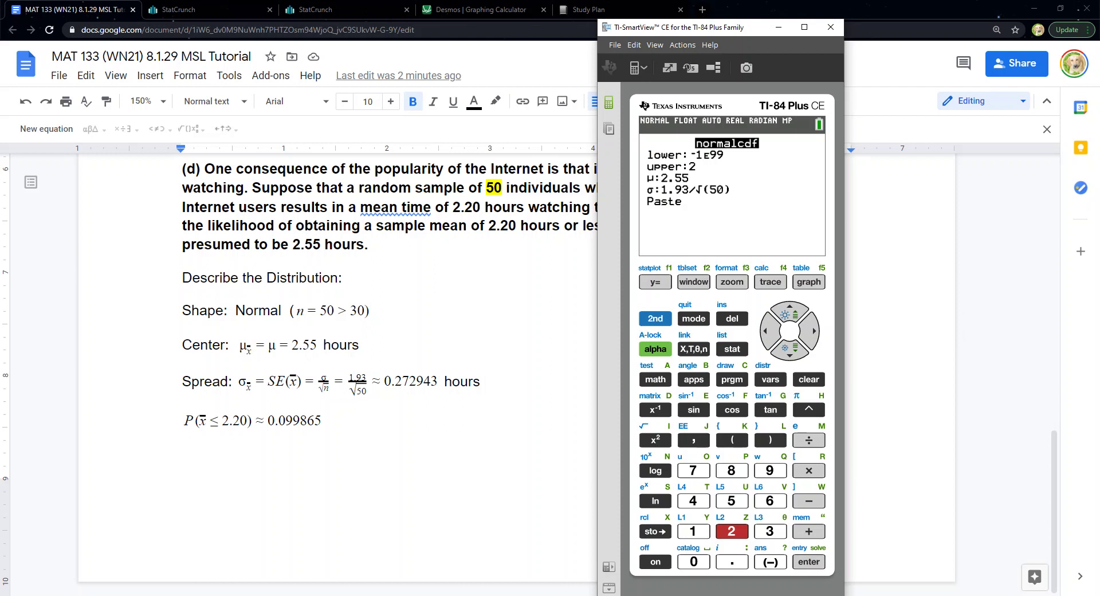
key("Down")
type("2.20")
key("Down")
key("Down")
key("Down")
key("Return")
key("Return")
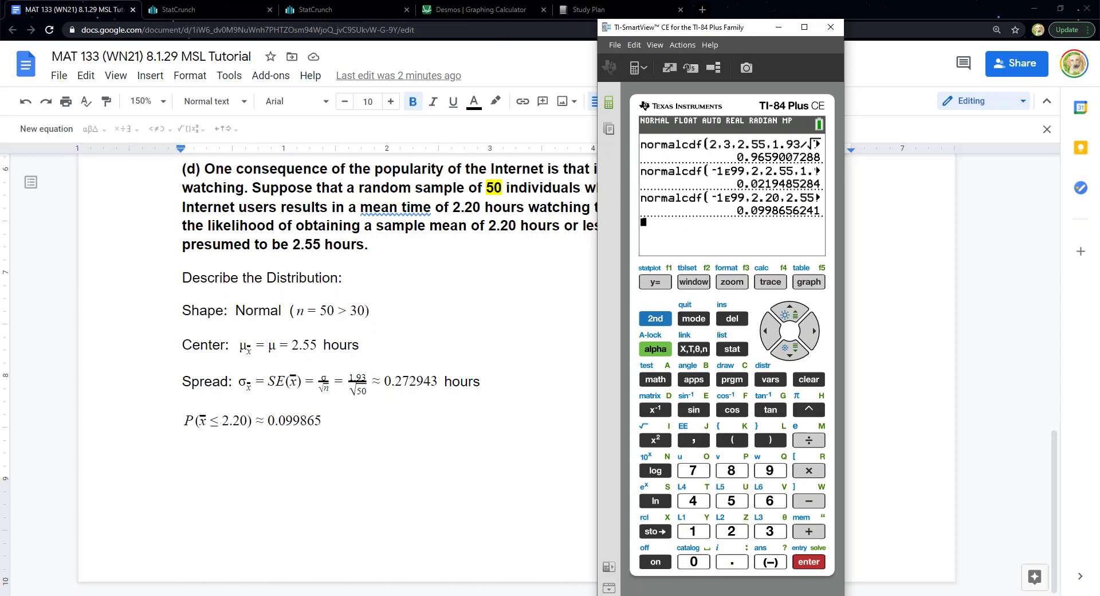
Return to the document's part (d) question, then bring up the MyLab worked example for problem 8.1.29-T
left_click(317, 345)
left_click_drag(492, 207, 500, 225)
left_click(500, 225)
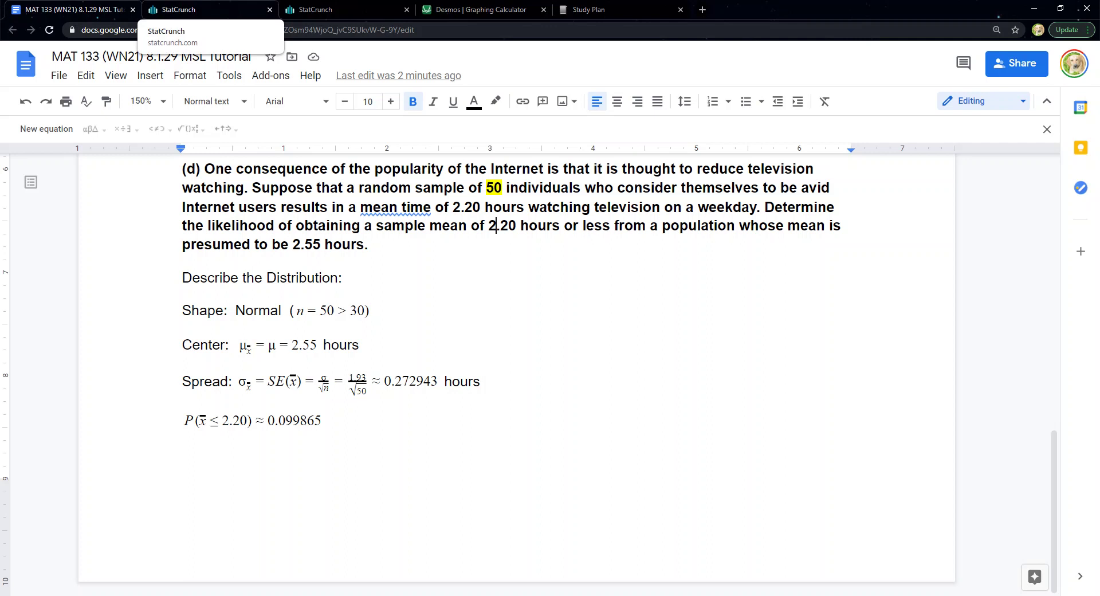
left_click(178, 9)
left_click(314, 10)
left_click(615, 10)
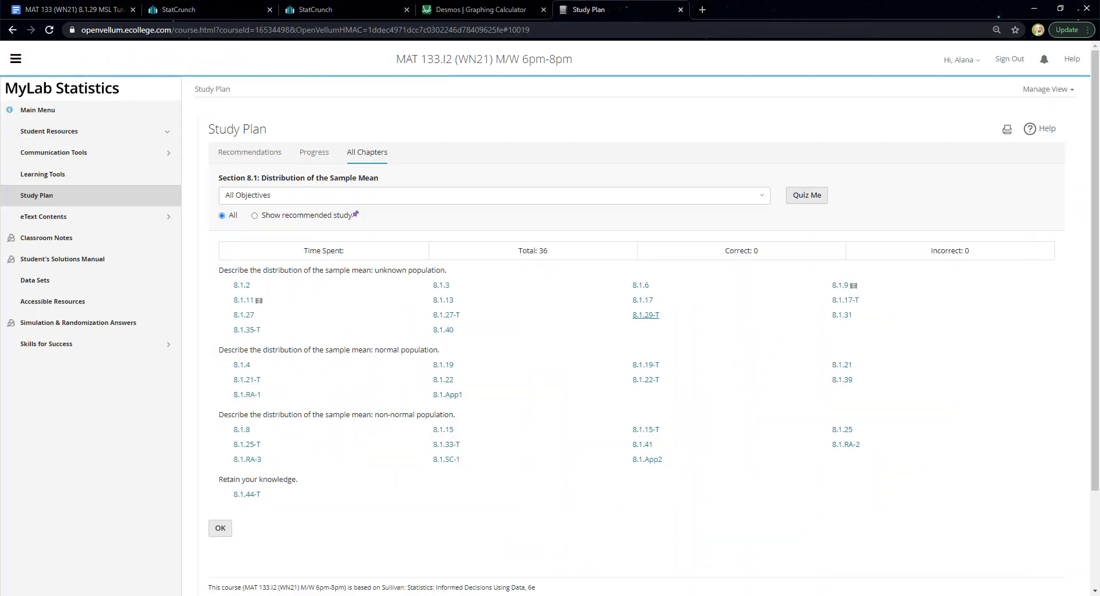
left_click(172, 595)
left_click(309, 555)
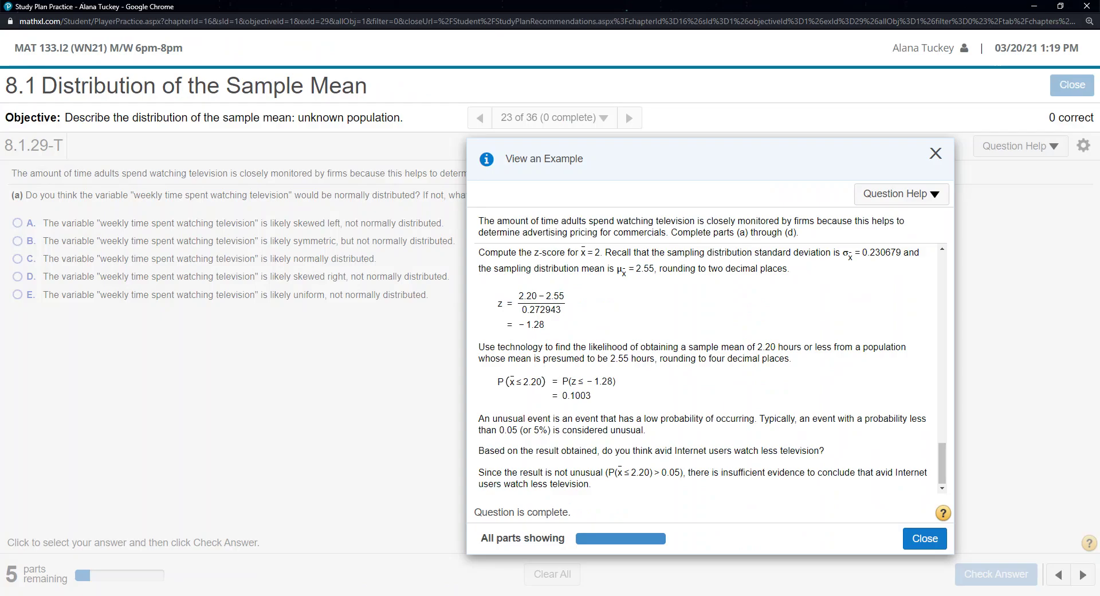
Examine how the worked example computes the part (d) z-score and probability and how it rounds them
scroll(708, 368, "down", 1)
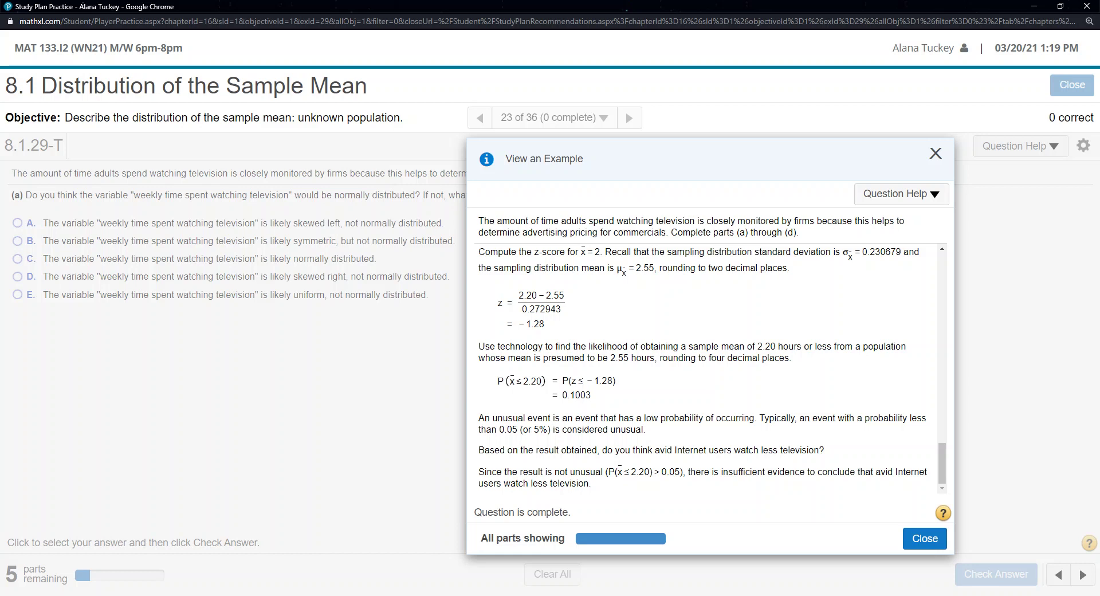
left_click_drag(533, 346, 614, 380)
left_click(614, 381)
scroll(707, 366, "up", 3)
scroll(707, 366, "down", 2)
scroll(707, 373, "up", 2)
scroll(707, 372, "down", 2)
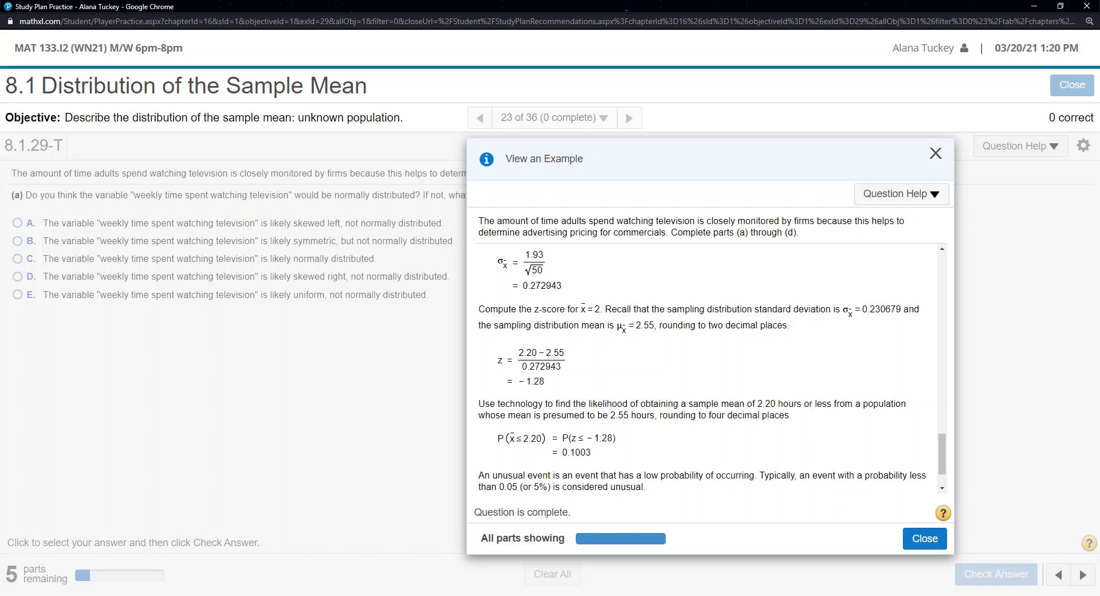
left_click_drag(503, 309, 608, 475)
left_click(608, 475)
scroll(704, 367, "down", 1)
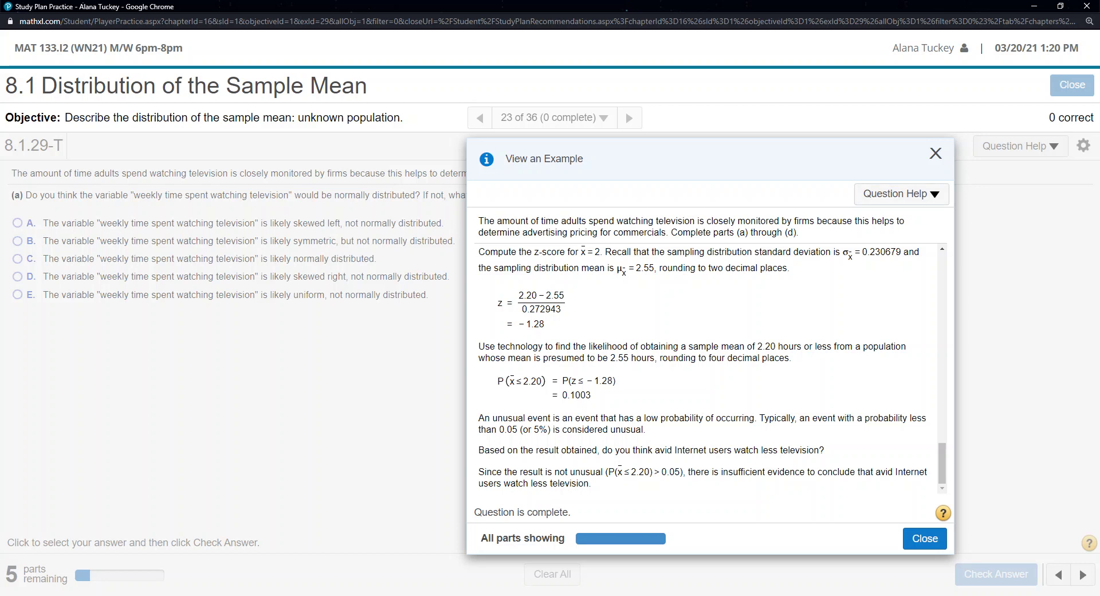
Return to the document and highlight the part (d) probability equation P(x̄ ≤ 2.20) ≈ 0.099865 in yellow
key("alt+Tab")
left_click(377, 296)
scroll(516, 372, "up", 3)
scroll(515, 372, "up", 3)
left_click_drag(324, 286, 182, 283)
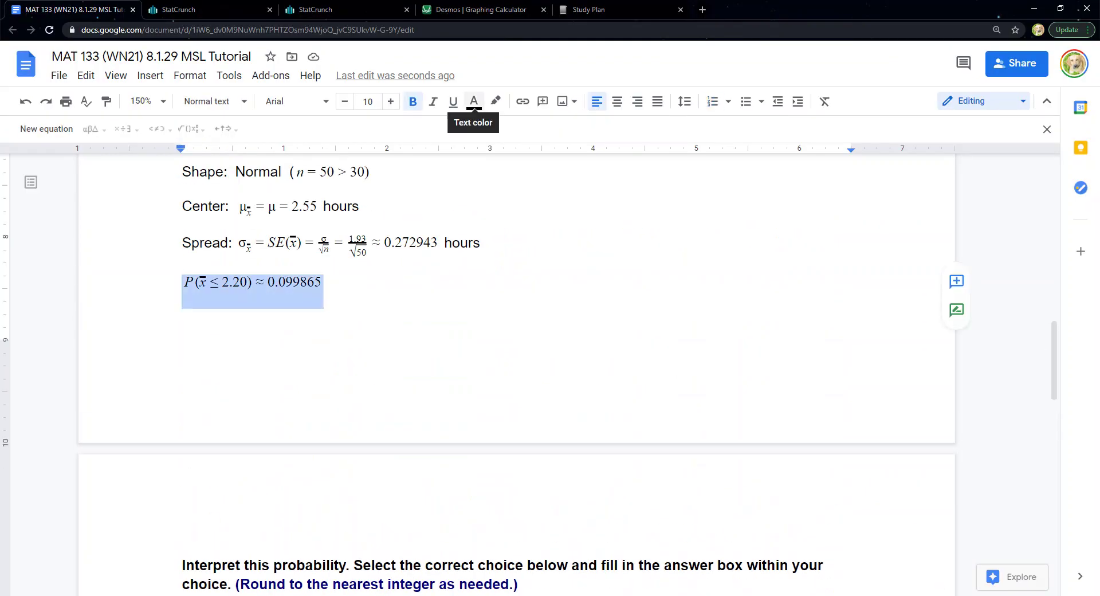
left_click(496, 101)
left_click(550, 168)
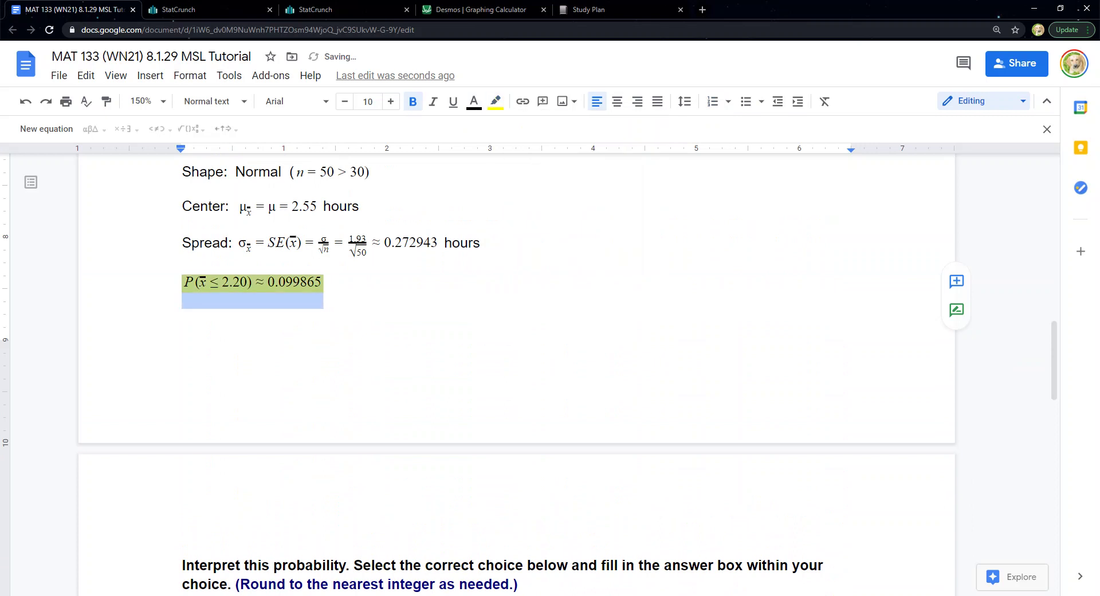
left_click(324, 282)
Examine the interpretation choices A to C against the sample size and probability given in part (d)
scroll(515, 366, "down", 4)
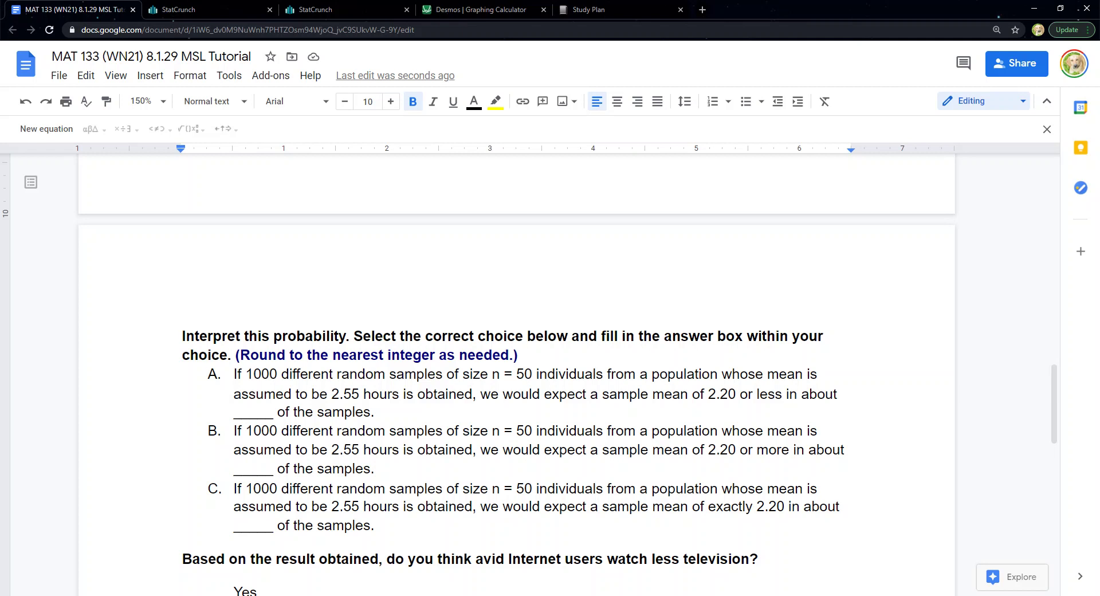
scroll(516, 372, "up", 8)
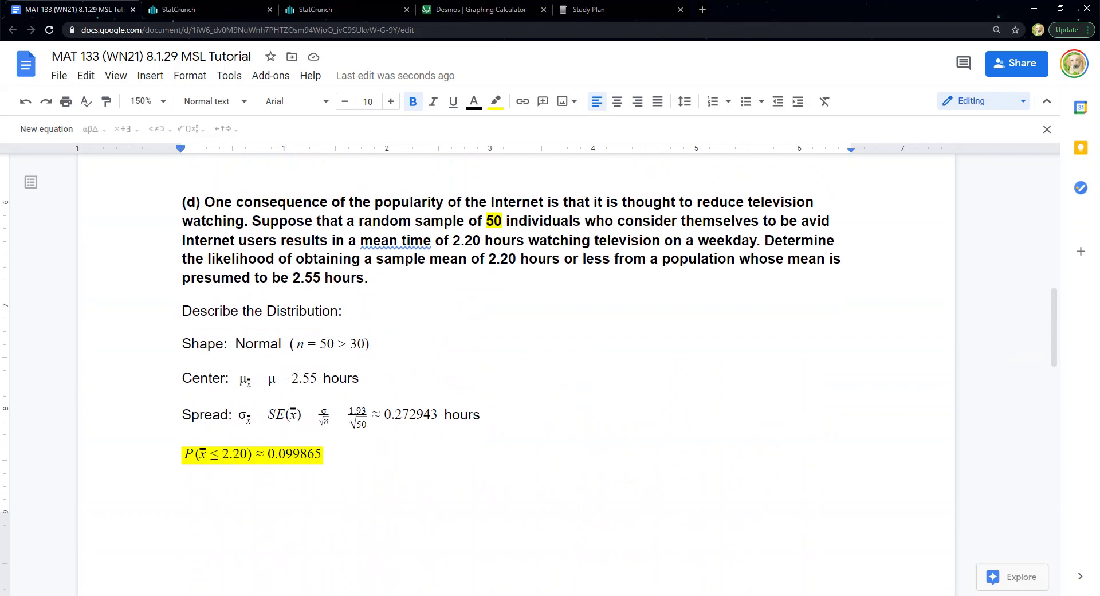
key("shift+Down")
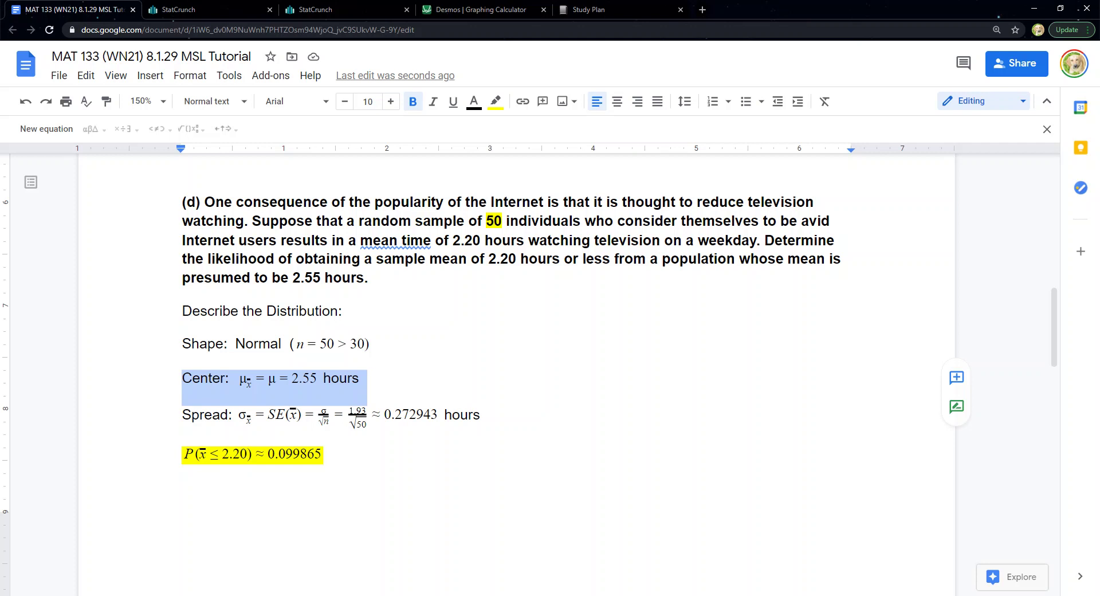
left_click_drag(478, 221, 552, 221)
scroll(355, 297, "down", 9)
left_click(356, 298)
left_click_drag(375, 298, 242, 260)
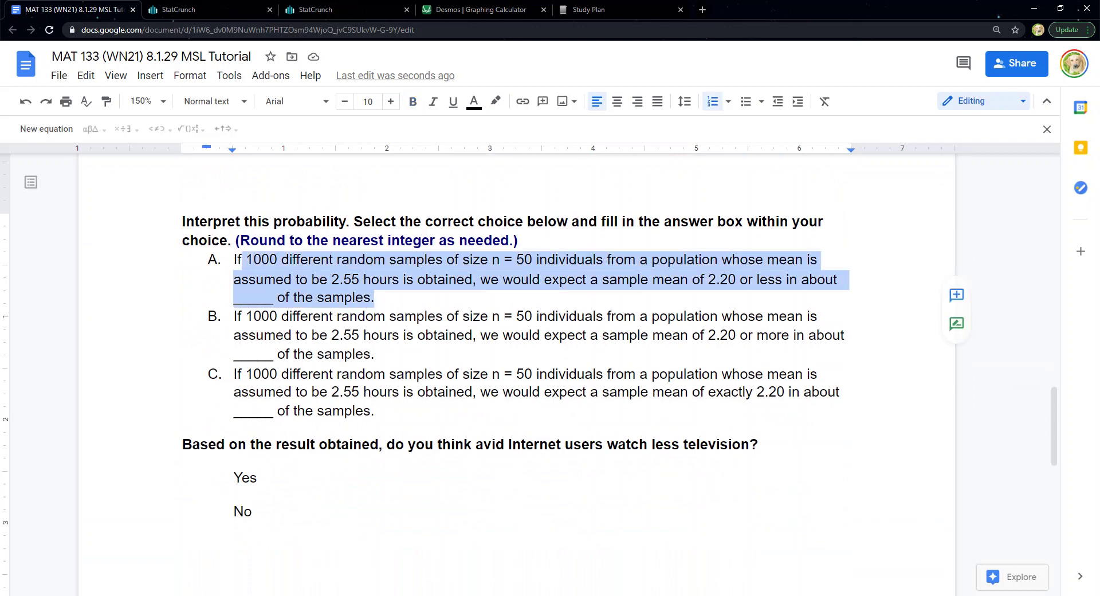
left_click(261, 260)
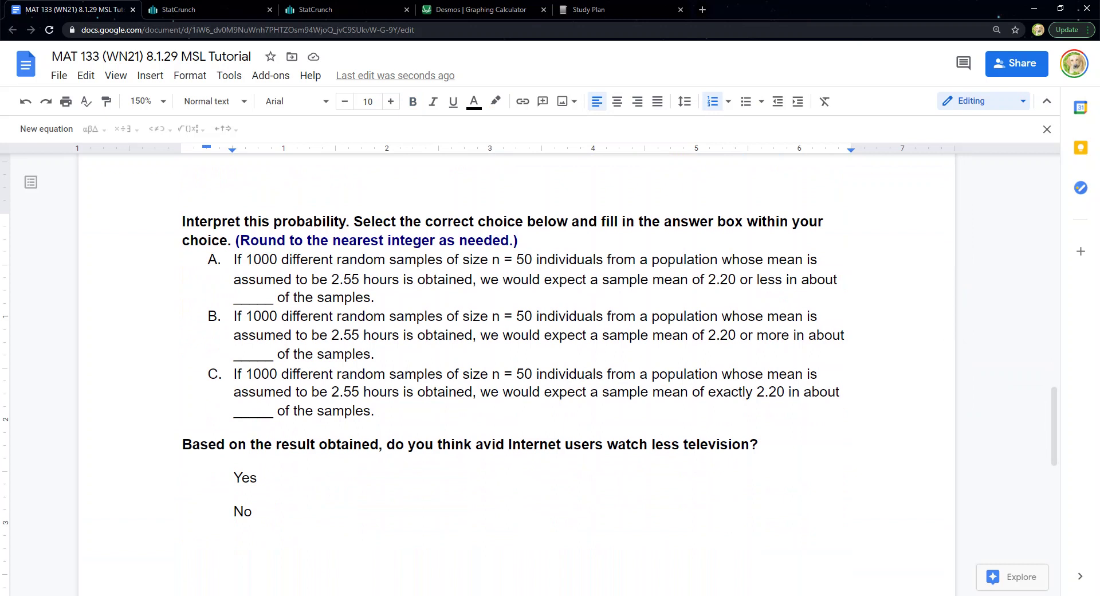
Highlight the phrase "2.20 or less" in choice A of the interpretation question in cyan
left_click(375, 297)
left_click_drag(375, 297, 381, 299)
left_click_drag(783, 279, 709, 280)
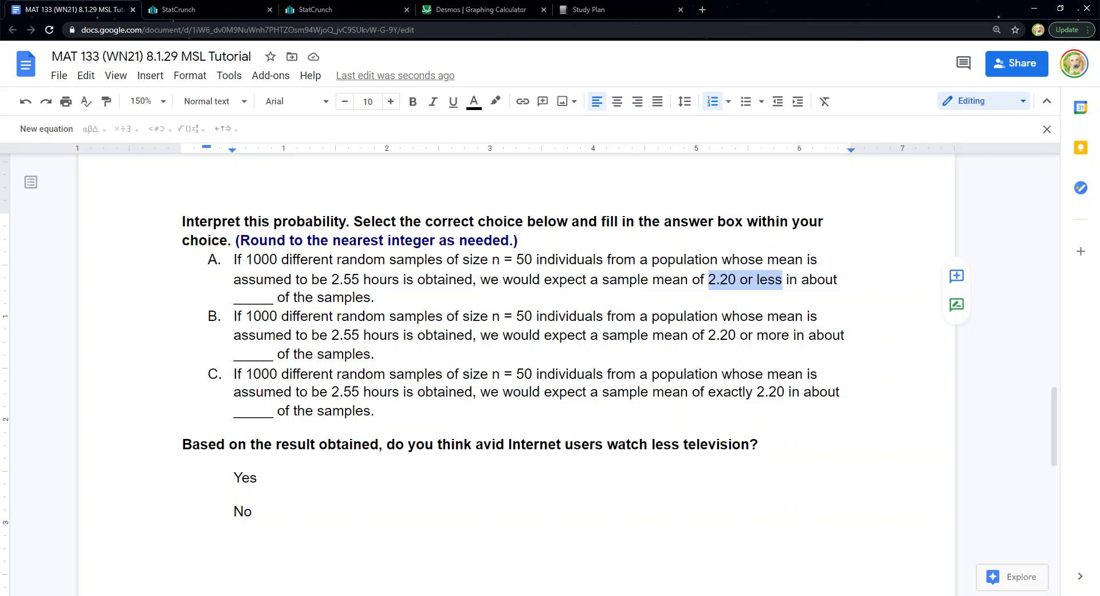
left_click(496, 101)
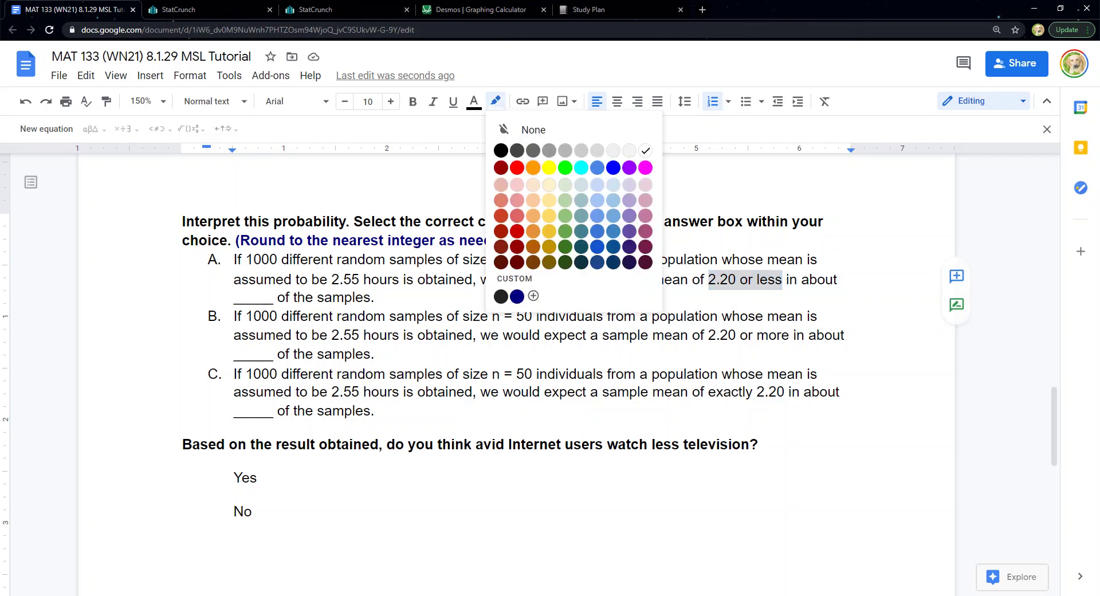
left_click(580, 167)
left_click(695, 317)
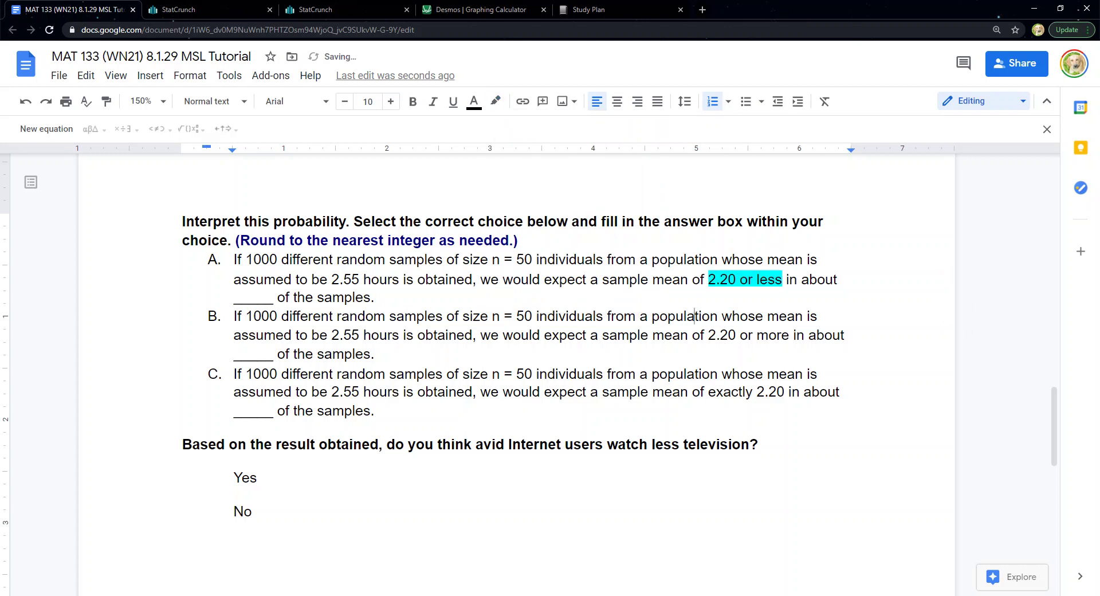
Highlight "2.20 or more" in choice B and "exactly 2.20" in choice C in the same cyan
left_click_drag(708, 335, 789, 335)
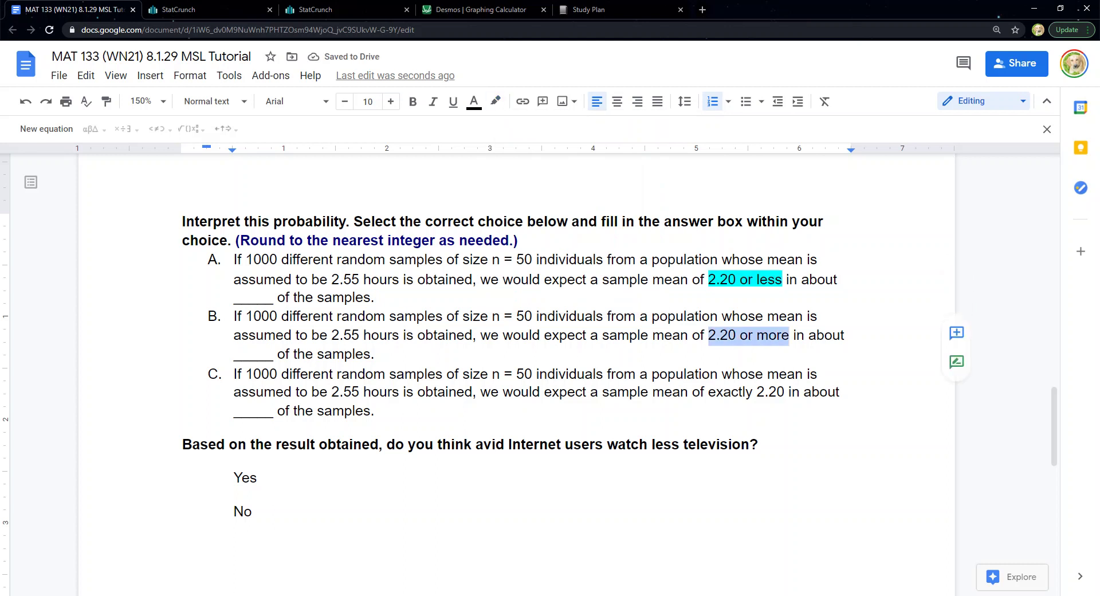
left_click(496, 101)
left_click(581, 167)
left_click(375, 353)
left_click_drag(708, 392, 784, 392)
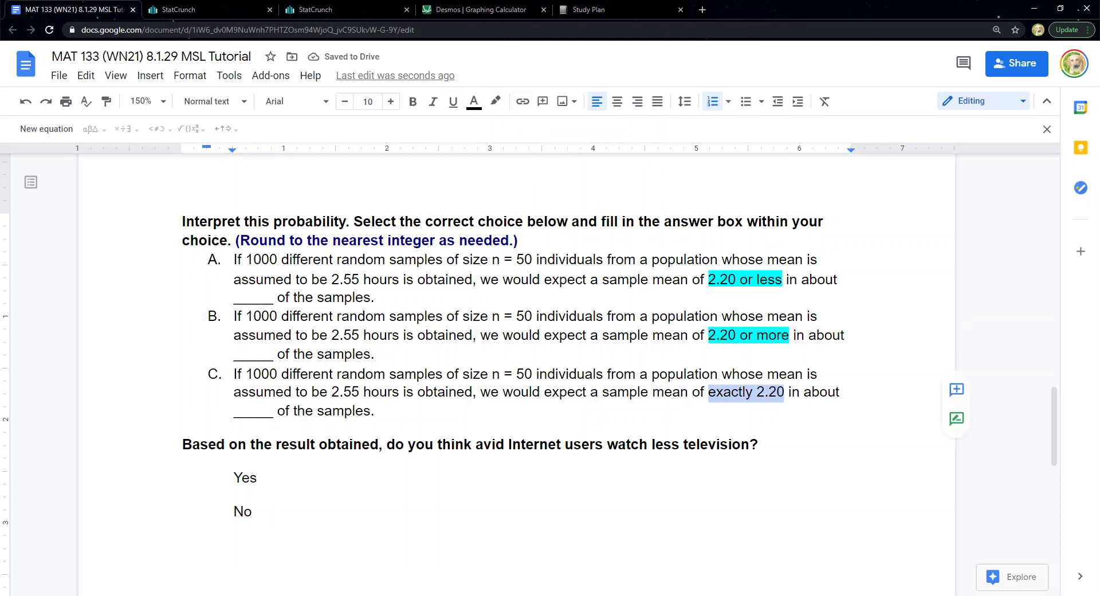
left_click(495, 101)
left_click(581, 167)
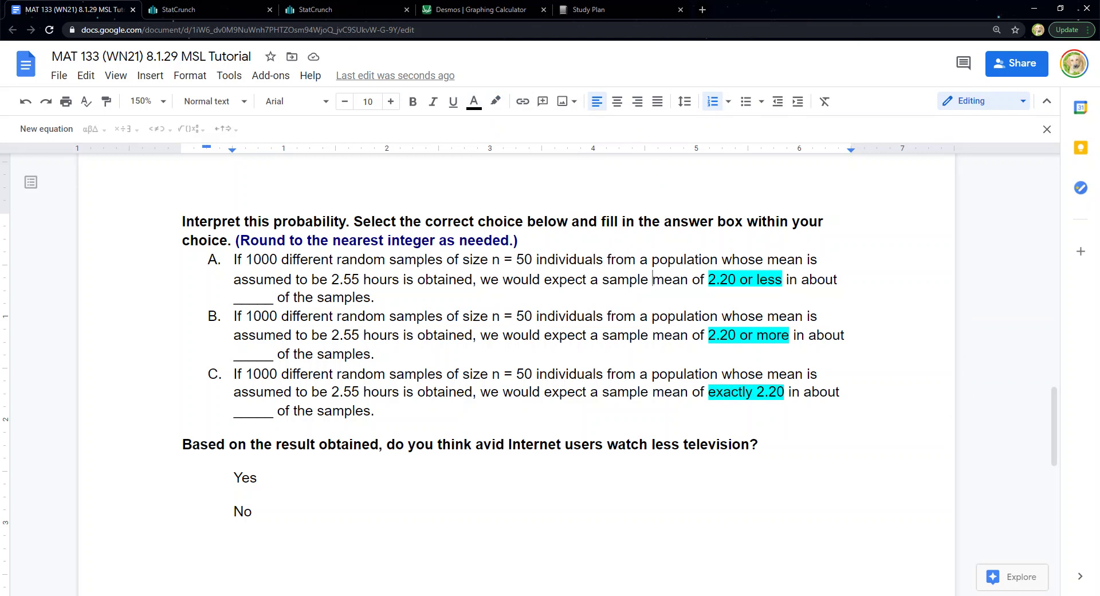
Highlight the phrase "2.20 hours or less" in the part (d) question in cyan
left_click_drag(374, 297, 443, 259)
left_click_drag(374, 354, 350, 317)
left_click_drag(374, 427, 321, 373)
scroll(515, 338, "up", 10)
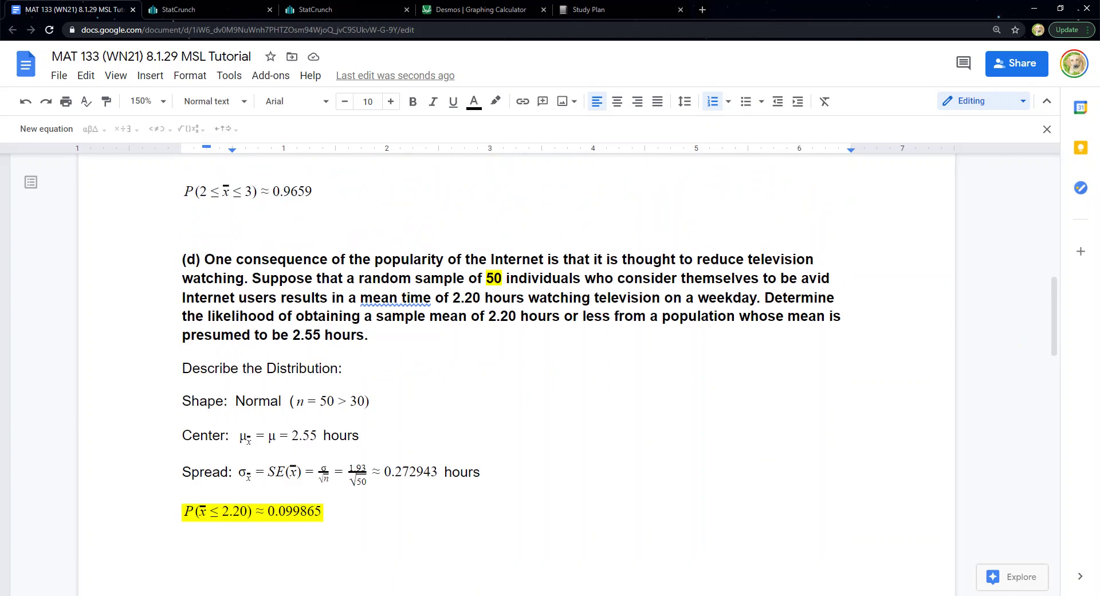
left_click_drag(489, 316, 611, 316)
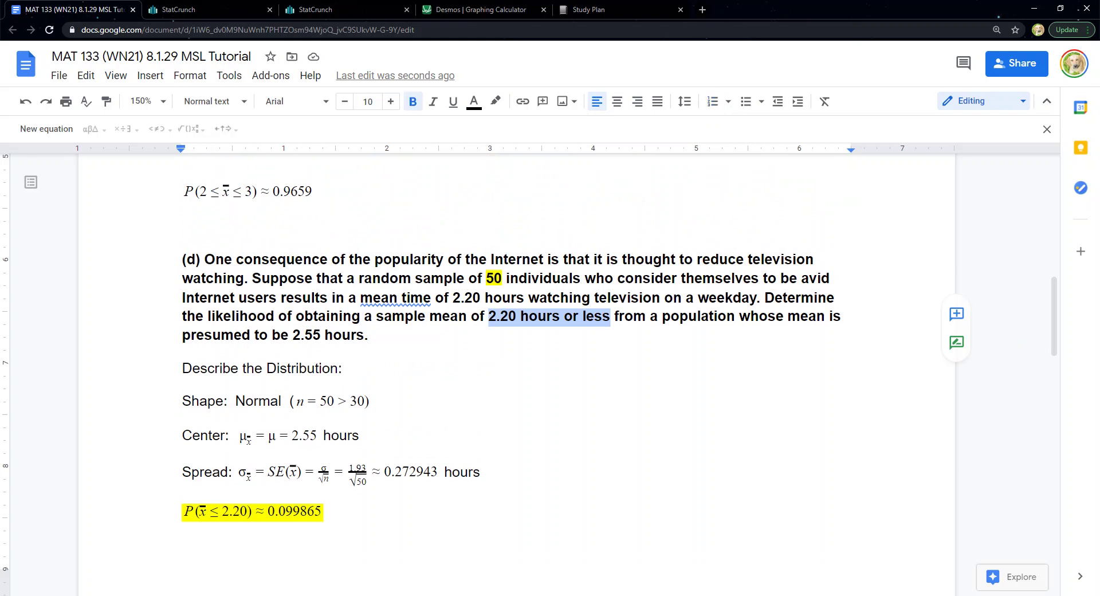
left_click(496, 101)
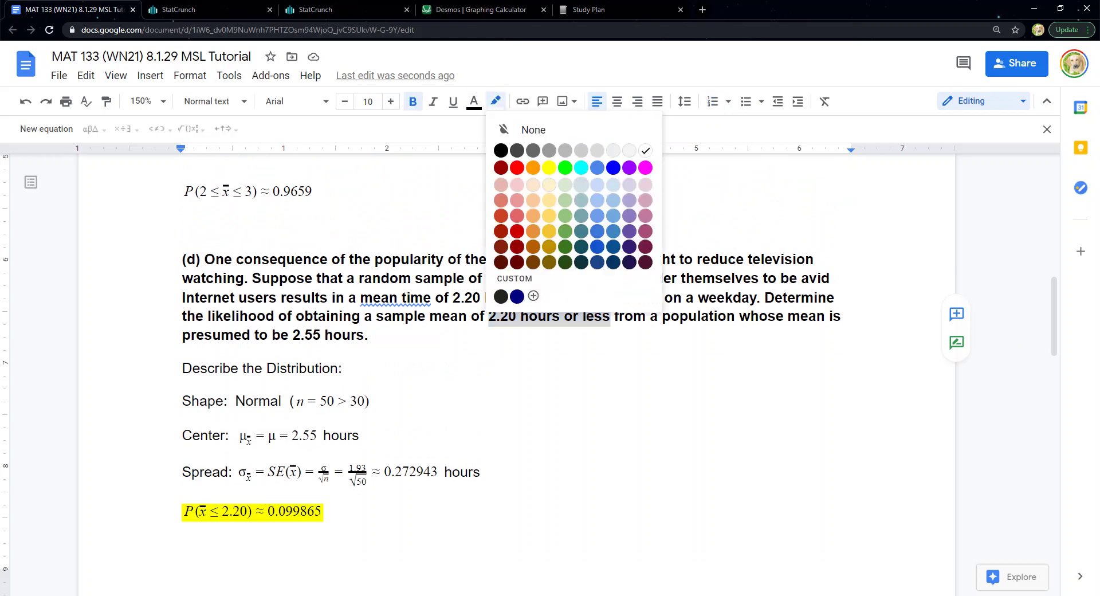
left_click(581, 167)
Strike through the full text of interpretation choices B and C
scroll(515, 344, "down", 10)
left_click_drag(374, 411, 233, 335)
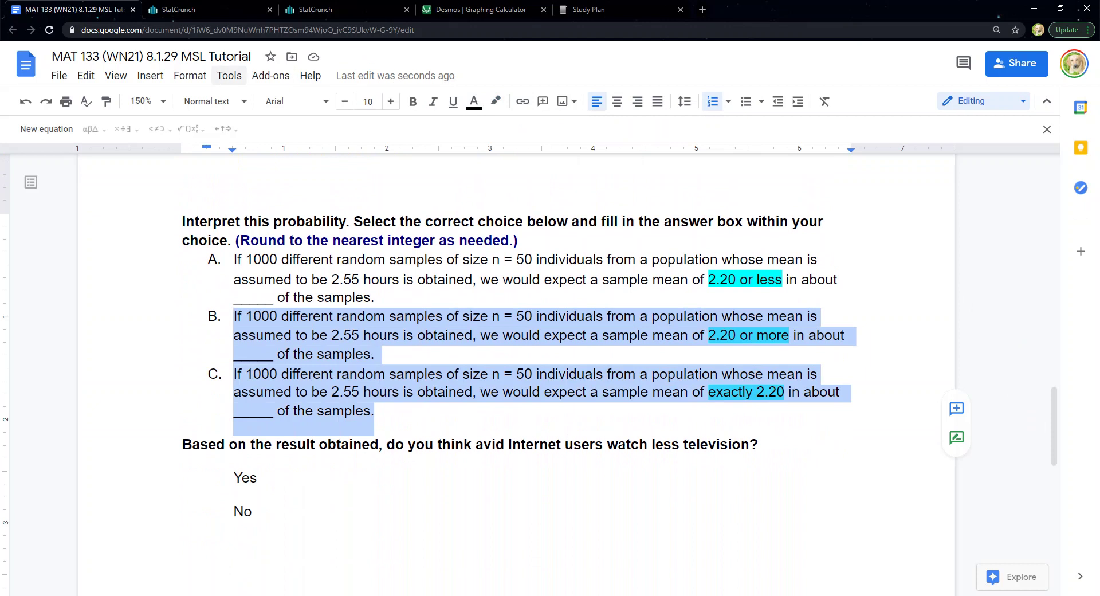
left_click(190, 75)
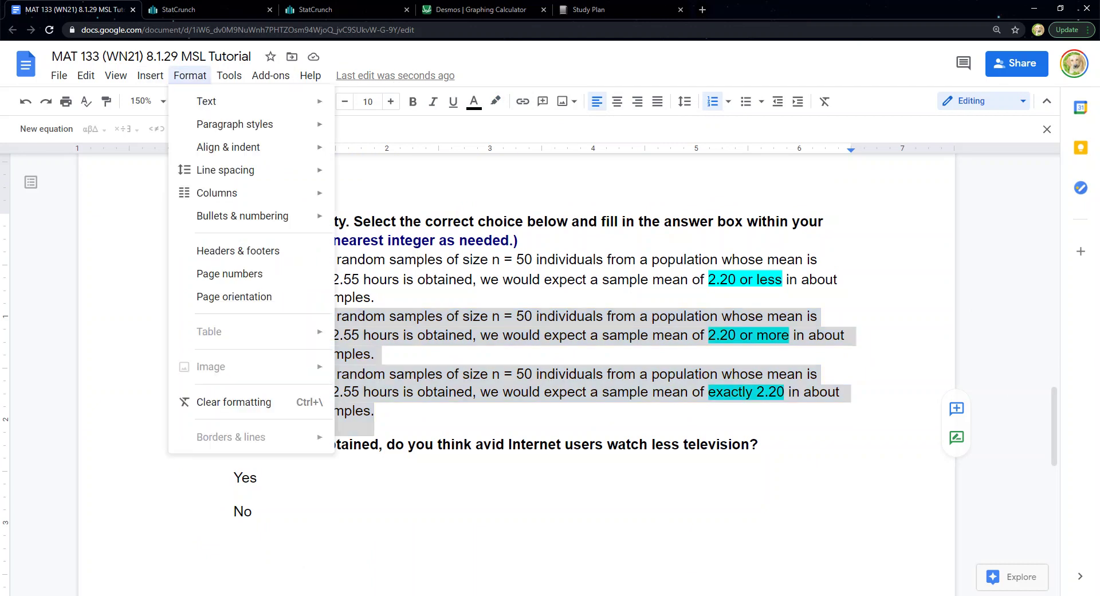
mouse_move(206, 100)
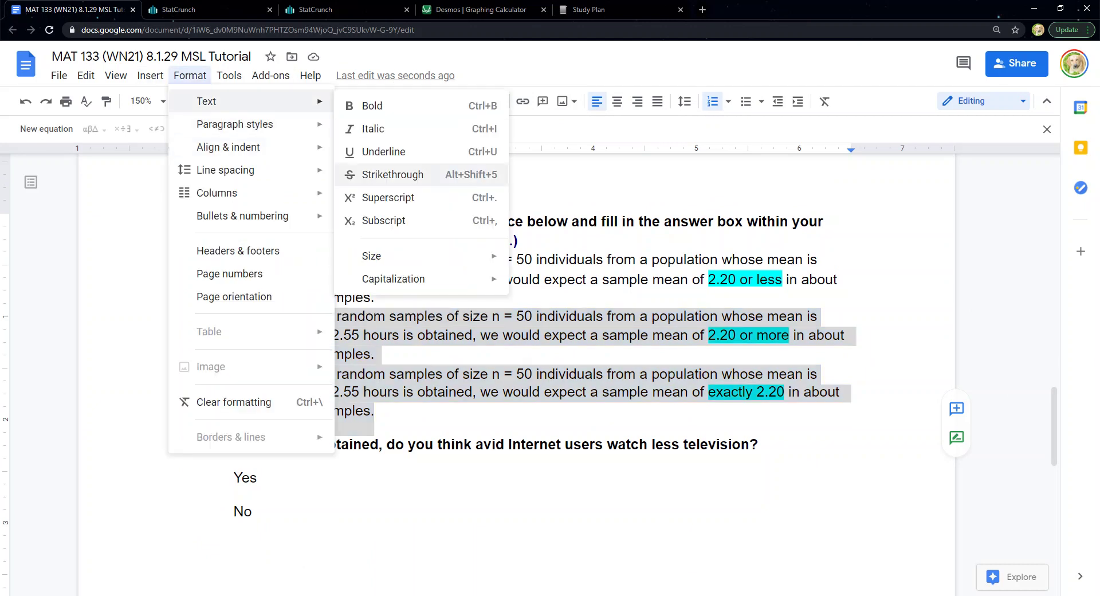
left_click(420, 175)
left_click(375, 354)
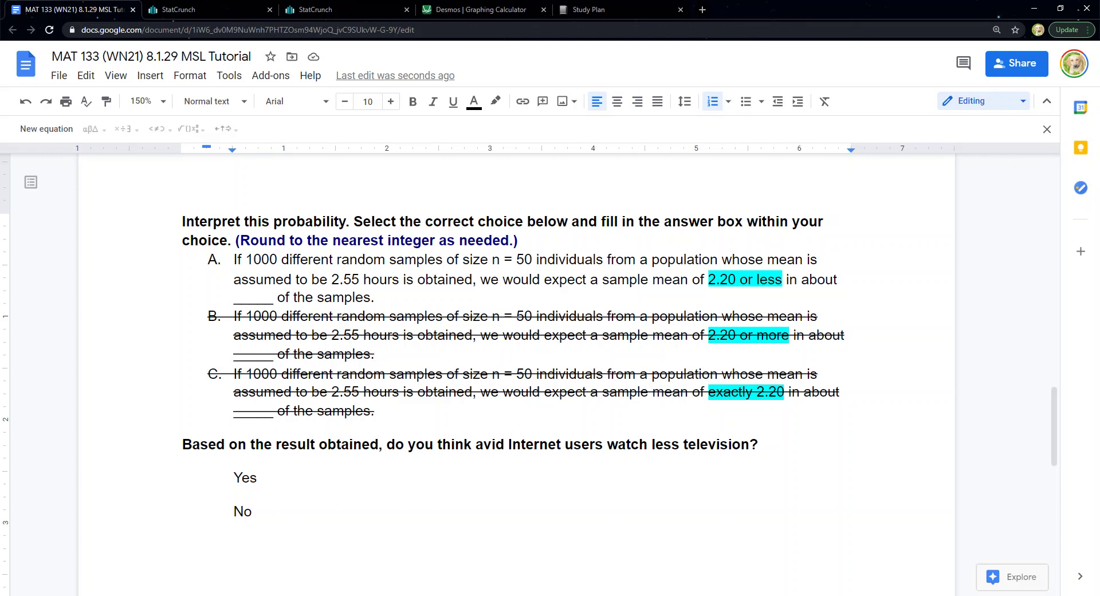
Compare the wording of choices C and A with the distribution shape and the highlighted probability in part (d)
left_click_drag(789, 392, 710, 392)
scroll(515, 344, "up", 7)
left_click_drag(371, 229, 222, 230)
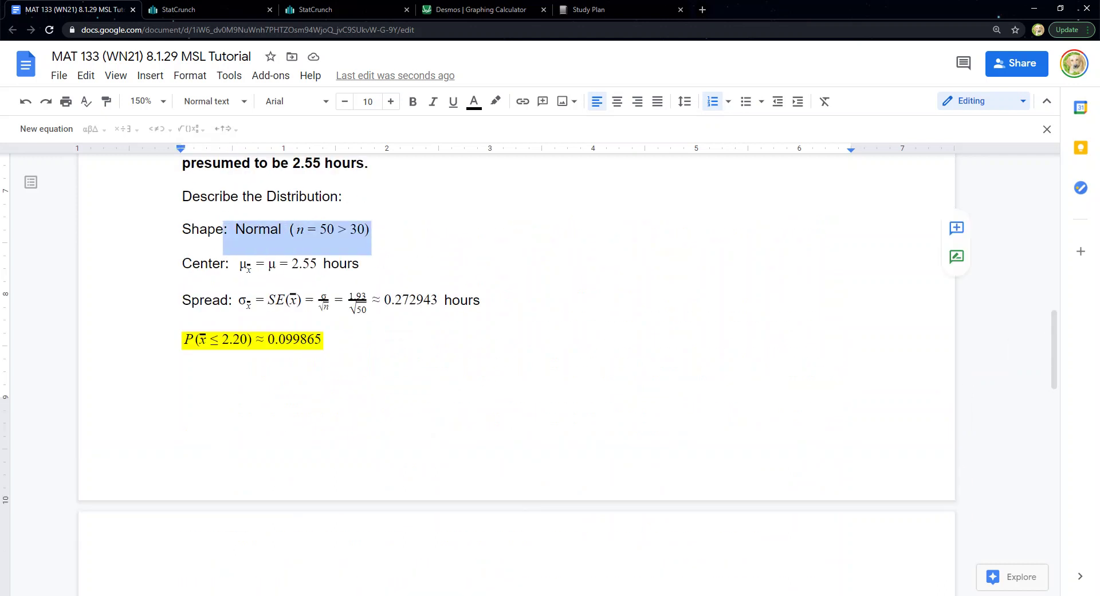
scroll(516, 372, "down", 7)
left_click(375, 411)
left_click_drag(708, 392, 783, 392)
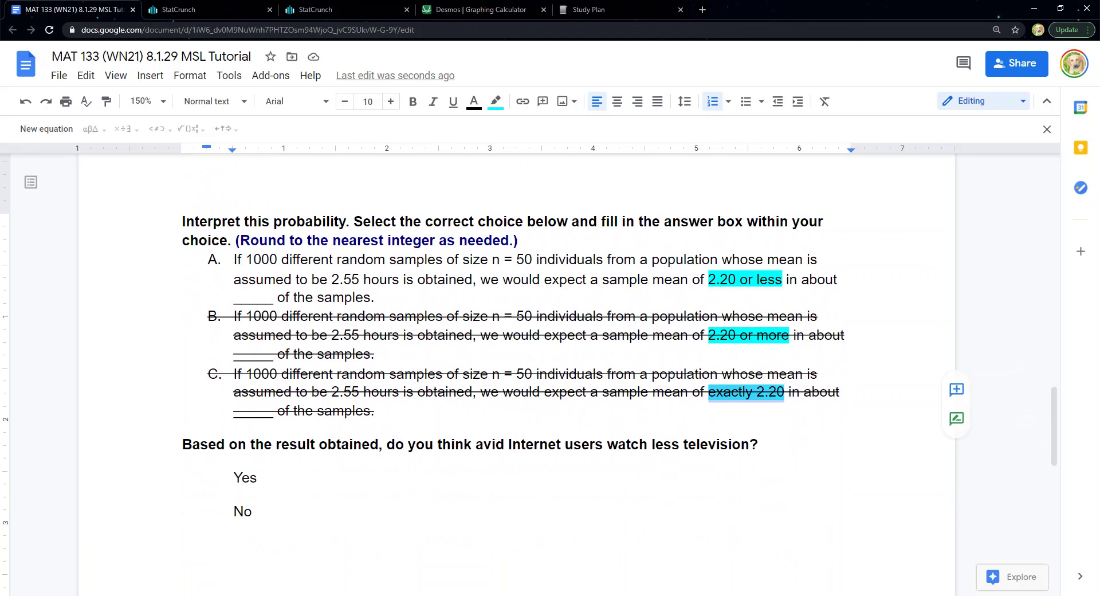
left_click(511, 391)
left_click_drag(404, 392, 258, 354)
left_click(261, 374)
left_click(343, 279)
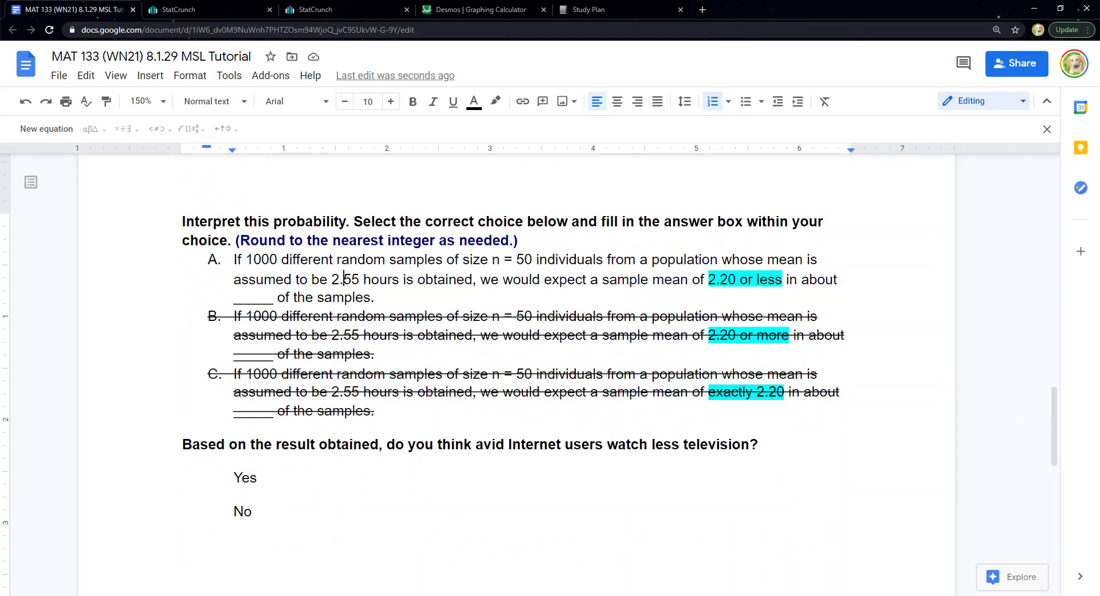
left_click_drag(406, 297, 406, 354)
left_click_drag(375, 297, 237, 260)
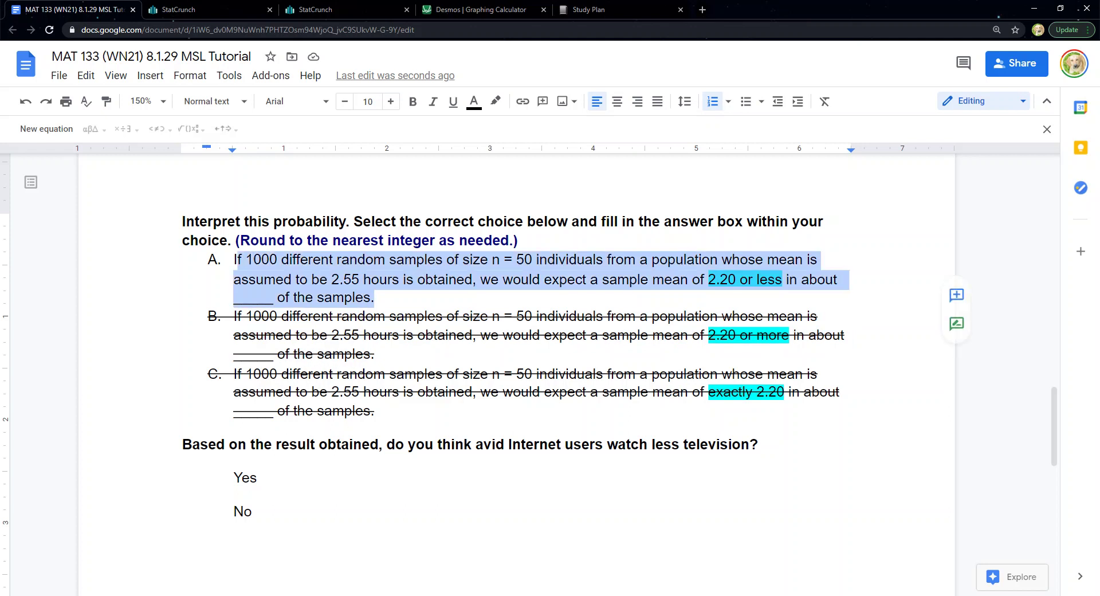
left_click(374, 298)
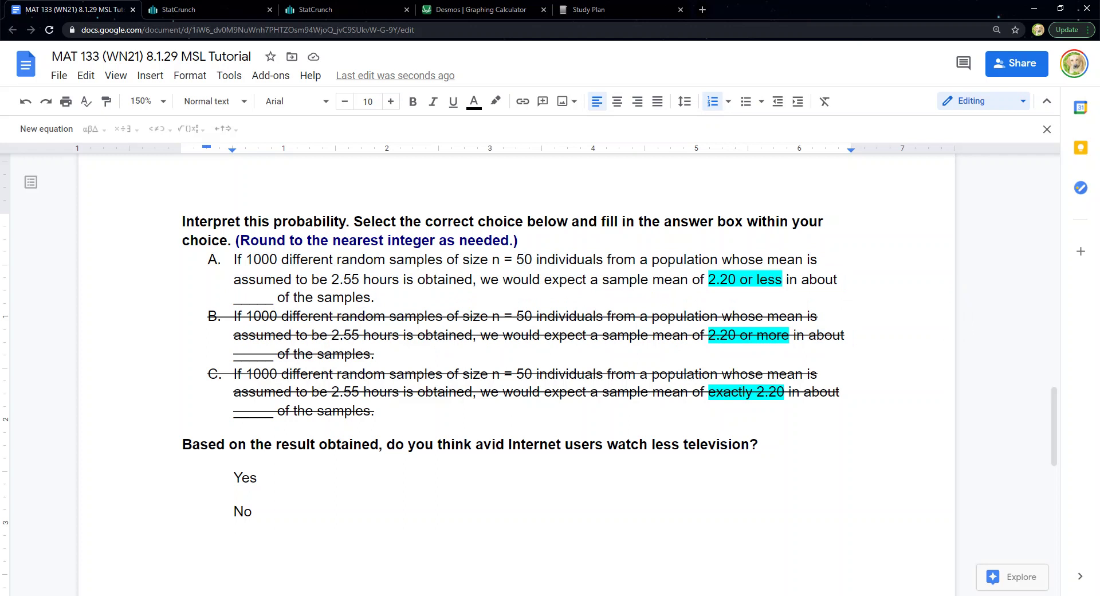
scroll(515, 372, "up", 3)
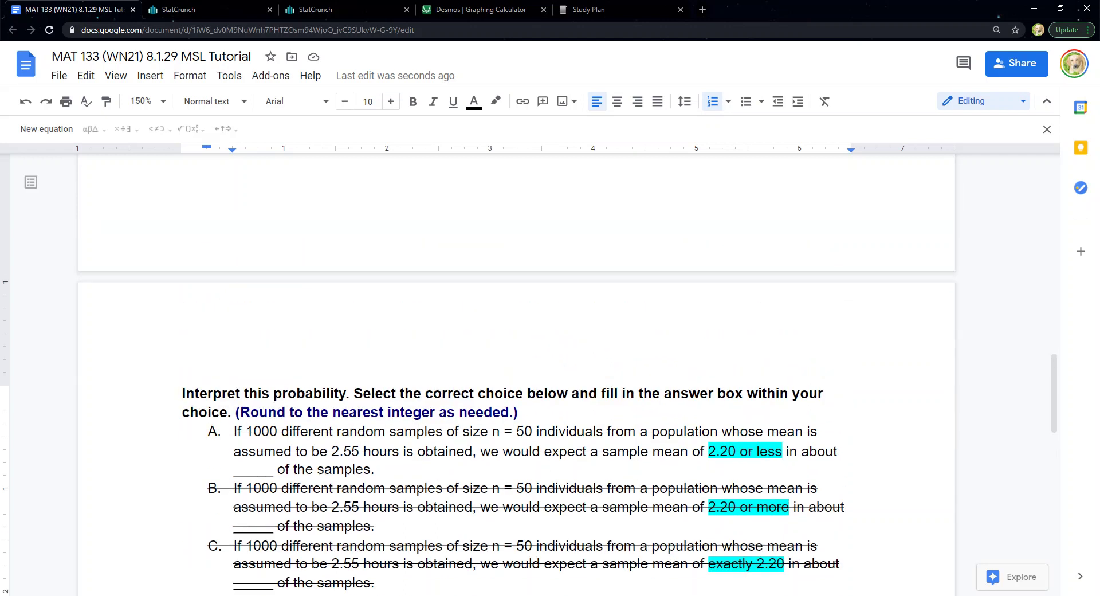
scroll(515, 373, "up", 2)
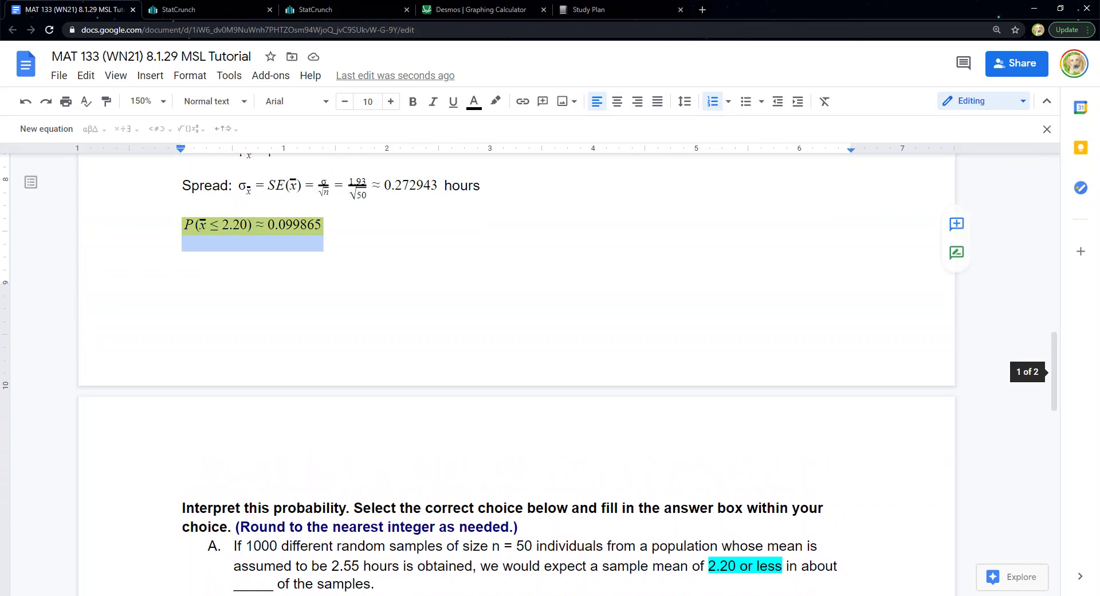
left_click(324, 225)
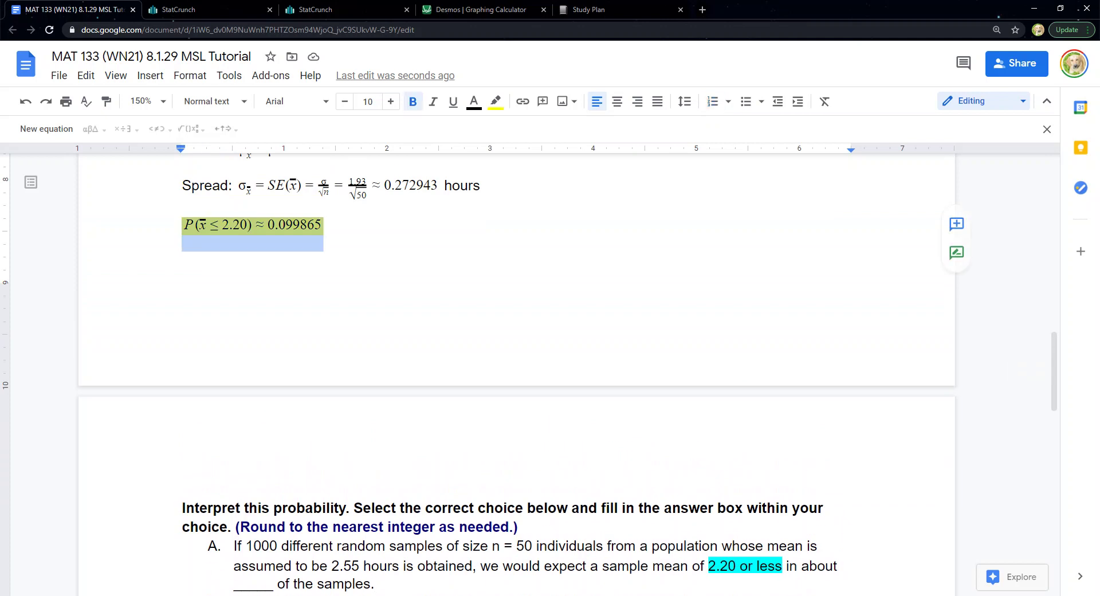
scroll(516, 372, "down", 2)
scroll(516, 372, "up", 1)
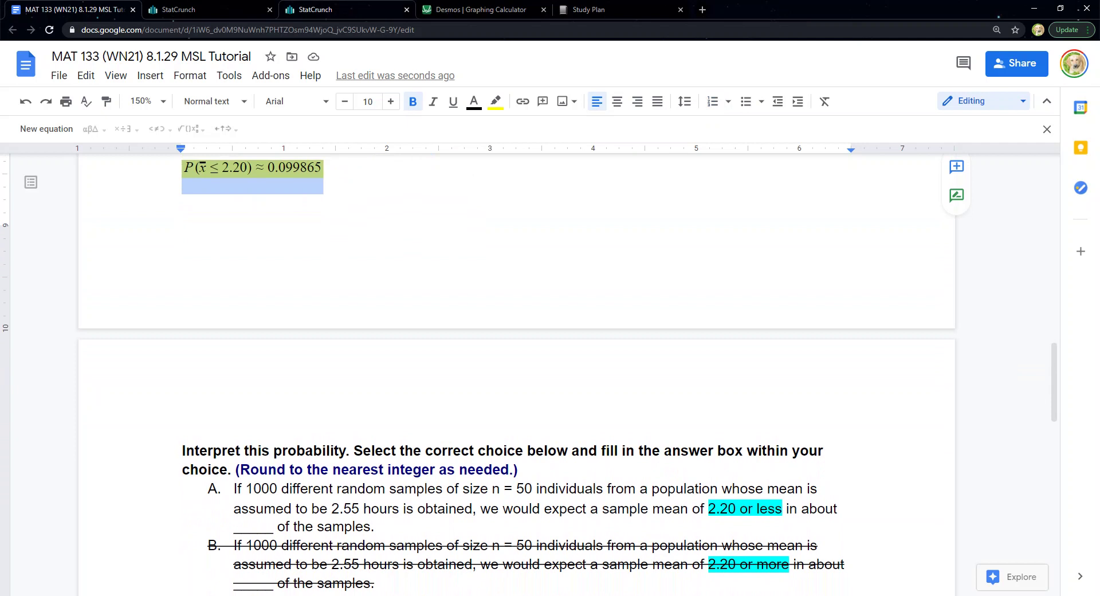
left_click(480, 9)
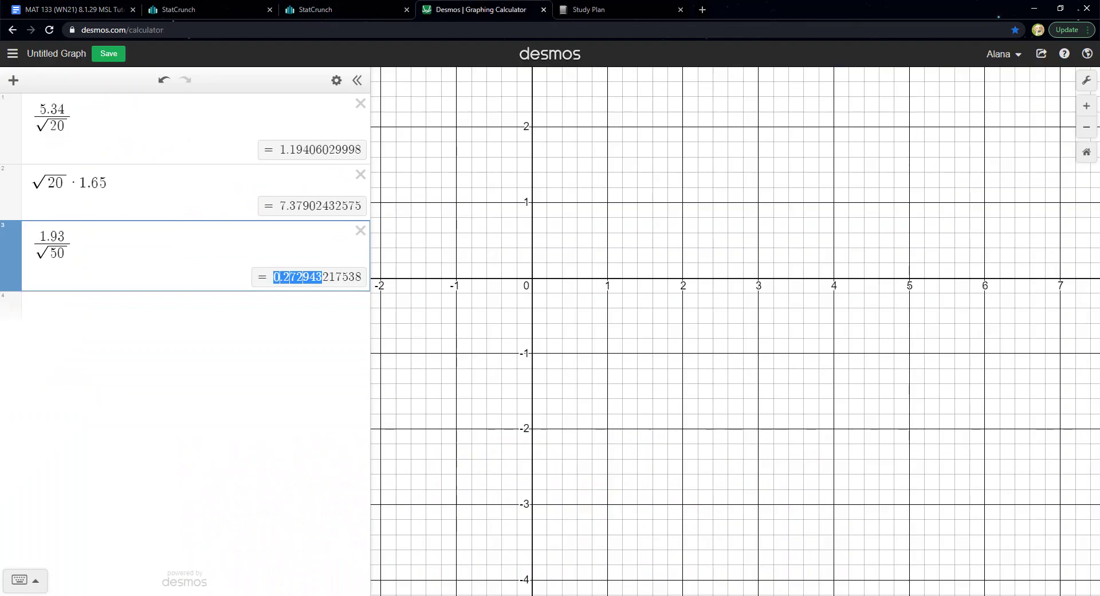
left_click(32, 307)
type("0.099")
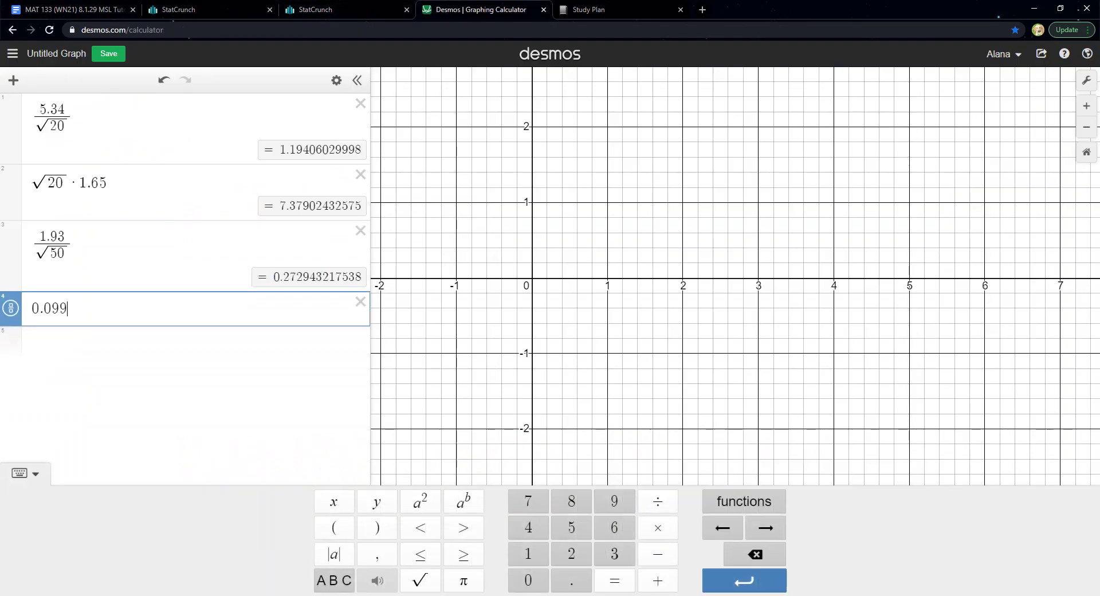
type("8")
left_click(200, 9)
left_click(321, 10)
left_click(481, 9)
left_click(72, 10)
scroll(516, 374, "up", 1)
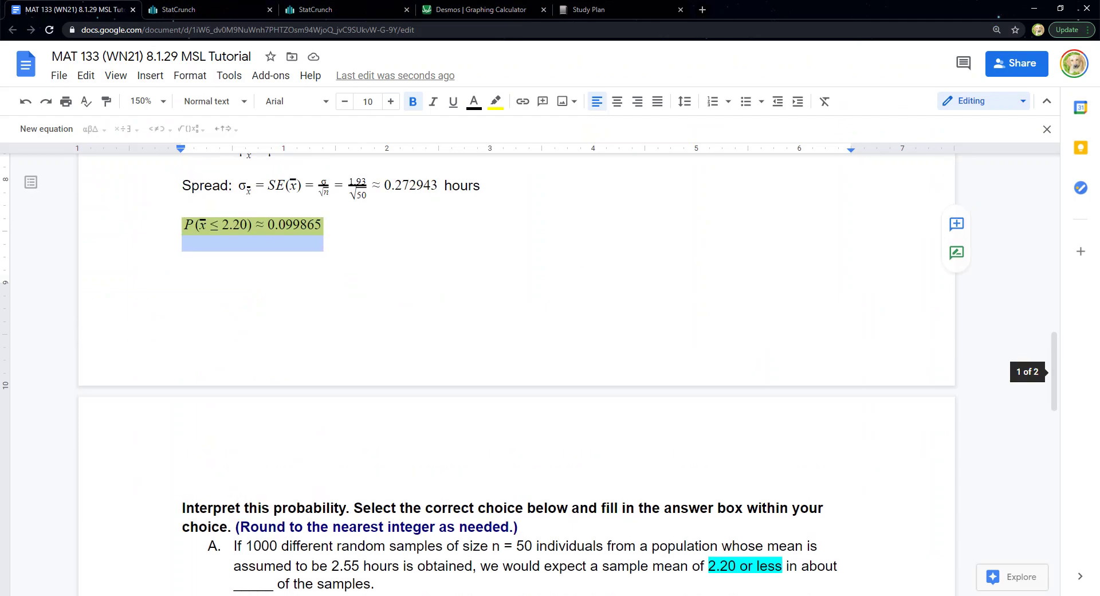
Copy the probability 0.099865 from part (d) and multiply it by 1000 in the Desmos calculator
left_click(286, 225)
left_click_drag(268, 224, 321, 225)
key("ctrl+c")
key("ctrl+4")
key("ctrl+a")
key("ctrl+v")
type("*1000")
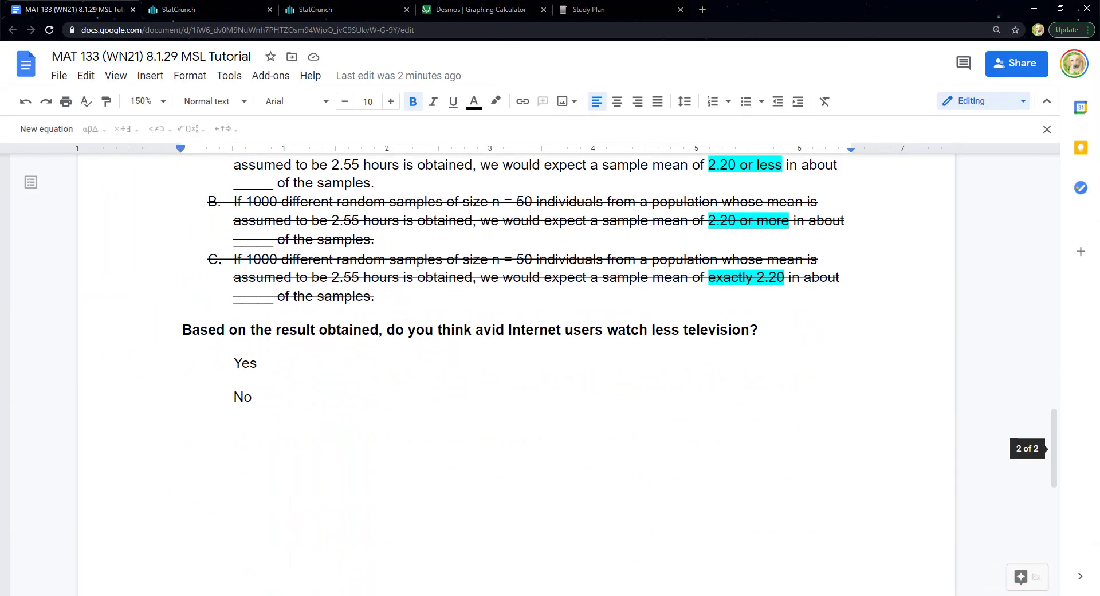
Replace the blank in choice A with 100, formatted bold and underlined
double_click(253, 297)
key("ctrl+b")
type("100")
key("Left")
key("shift+Left")
key("shift+Left")
key("shift+Left")
key("ctrl+u")
left_click(278, 354)
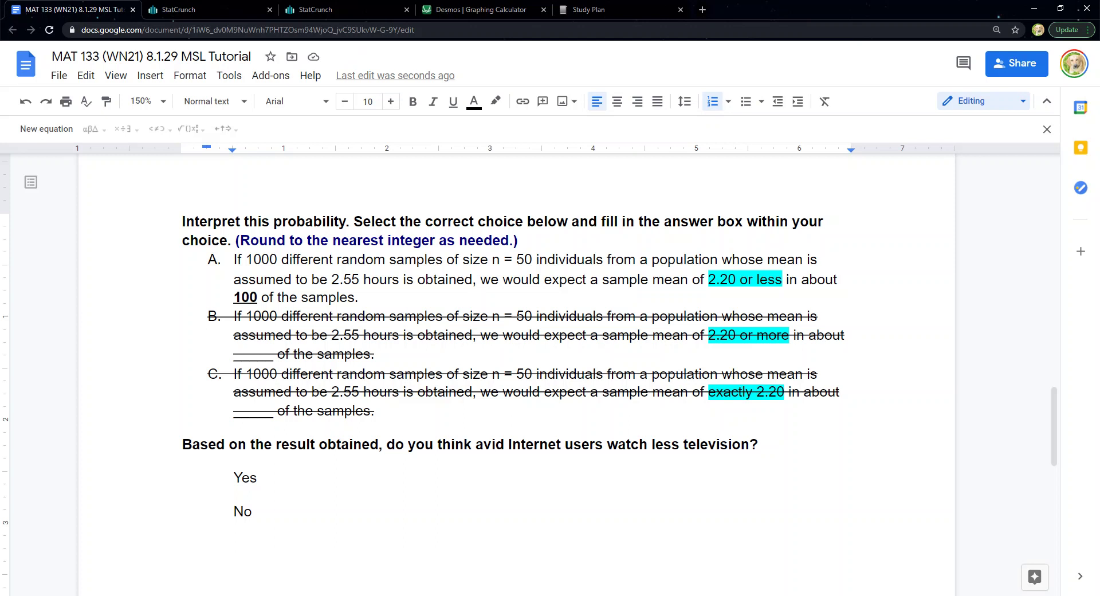
Revisit the part (d) probability and highlight the number 1000 in choice A in yellow
left_click(261, 297)
scroll(516, 372, "up", 5)
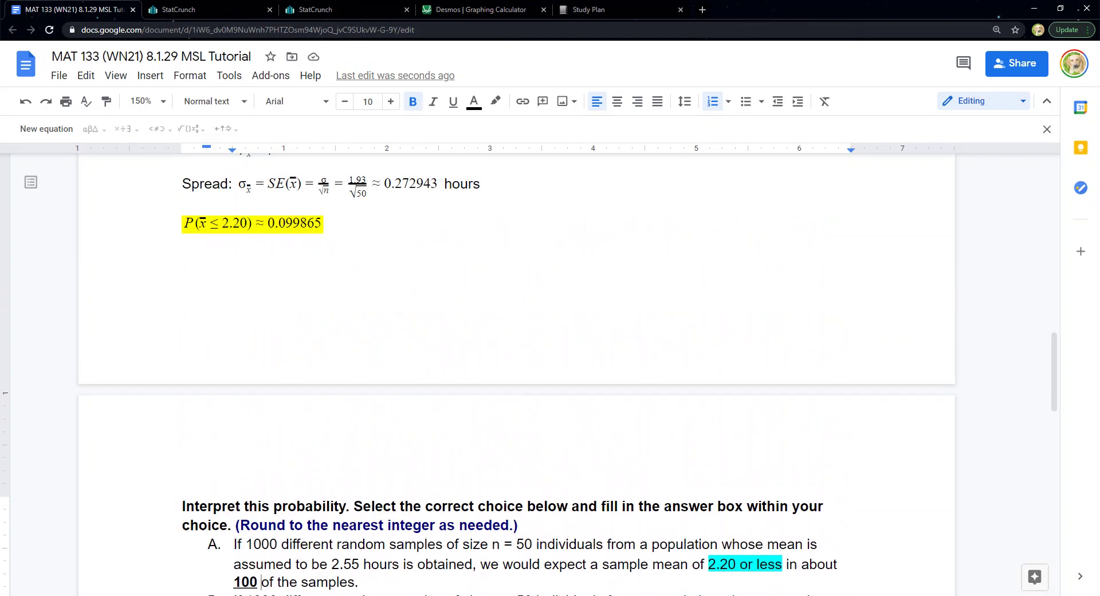
triple_click(252, 225)
scroll(516, 372, "down", 3)
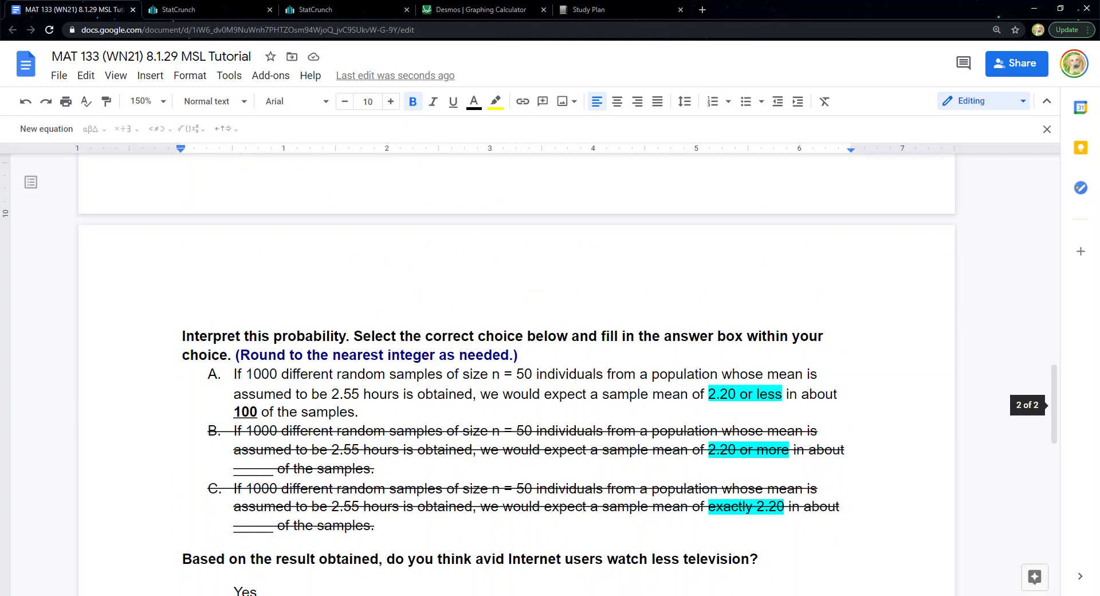
left_click_drag(246, 374, 277, 374)
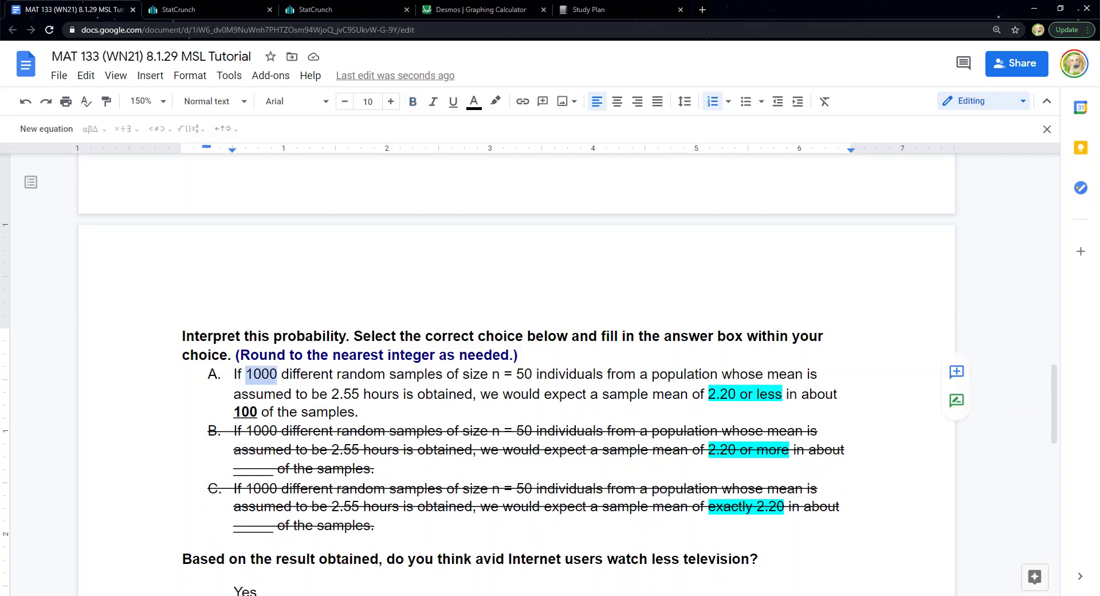
left_click(495, 101)
left_click(533, 168)
Check choice A against the part (d) probability and the rounding instruction, and read the question about avid Internet users
scroll(516, 374, "up", 4)
triple_click(252, 282)
scroll(515, 372, "down", 4)
left_click_drag(510, 355, 240, 355)
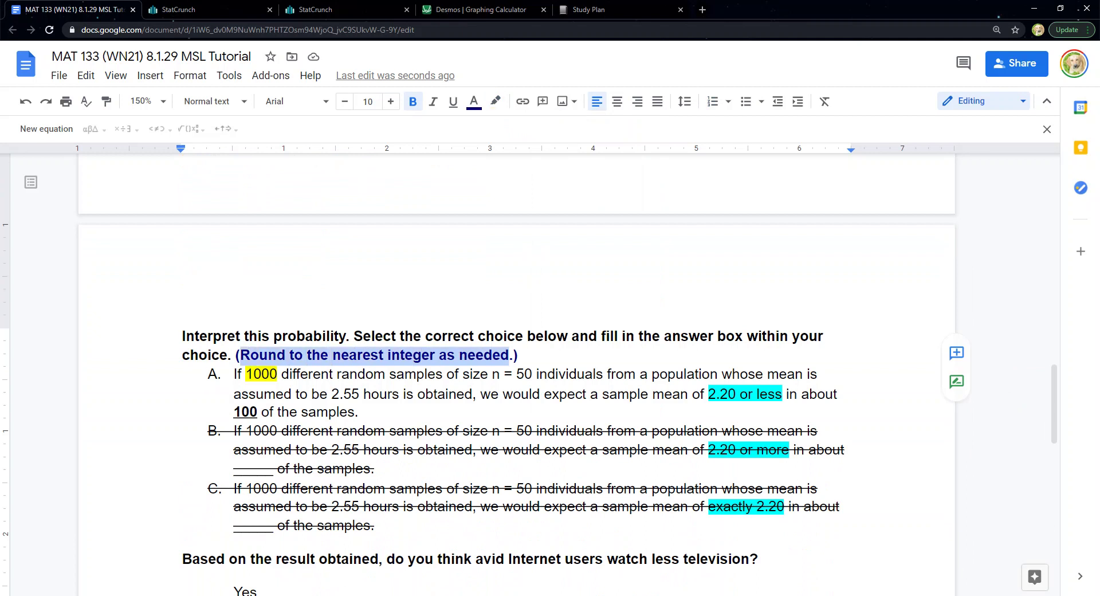
scroll(515, 373, "down", 2)
left_click(343, 279)
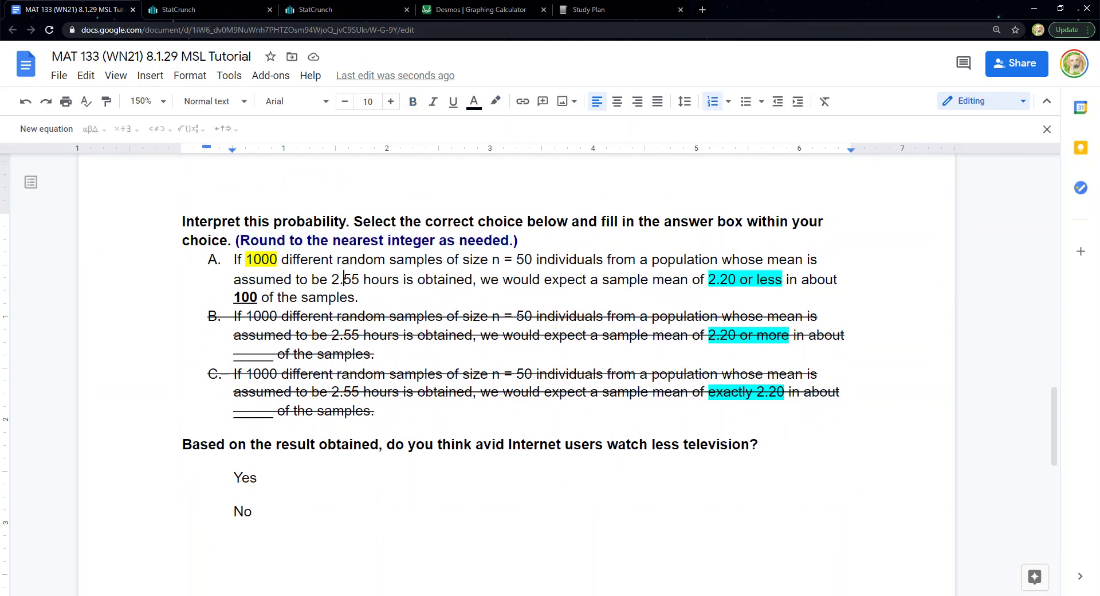
left_click_drag(191, 444, 256, 478)
left_click(278, 279)
left_click_drag(246, 260, 358, 297)
left_click(285, 410)
left_click_drag(201, 443, 250, 477)
scroll(515, 372, "up", 5)
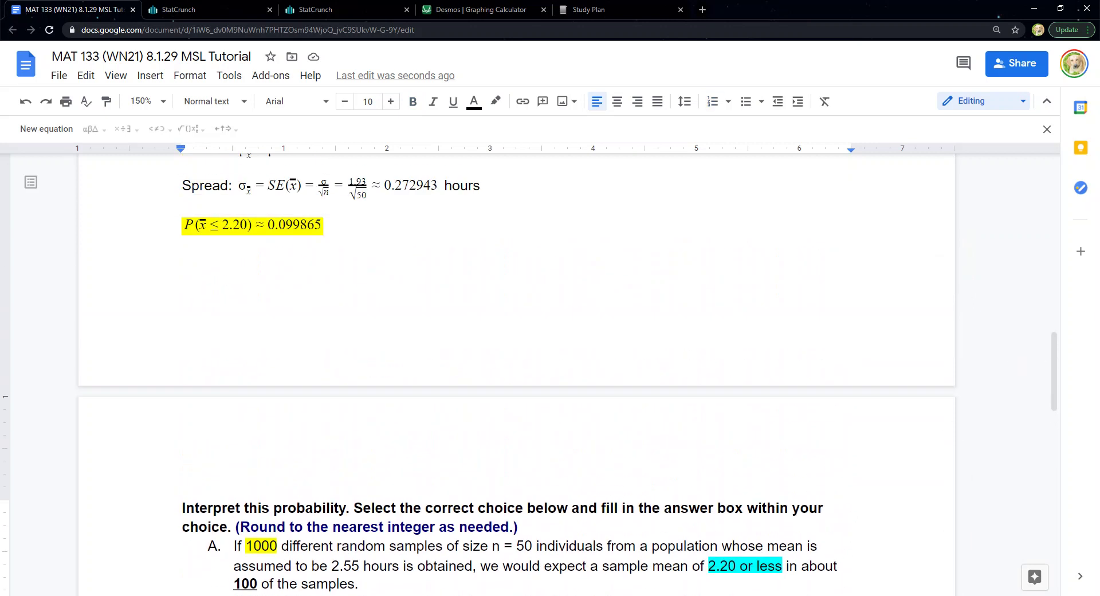
scroll(515, 372, "down", 5)
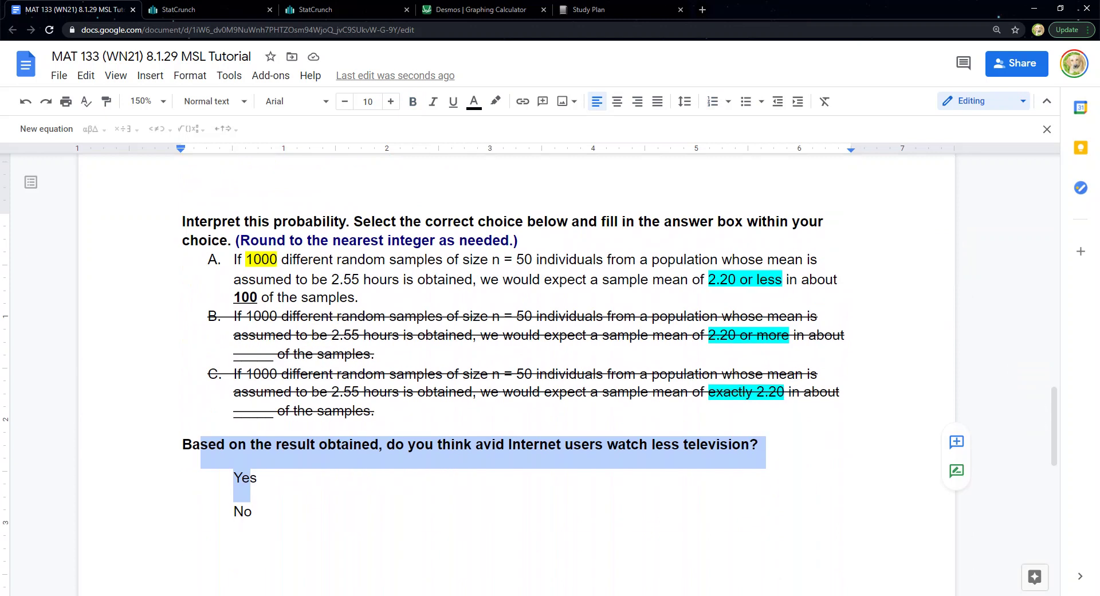
Examine the part (d) probability P(x̄ ≤ 2.20) to judge whether avid Internet users watch less television
left_click_drag(386, 444, 757, 447)
scroll(515, 372, "up", 6)
scroll(516, 372, "up", 1)
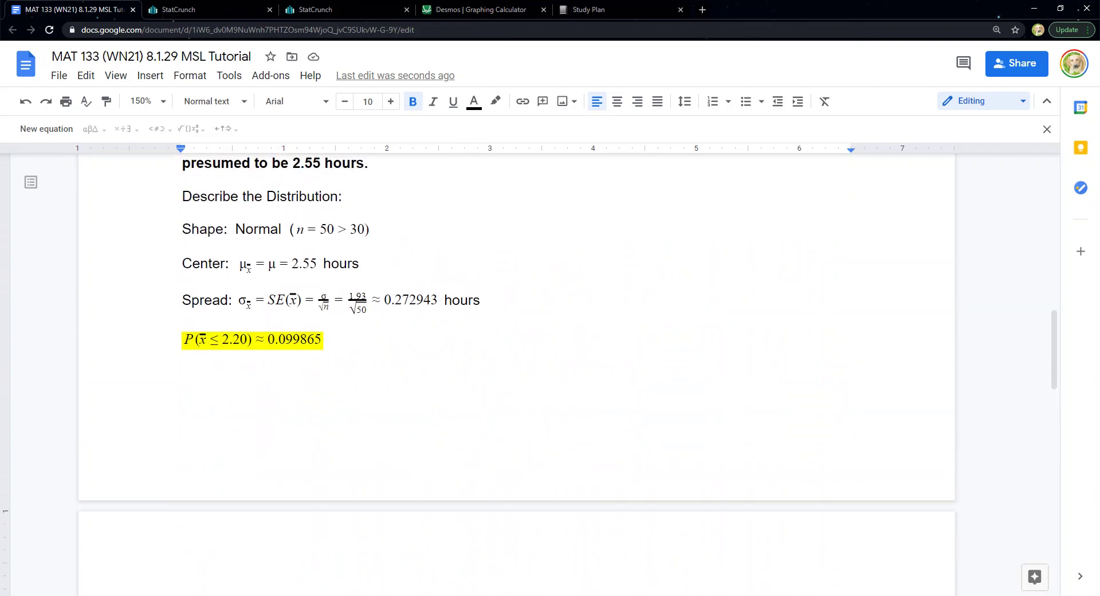
left_click_drag(321, 341, 195, 344)
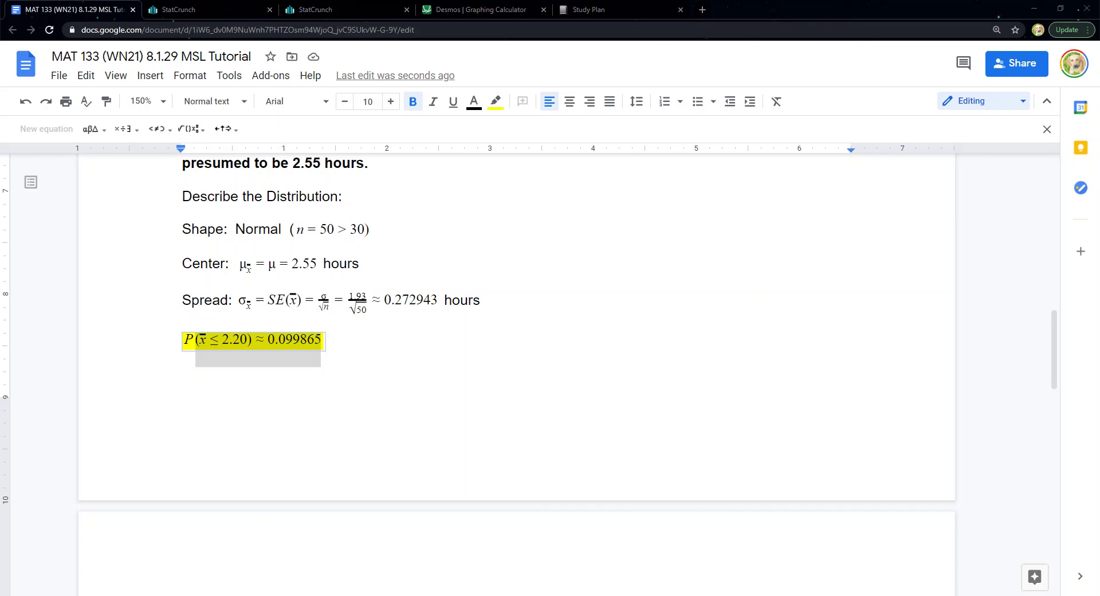
left_click(327, 348)
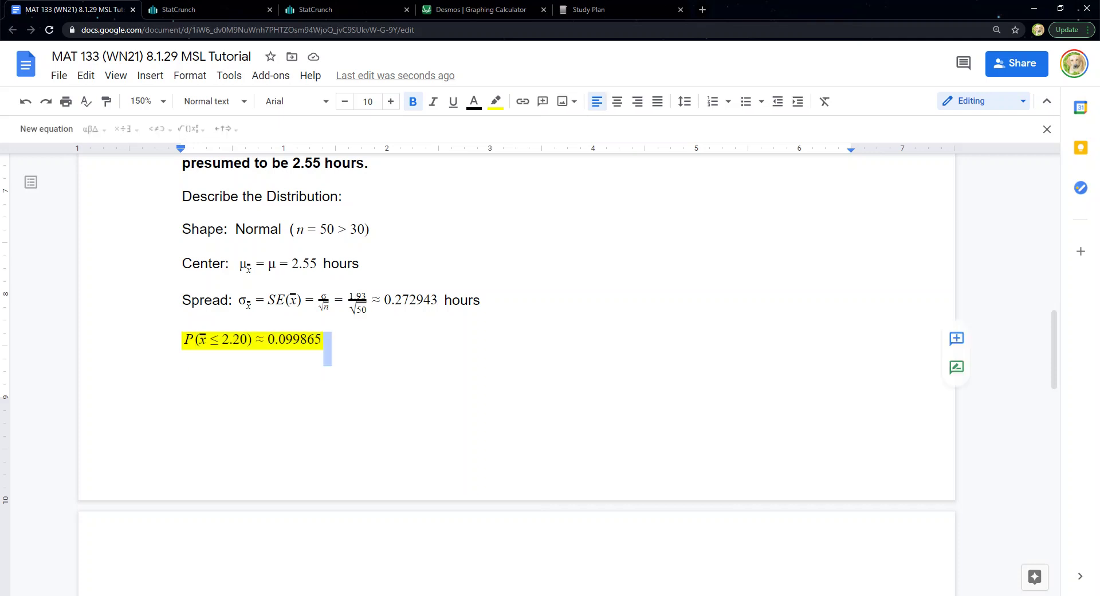
left_click(315, 340)
left_click_drag(248, 344, 200, 346)
left_click(229, 339)
left_click(255, 340)
scroll(516, 373, "down", 2)
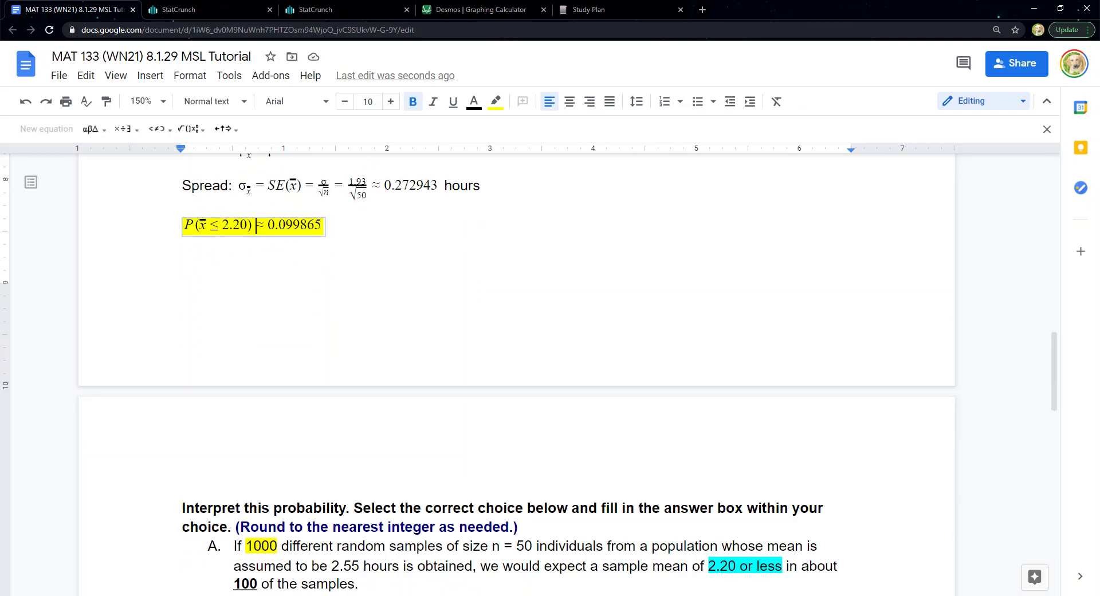
scroll(515, 373, "down", 6)
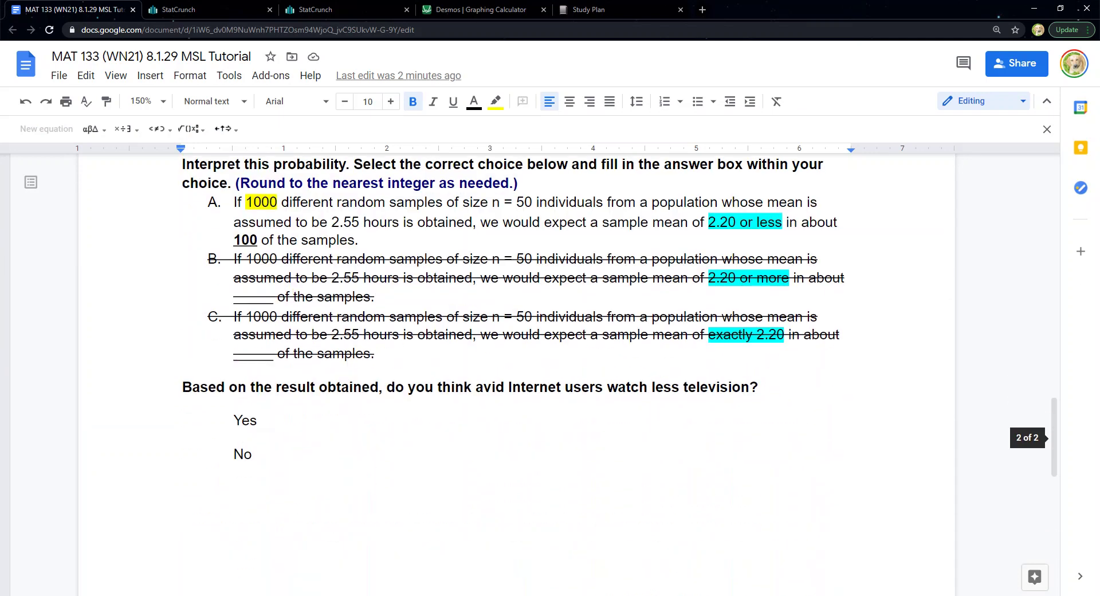
Highlight the answer No in yellow under the question about avid Internet users
left_click_drag(252, 454, 233, 455)
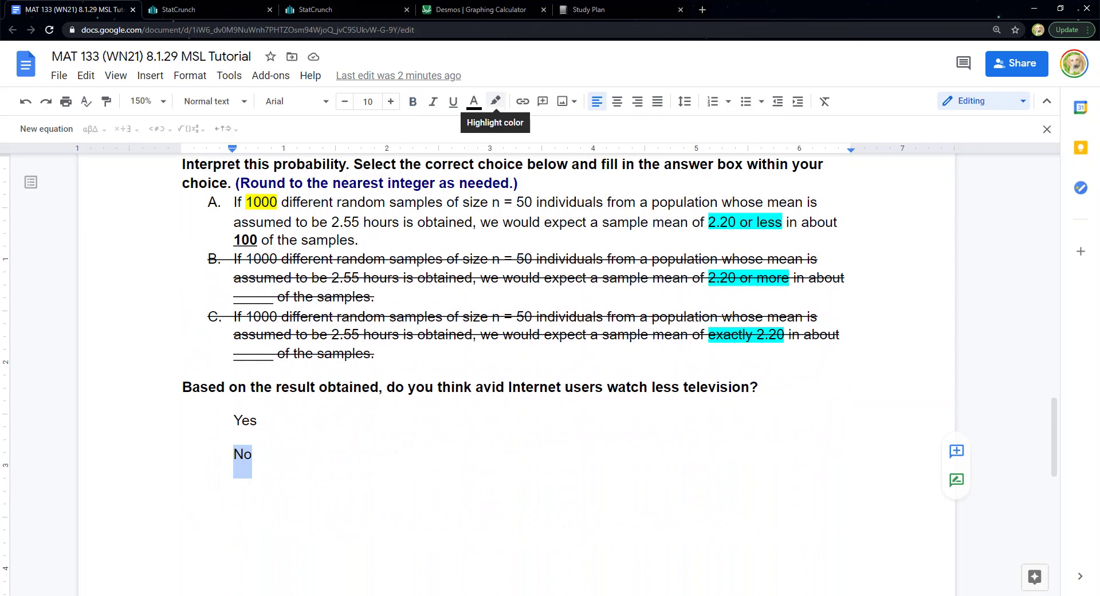
left_click(495, 102)
left_click(549, 167)
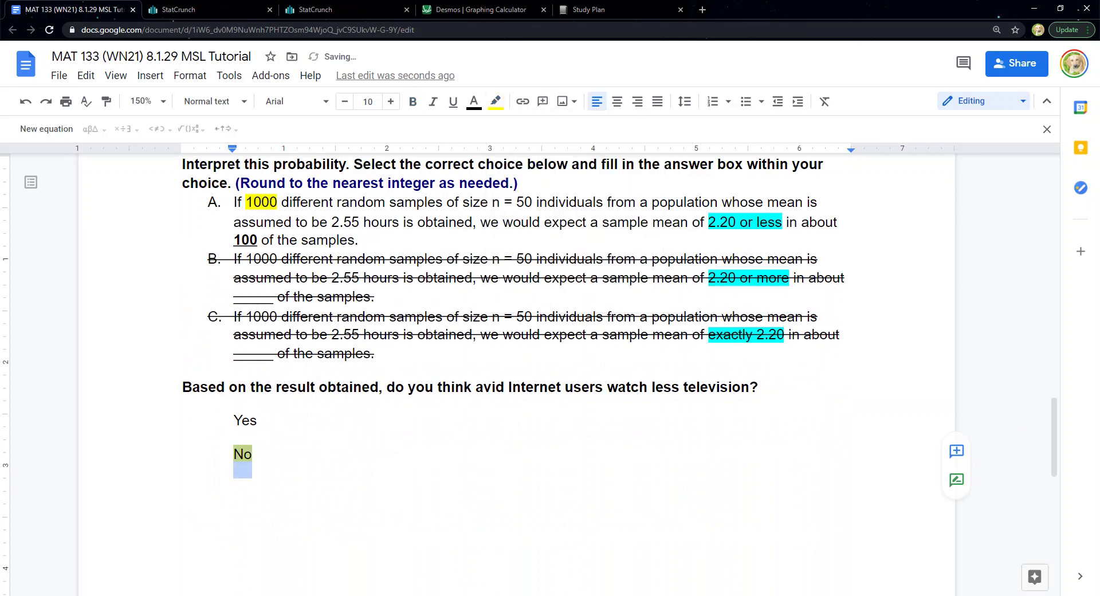
Paste a non-bold explanation below No, beginning "Since the result is not unusual (P(x̄≤2.20)>0.05), there is insufficient evidence"
key("Return")
key("Return")
key("ctrl+v")
left_click_drag(182, 394, 257, 364)
left_click_drag(460, 416, 182, 395)
key("ctrl+b")
left_click(303, 415)
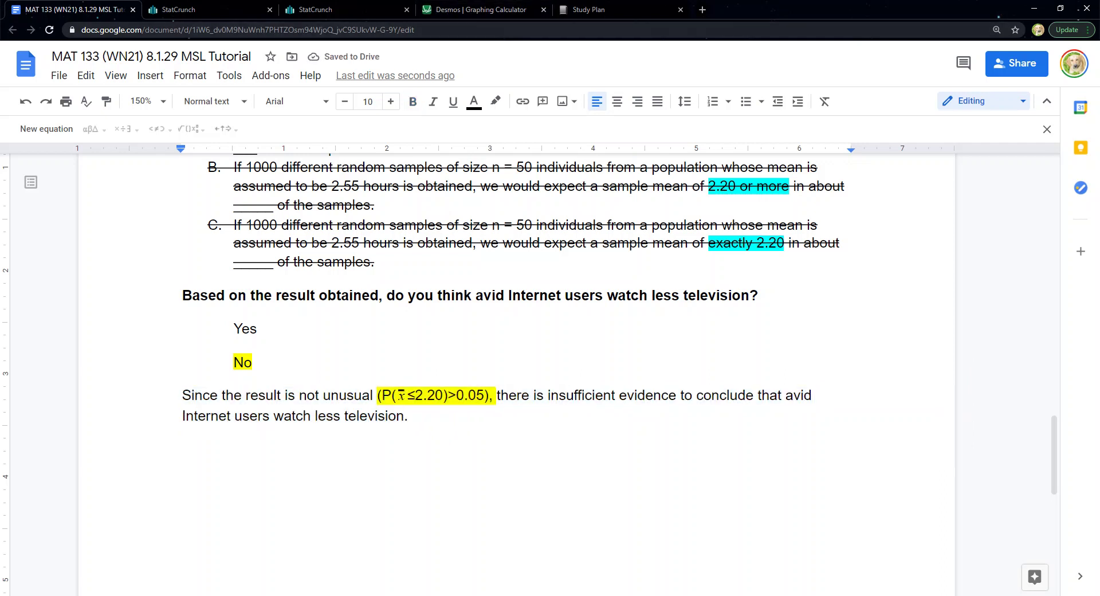
key("End")
Compare the highlighted answer and its explanation with the probability of a sample mean of 2.20 or less in part (d)
scroll(515, 321, "up", 2)
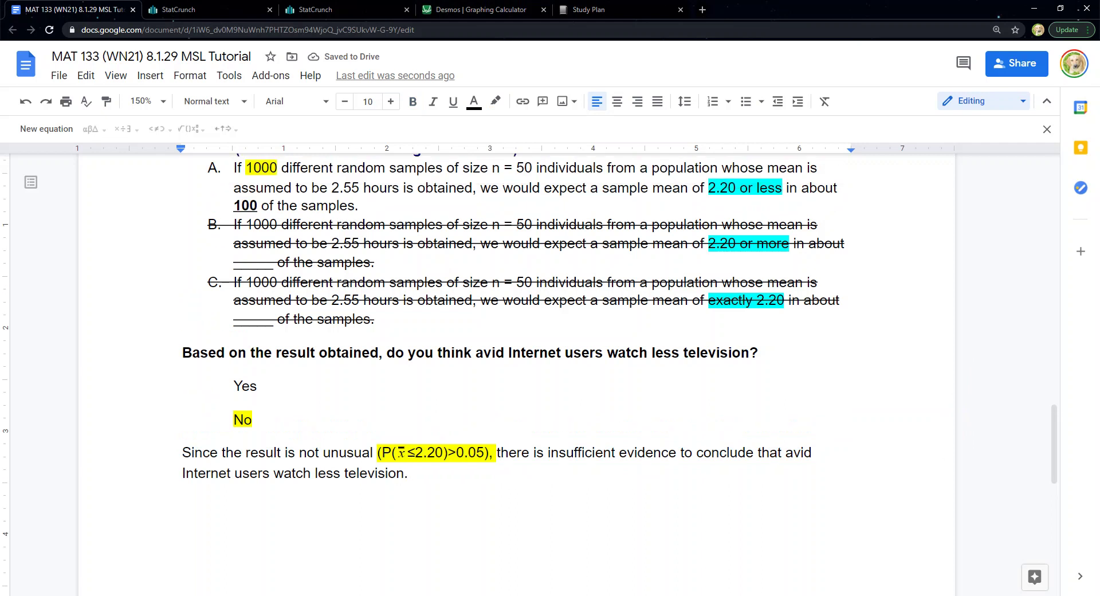
scroll(515, 320, "up", 2)
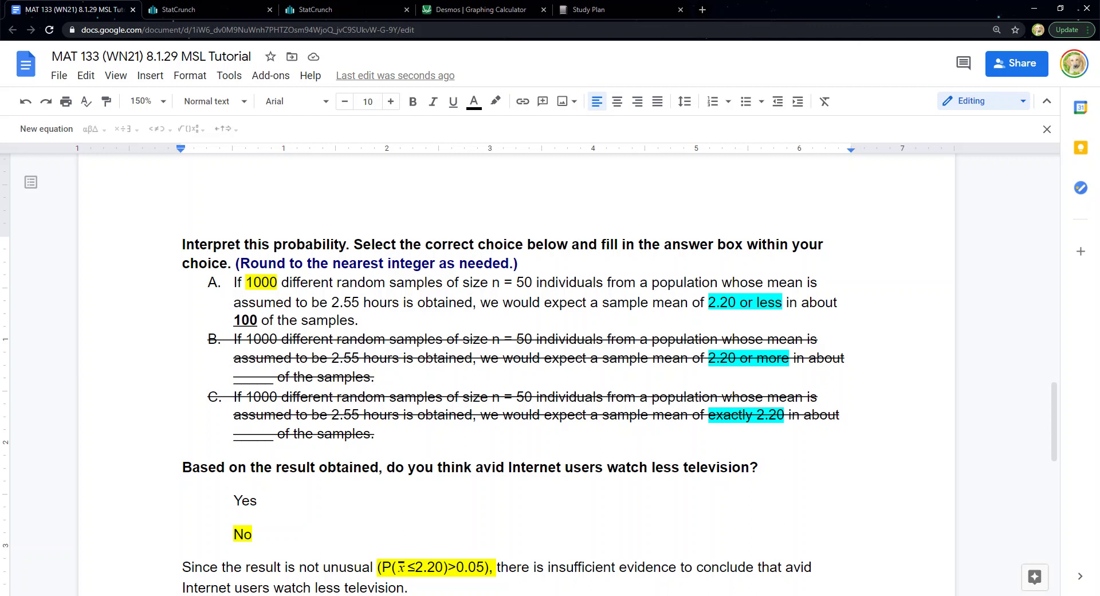
scroll(516, 372, "up", 6)
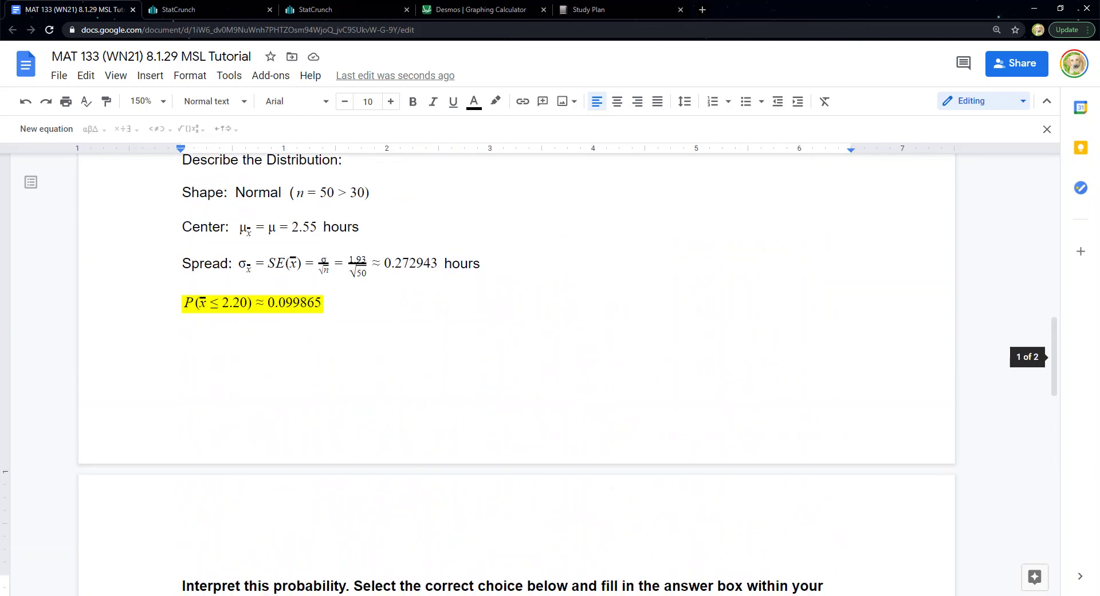
left_click_drag(246, 305, 223, 305)
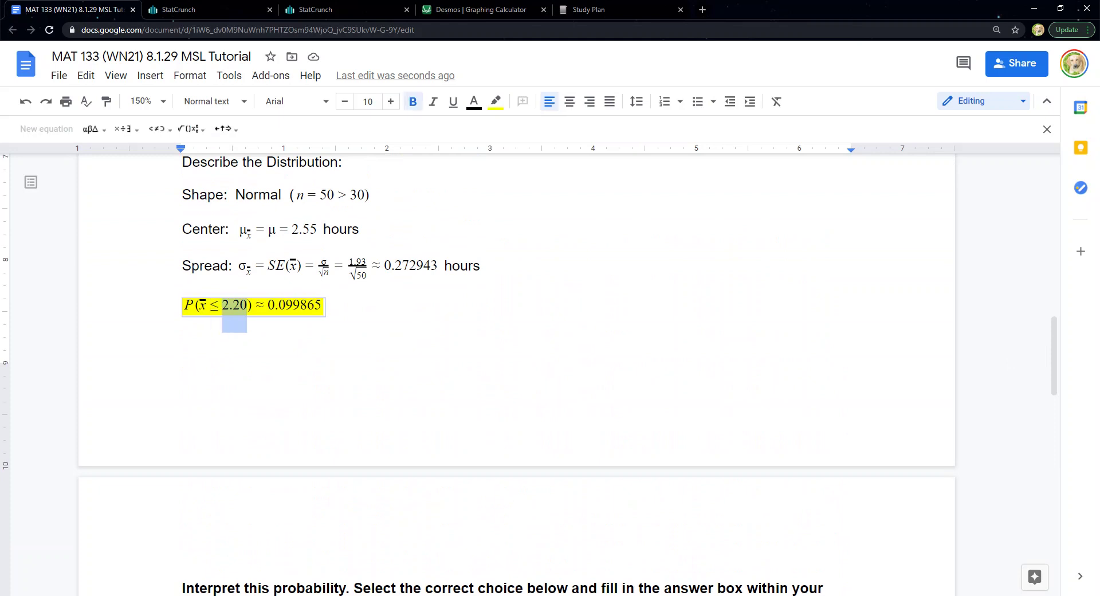
scroll(516, 344, "down", 1)
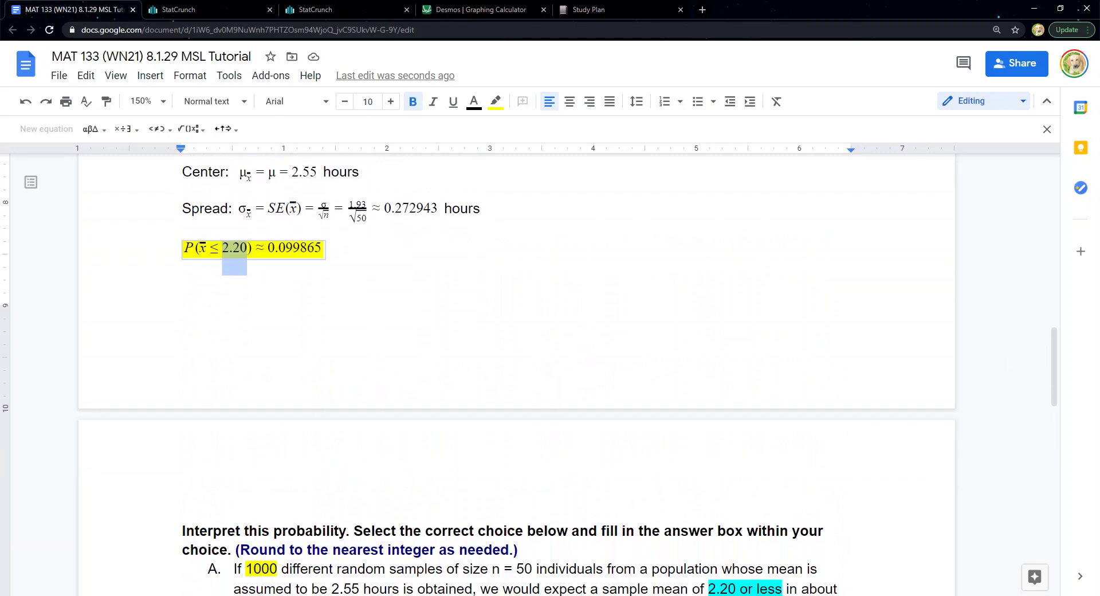
left_click_drag(255, 248, 300, 248)
scroll(516, 373, "down", 7)
left_click(252, 419)
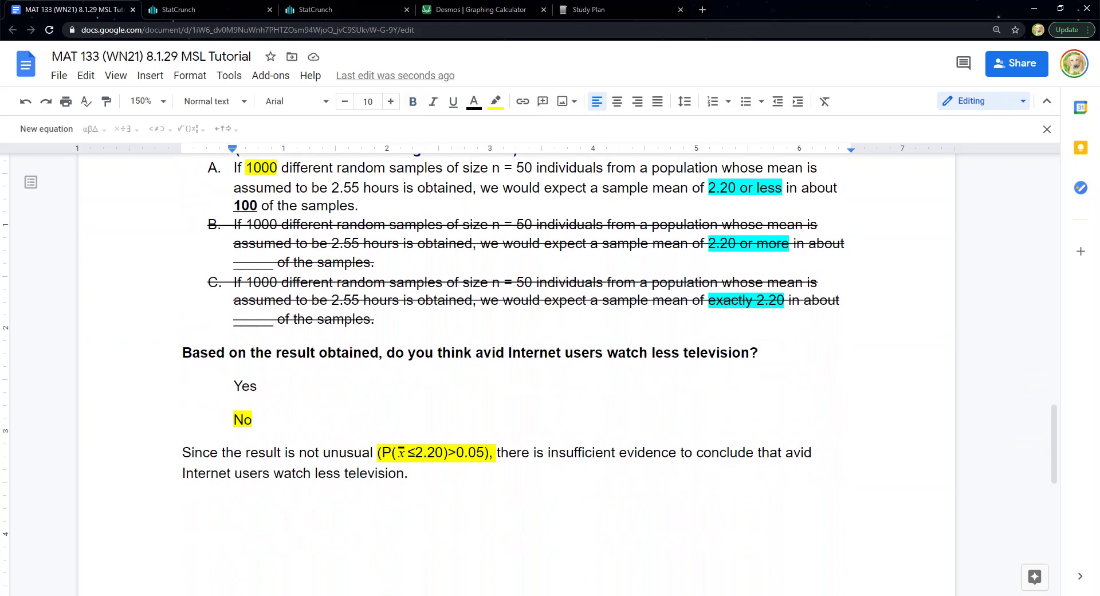
Reread the explanation from "not unusual" to its end and compare it with the Yes and No options
left_click(409, 473)
key("shift+Up")
key("shift+Left")
key("shift+Left")
key("shift+Left")
key("shift+Left")
key("shift+Left")
key("shift+Left")
key("shift+Left")
key("shift+Left")
key("shift+Left")
key("shift+Left")
key("shift+Left")
key("shift+Left")
key("shift+Left")
key("shift+Left")
key("shift+Left")
key("shift+Left")
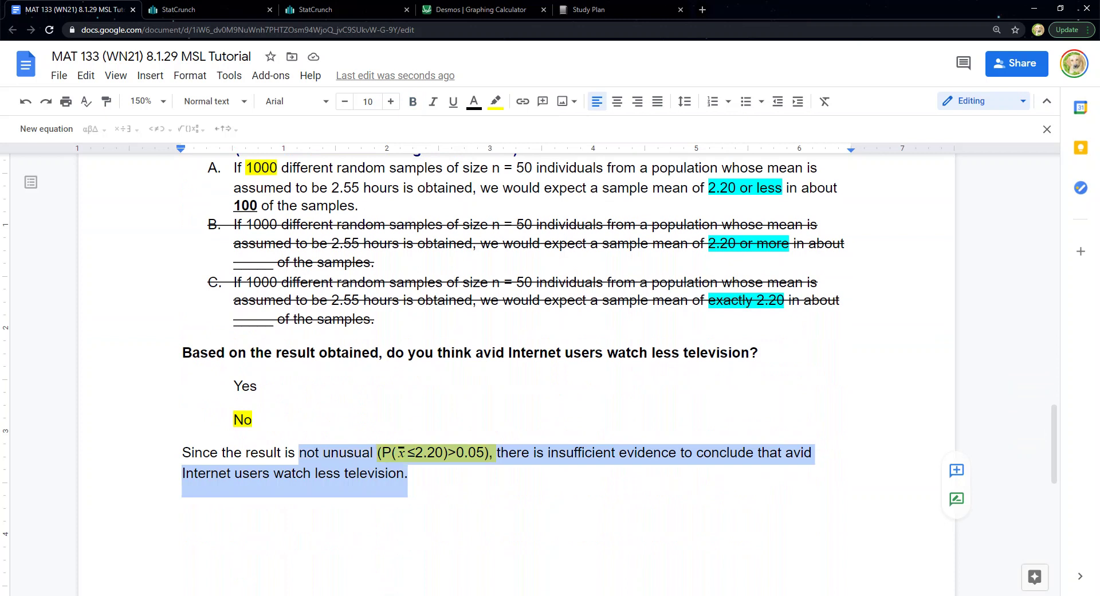
key("Left")
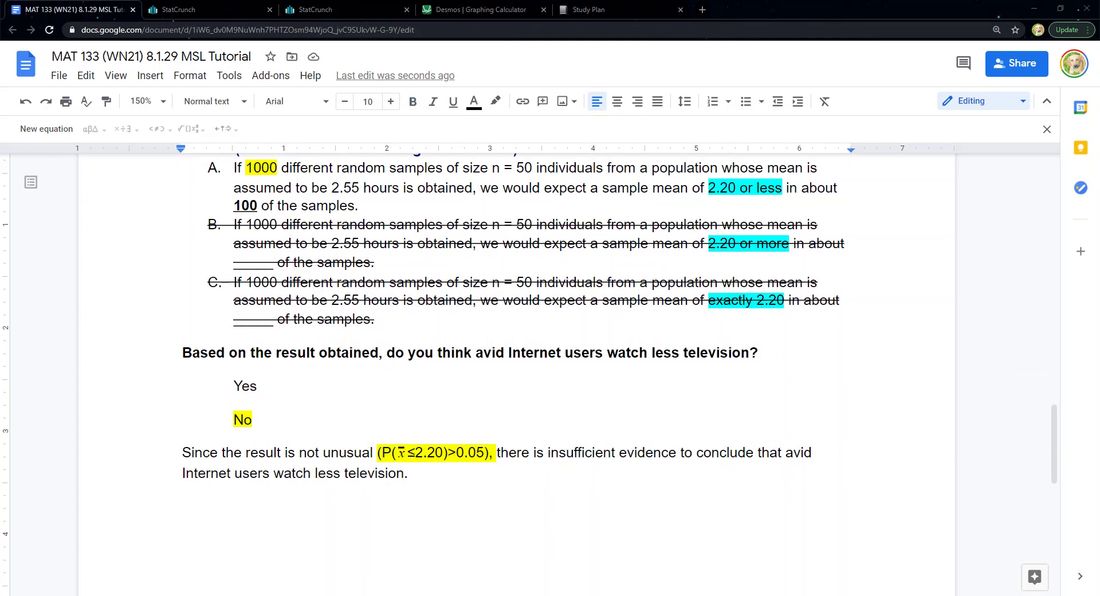
left_click(330, 452)
scroll(330, 453, "up", 1)
scroll(331, 453, "down", 1)
triple_click(245, 386)
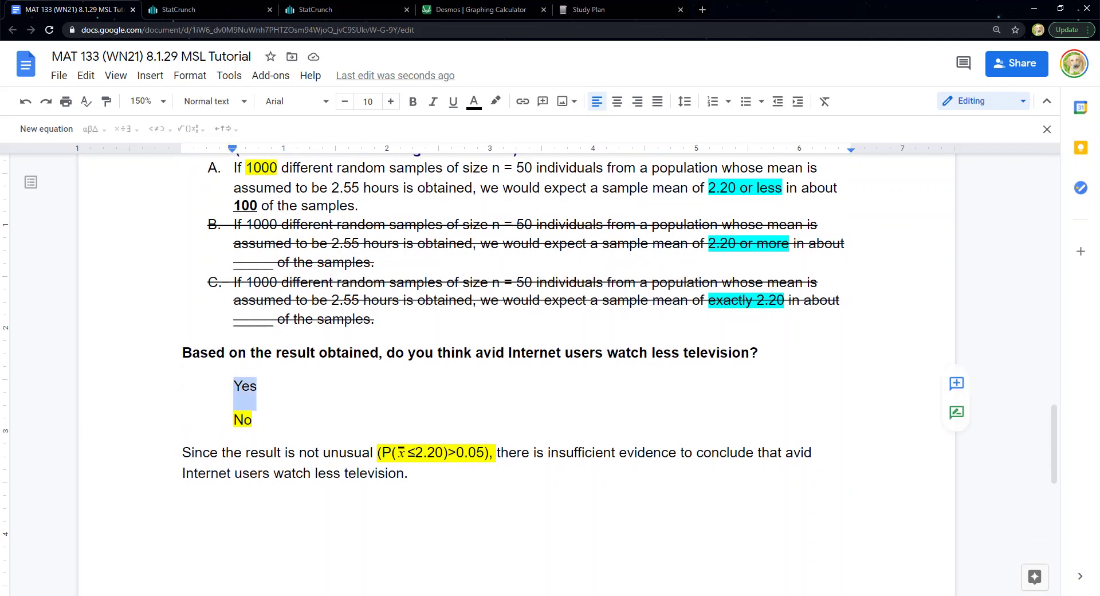
triple_click(250, 419)
left_click(284, 472)
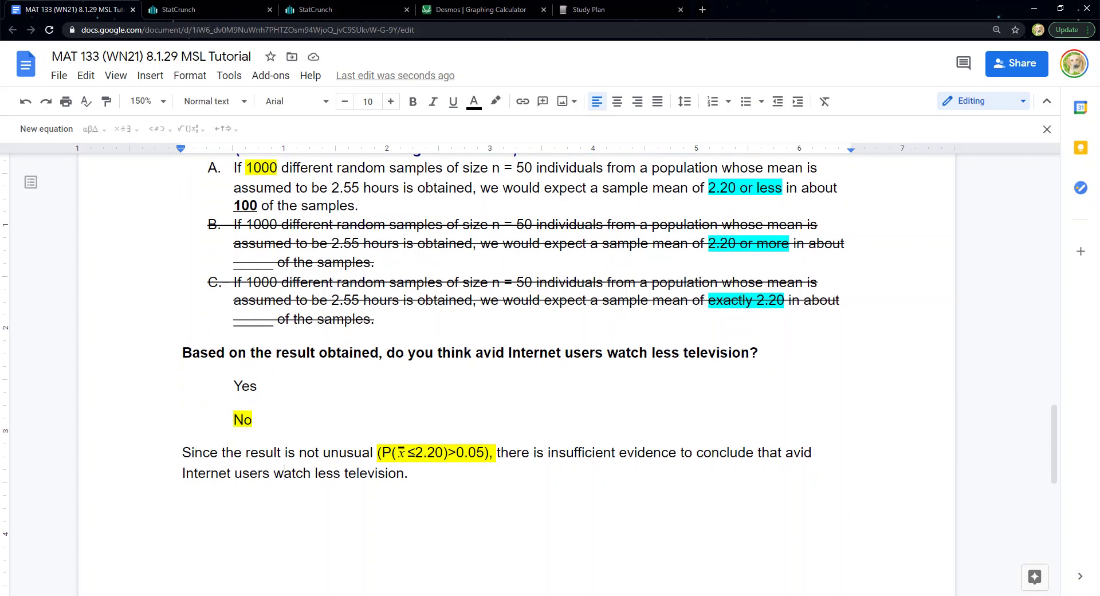